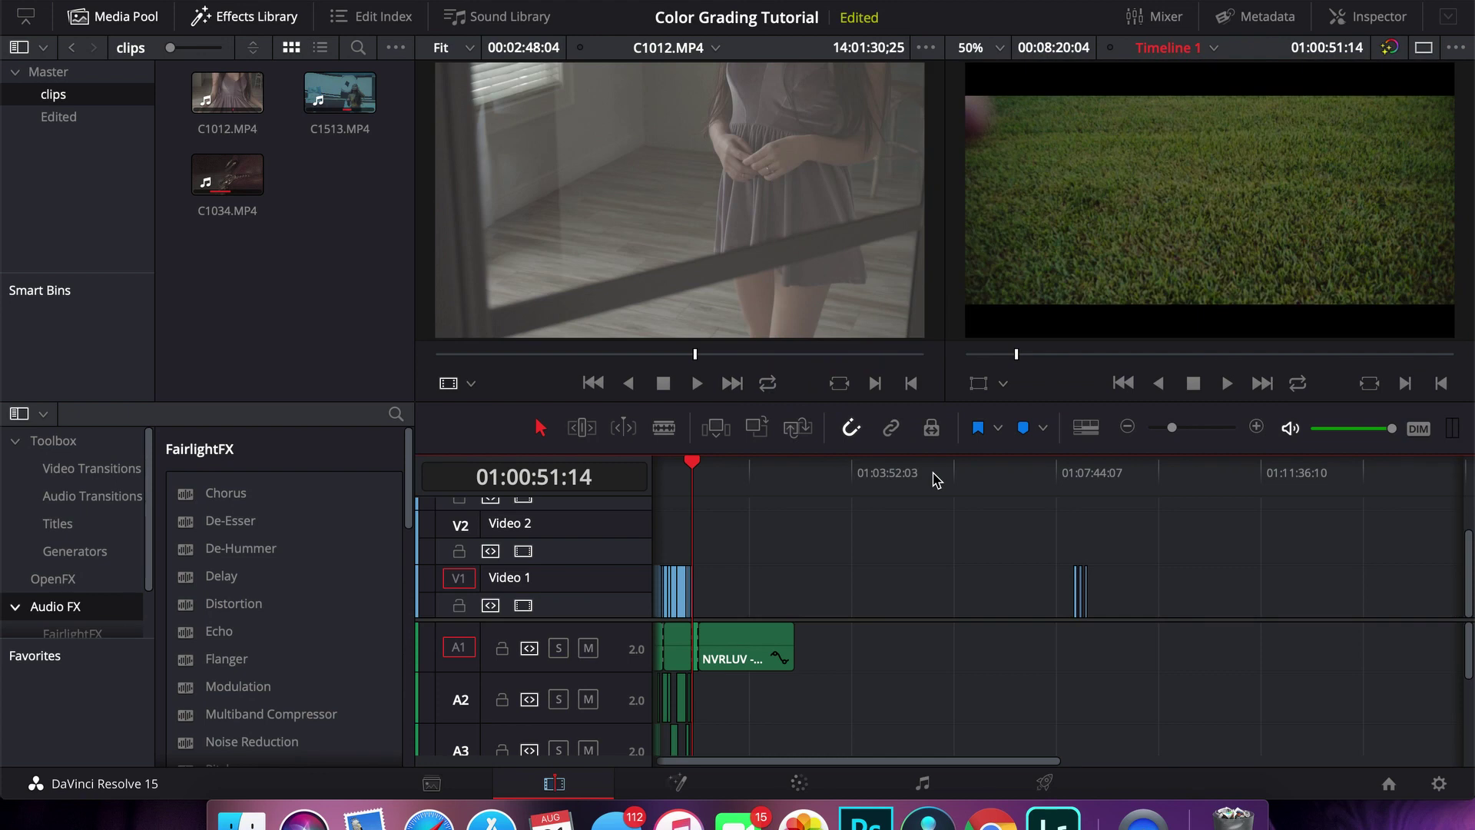
Scrub Timeline 1's playhead to about 01:03:59, then zoom out to show the timeline from 01:00:00:00
{"action": "left_click", "coordinate": [936, 480]}
{"action": "left_click", "coordinate": [701, 470]}
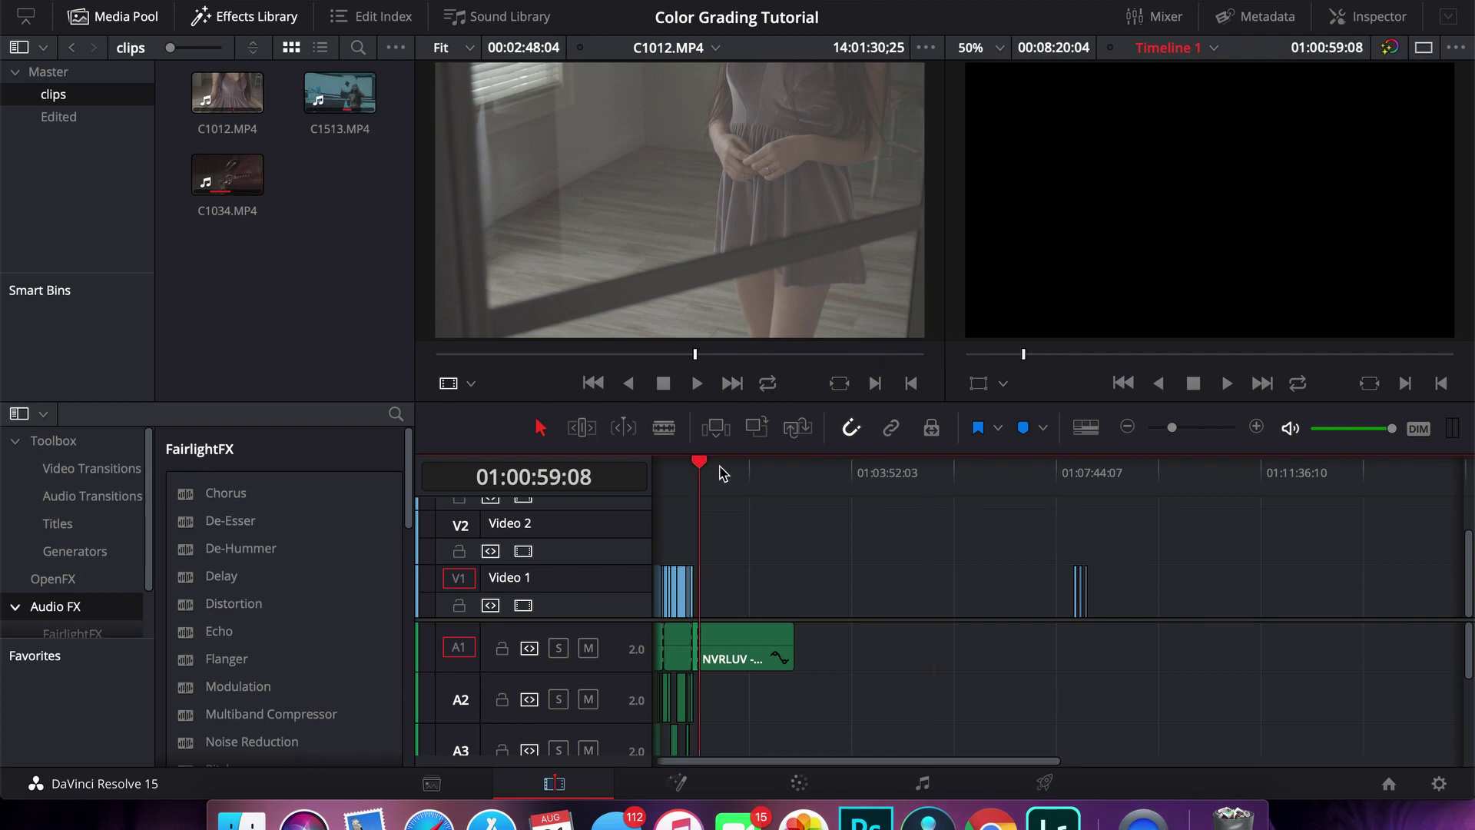
{"action": "left_click", "coordinate": [763, 470]}
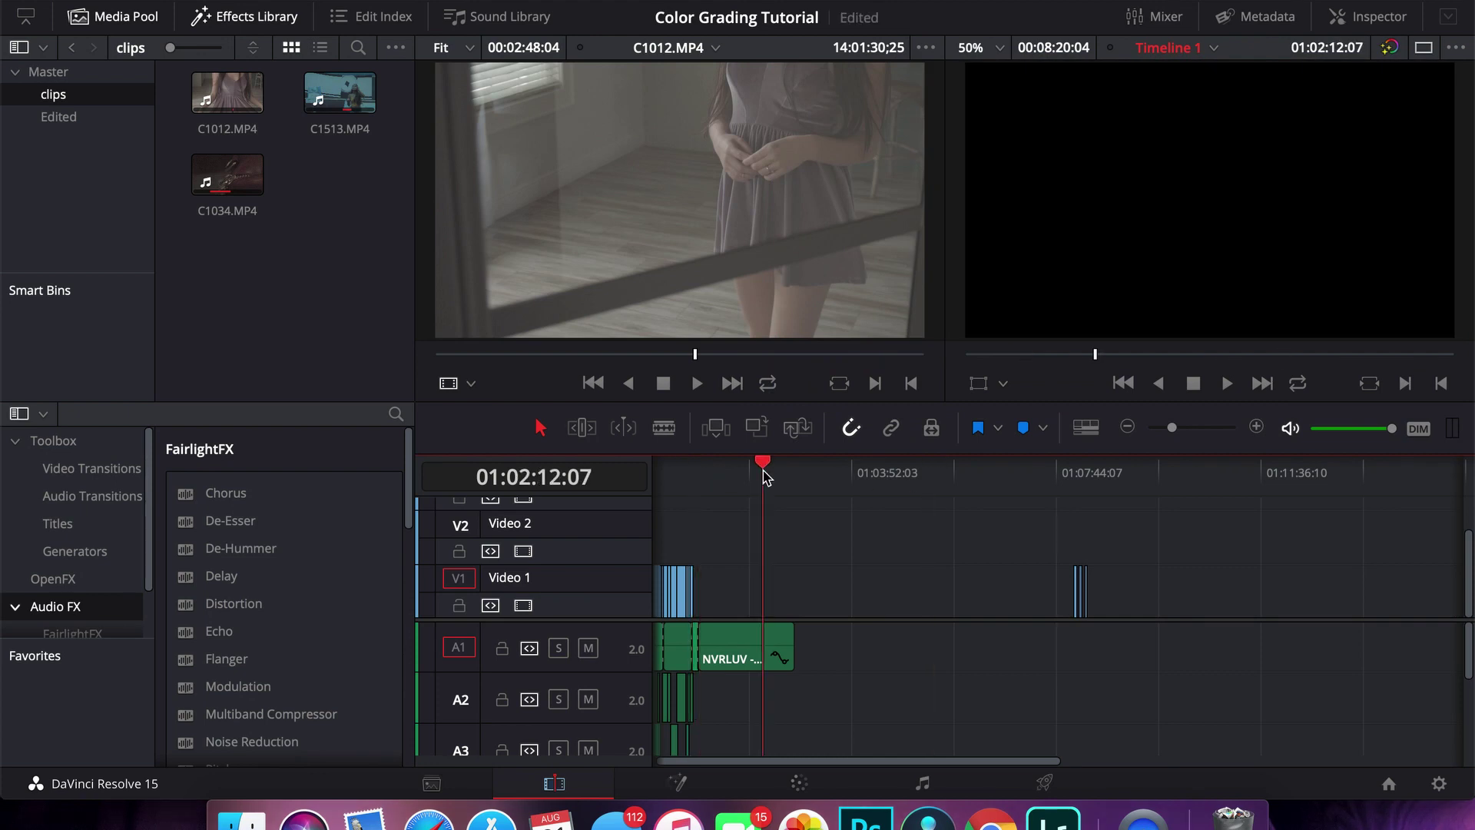
{"action": "left_click", "coordinate": [874, 471]}
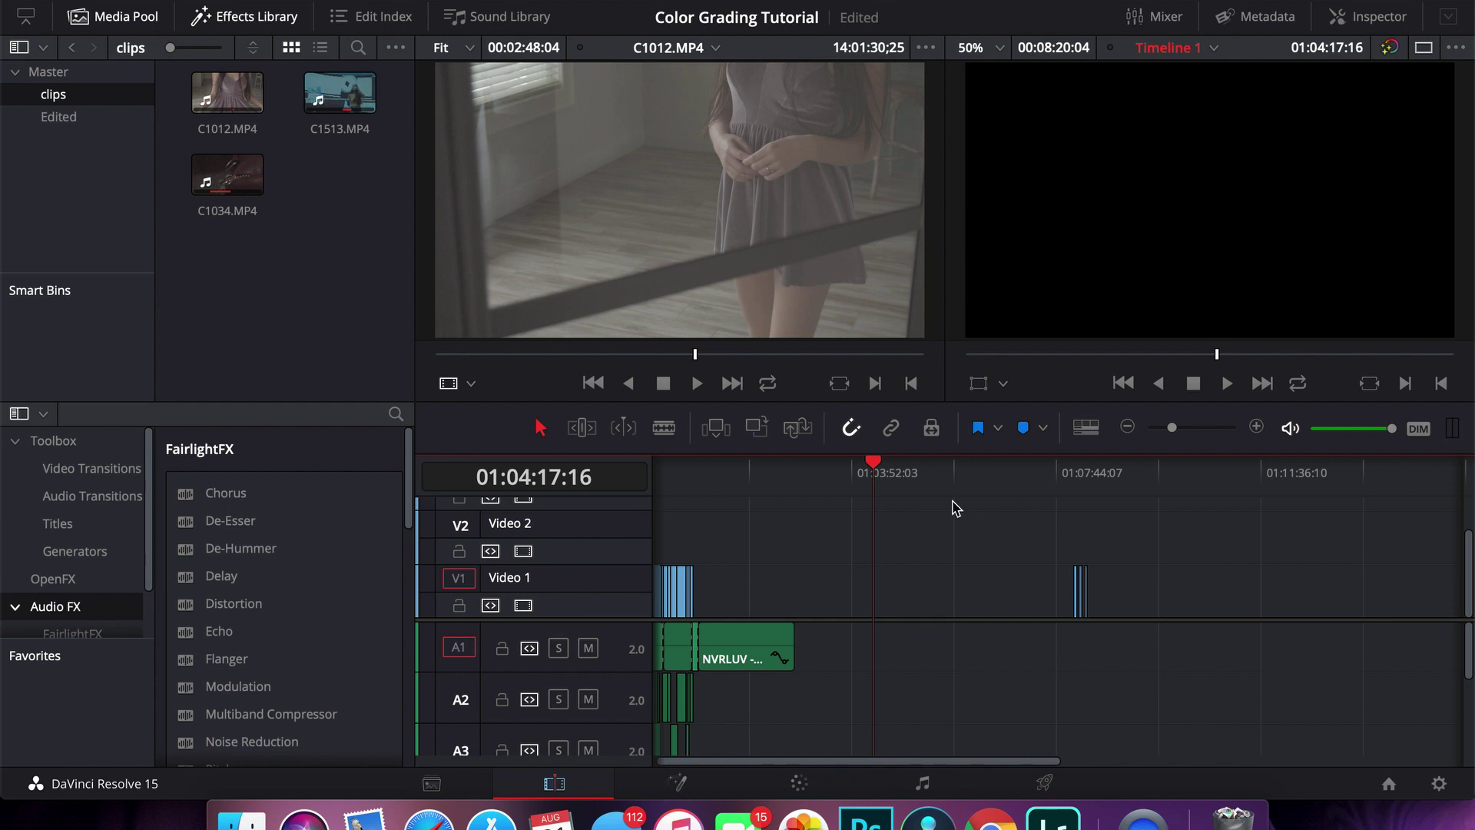
{"action": "left_click", "coordinate": [899, 466]}
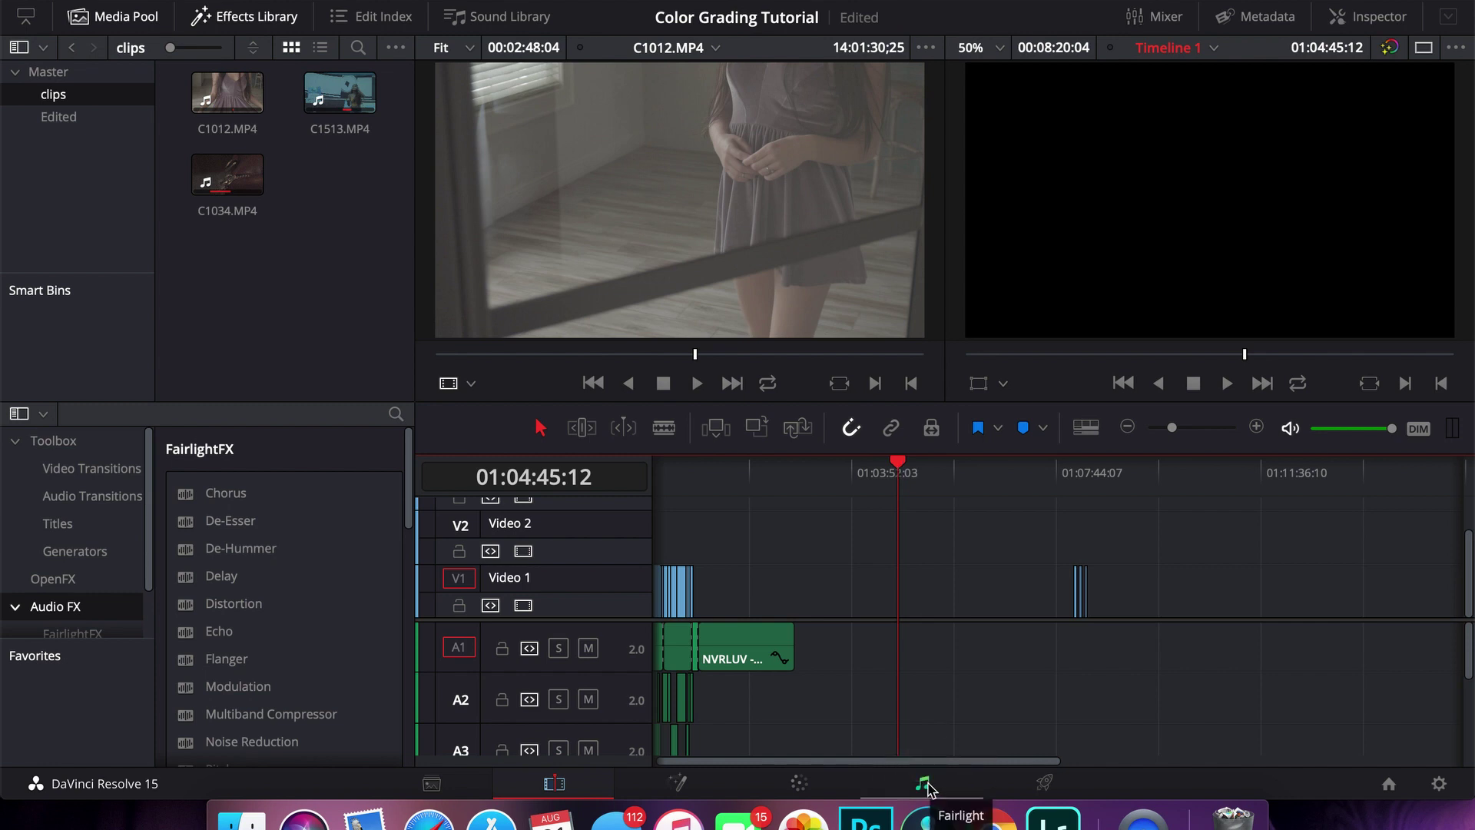
{"action": "left_click_drag", "start_coordinate": [822, 470], "coordinate": [853, 475]}
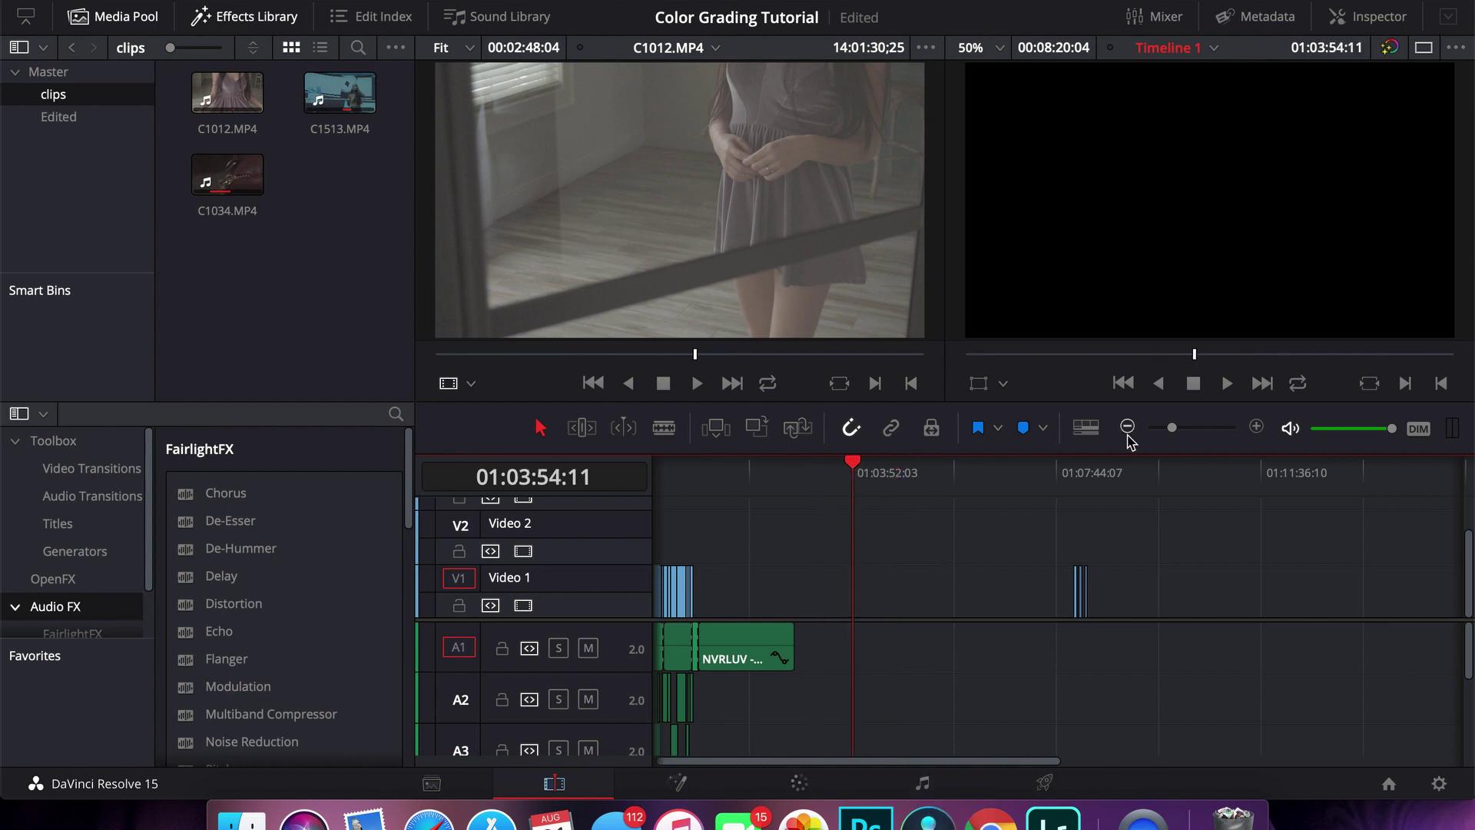
{"action": "mouse_move", "coordinate": [1185, 431]}
{"action": "left_mouse_down"}
{"action": "mouse_move", "coordinate": [1198, 431]}
{"action": "mouse_move", "coordinate": [1157, 429]}
{"action": "mouse_move", "coordinate": [1191, 430]}
{"action": "mouse_move", "coordinate": [1175, 432]}
{"action": "left_mouse_up"}
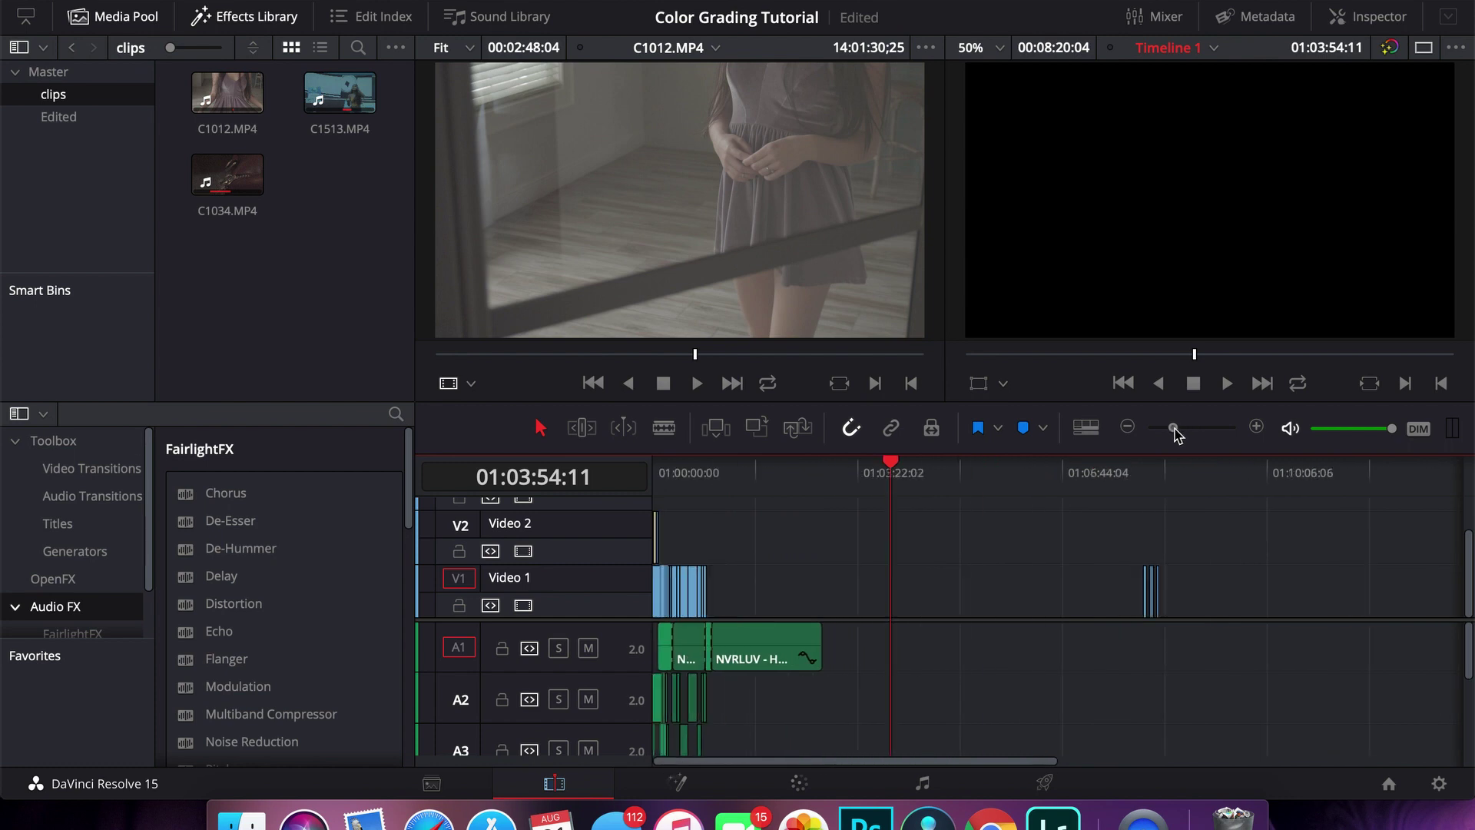
Preview C1012.MP4, C1513.MP4 and C1034.MP4 by scrubbing each in the source viewer
{"action": "left_click", "coordinate": [243, 97]}
{"action": "left_click_drag", "start_coordinate": [559, 351], "coordinate": [707, 353]}
{"action": "left_click", "coordinate": [332, 94]}
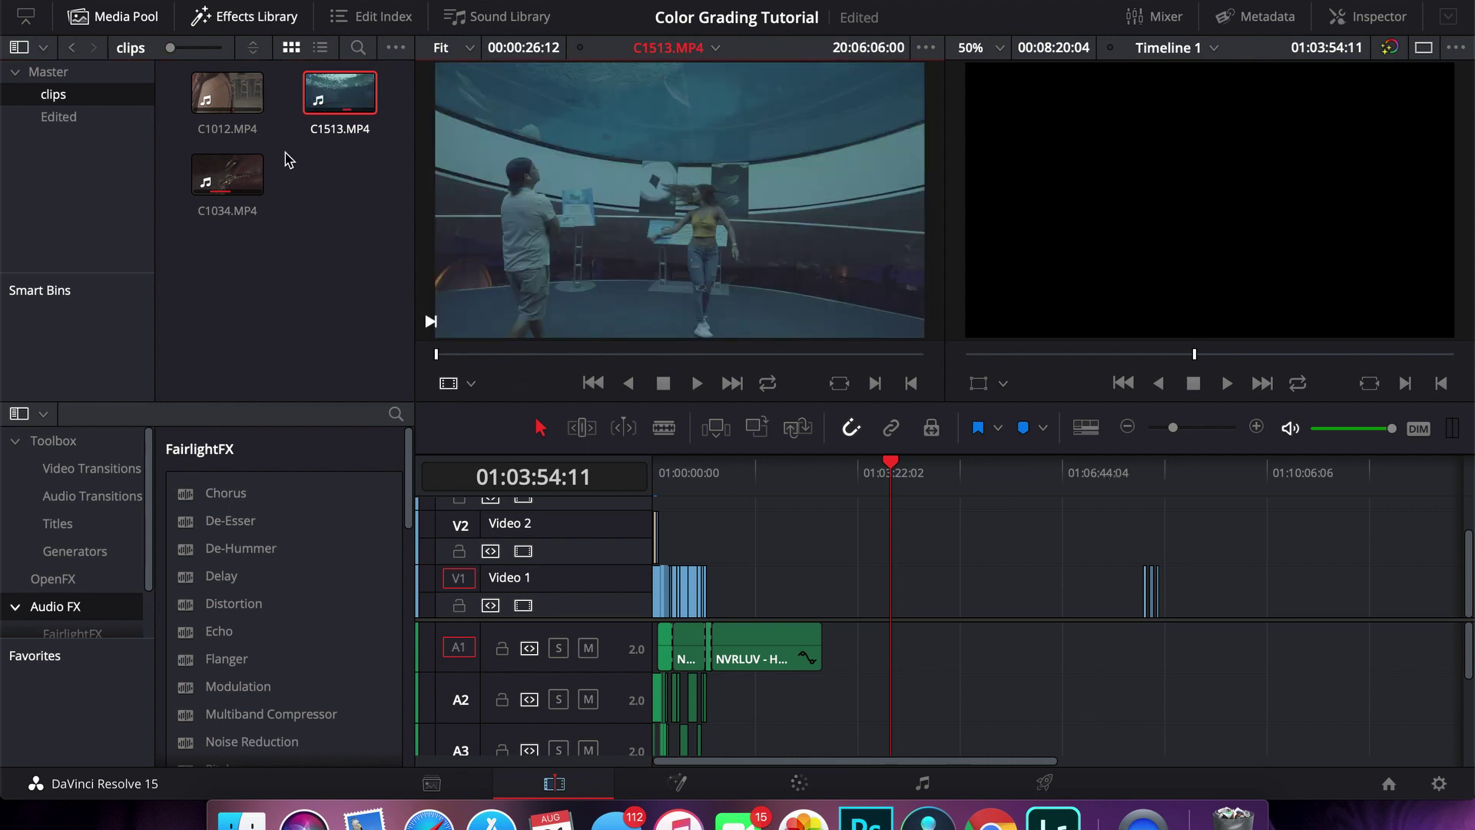
{"action": "left_click", "coordinate": [227, 94]}
{"action": "left_click_drag", "start_coordinate": [527, 353], "coordinate": [668, 354]}
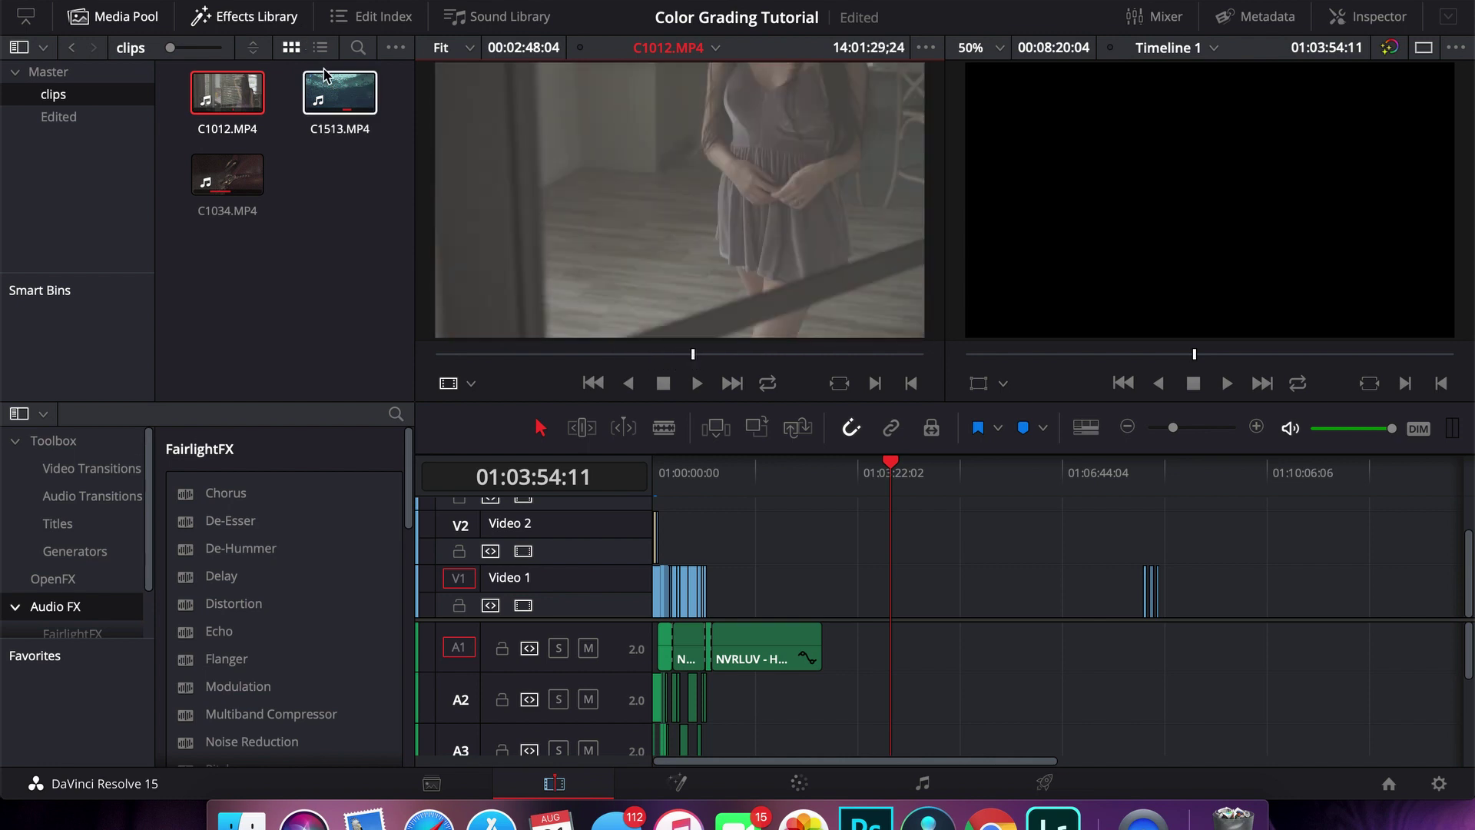
{"action": "left_click", "coordinate": [339, 92]}
{"action": "left_click_drag", "start_coordinate": [521, 353], "coordinate": [697, 355]}
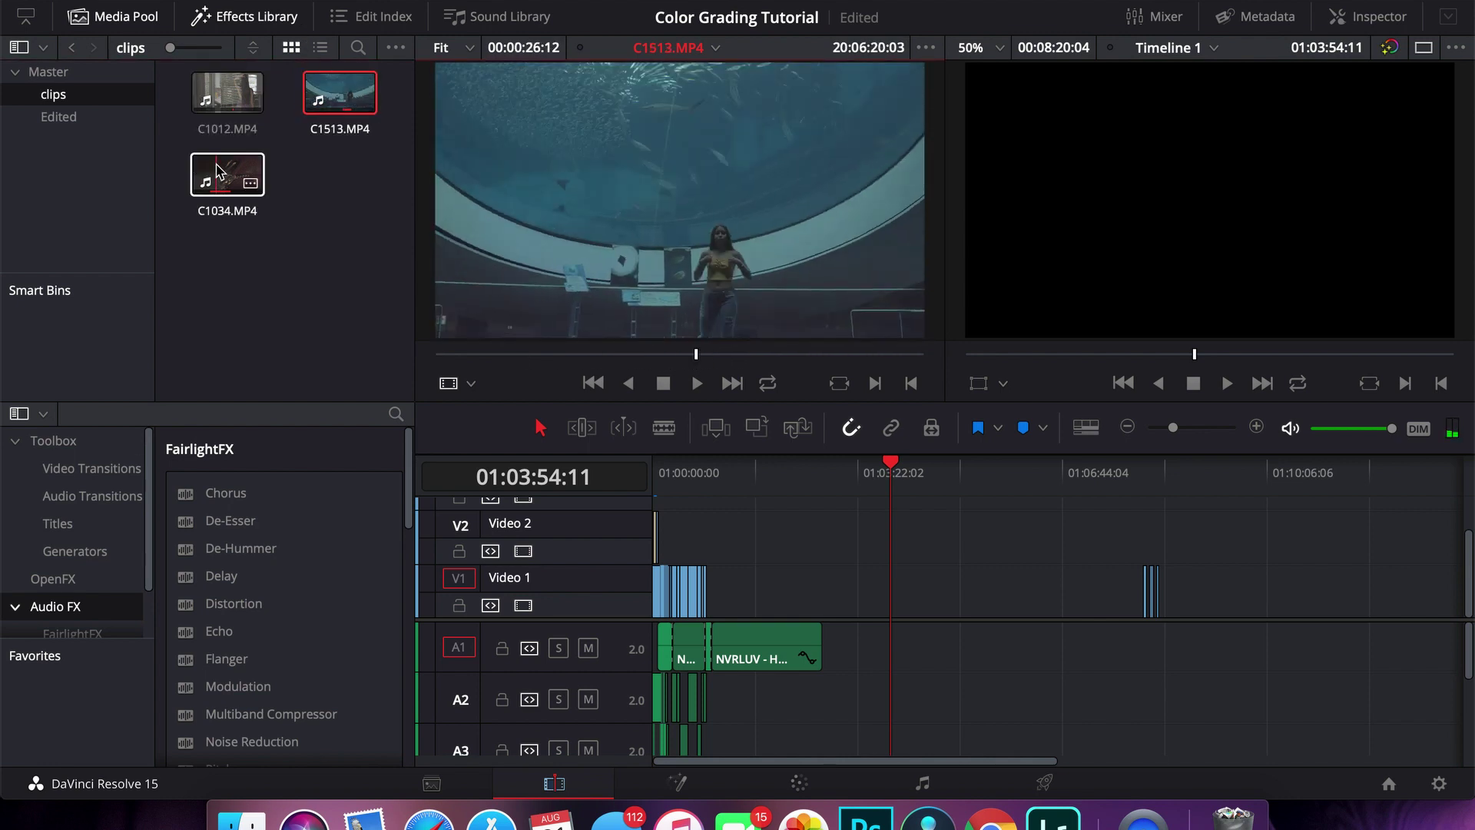
{"action": "left_click", "coordinate": [227, 175]}
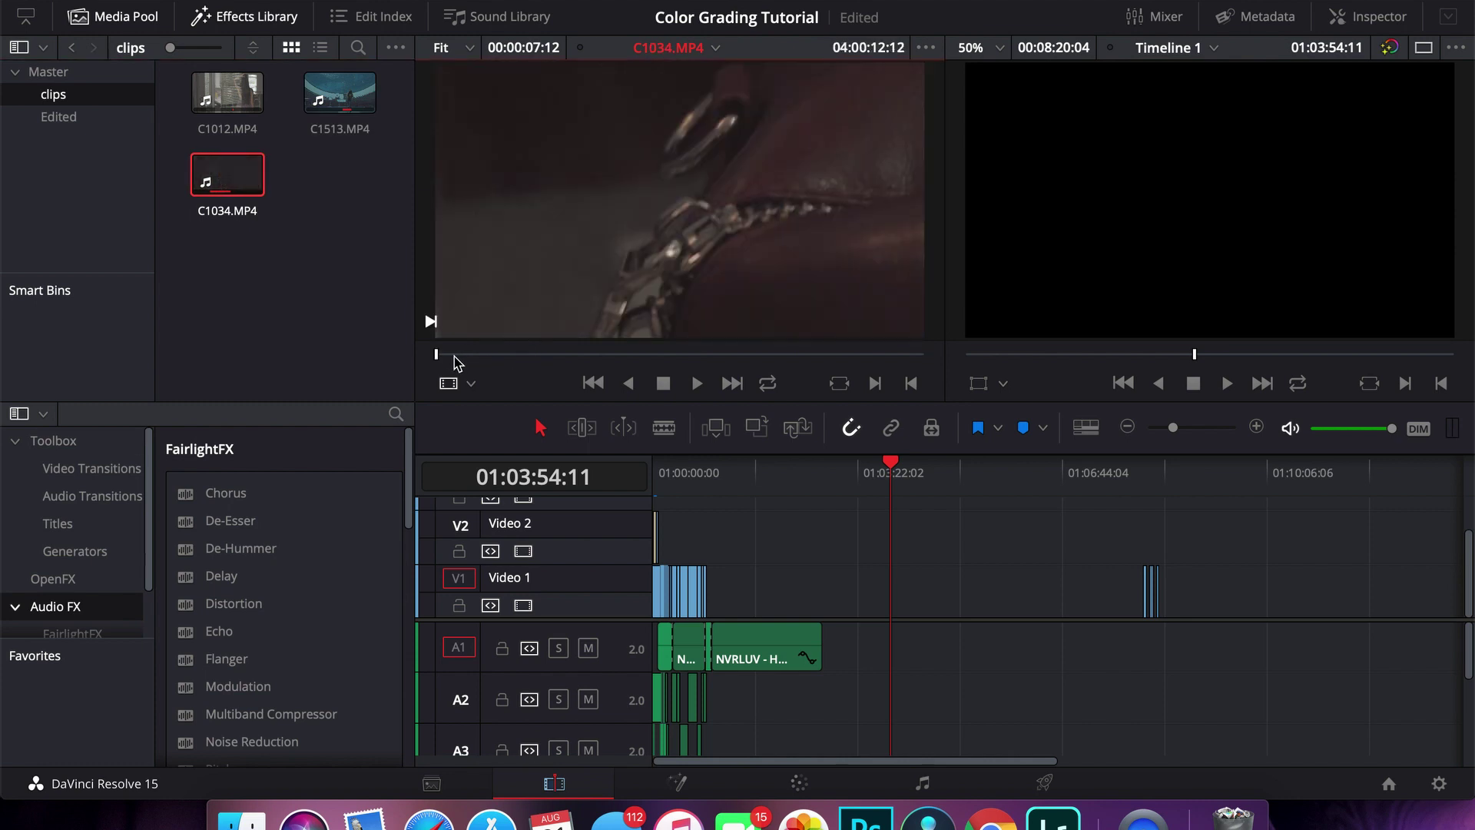
{"action": "mouse_move", "coordinate": [437, 354]}
{"action": "left_mouse_down"}
{"action": "mouse_move", "coordinate": [776, 355]}
{"action": "mouse_move", "coordinate": [559, 356]}
{"action": "mouse_move", "coordinate": [463, 384]}
{"action": "mouse_move", "coordinate": [602, 382]}
{"action": "mouse_move", "coordinate": [453, 360]}
{"action": "left_mouse_up"}
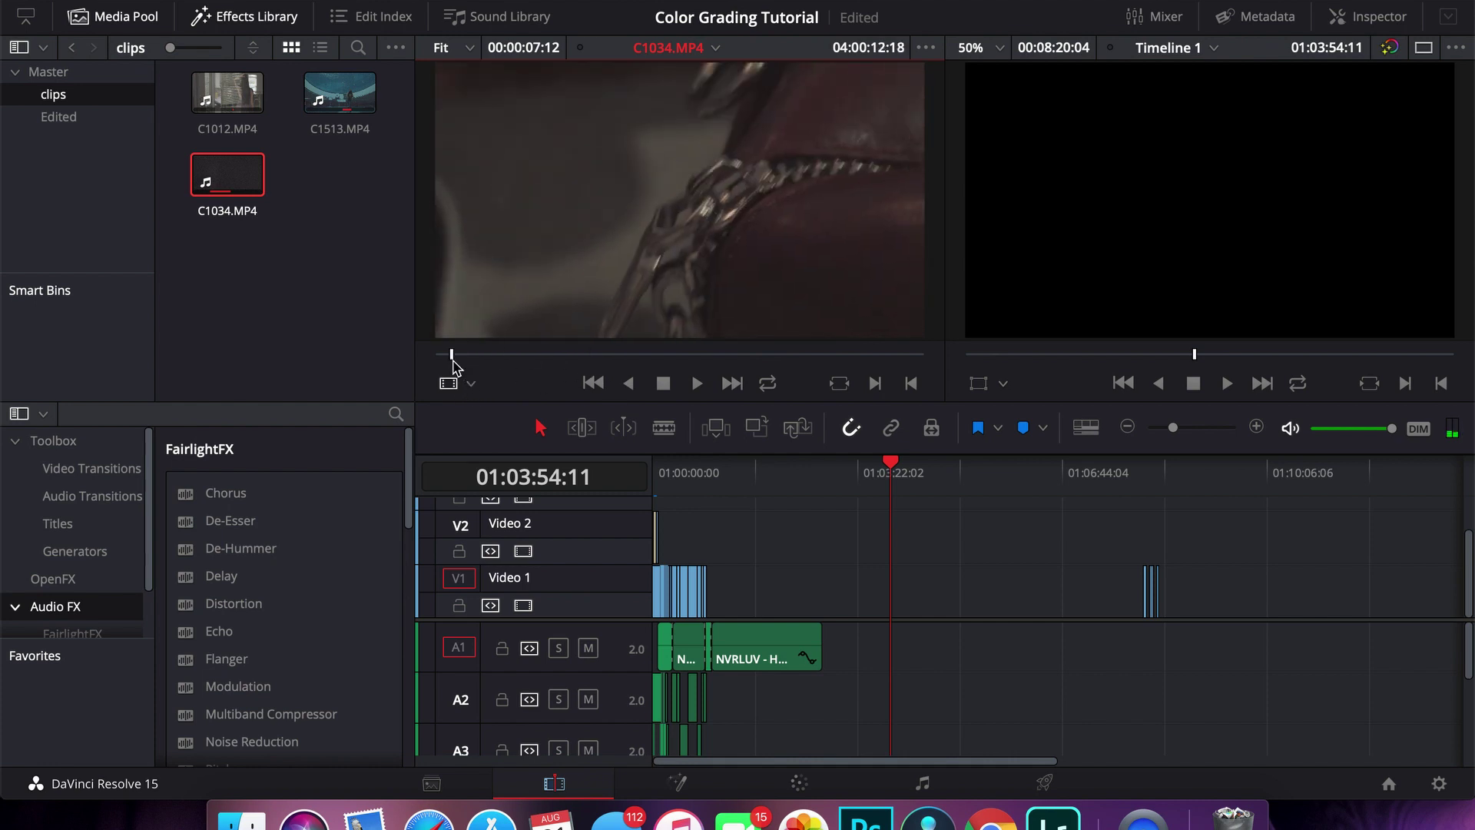
Zoom in on the short end clips, play from 01:08:05:09, and return the playhead there
{"action": "left_click", "coordinate": [1146, 473]}
{"action": "left_click", "coordinate": [1257, 428]}
{"action": "left_click", "coordinate": [1257, 427]}
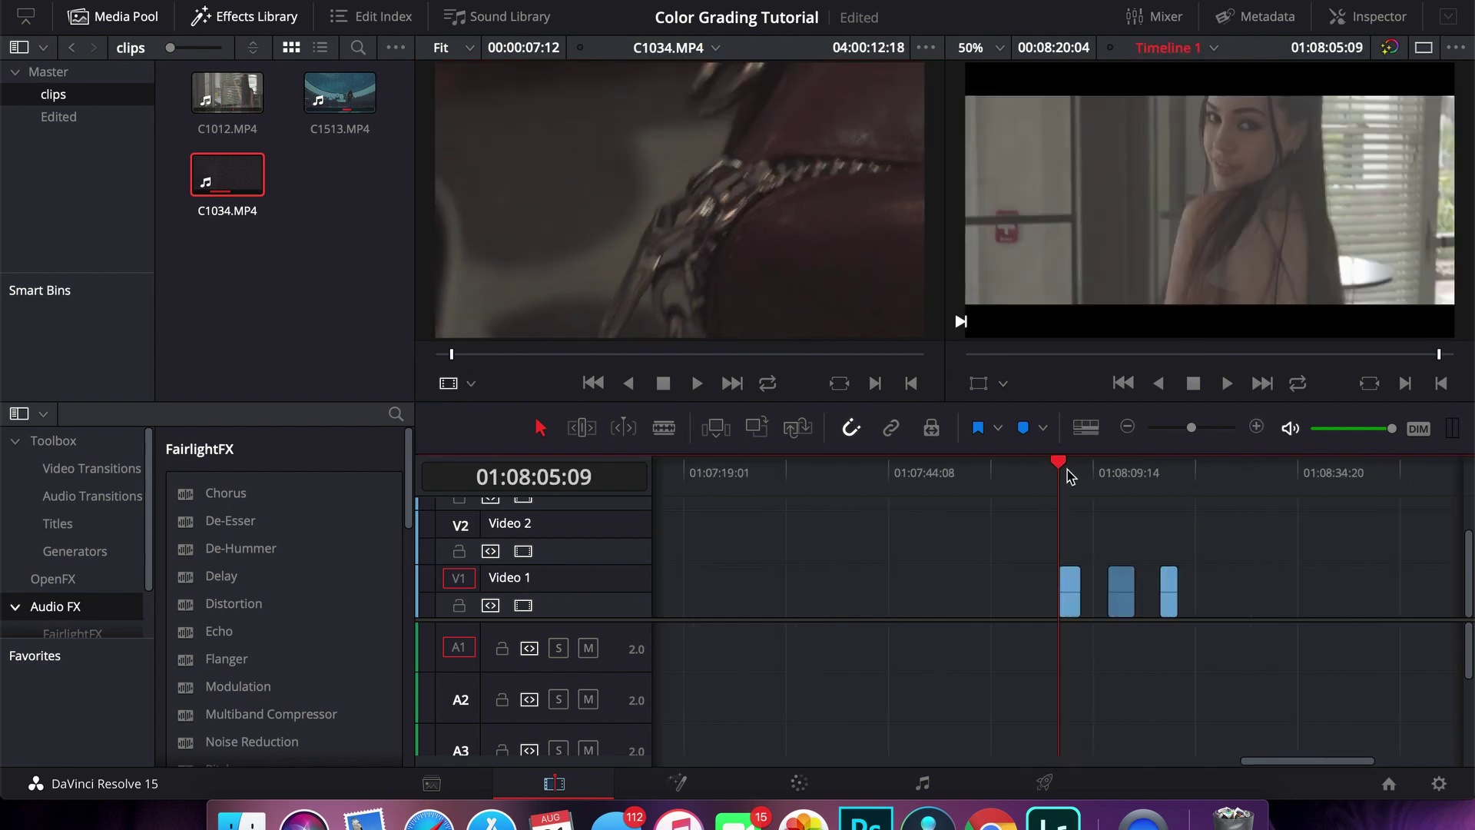
{"action": "key", "text": "space"}
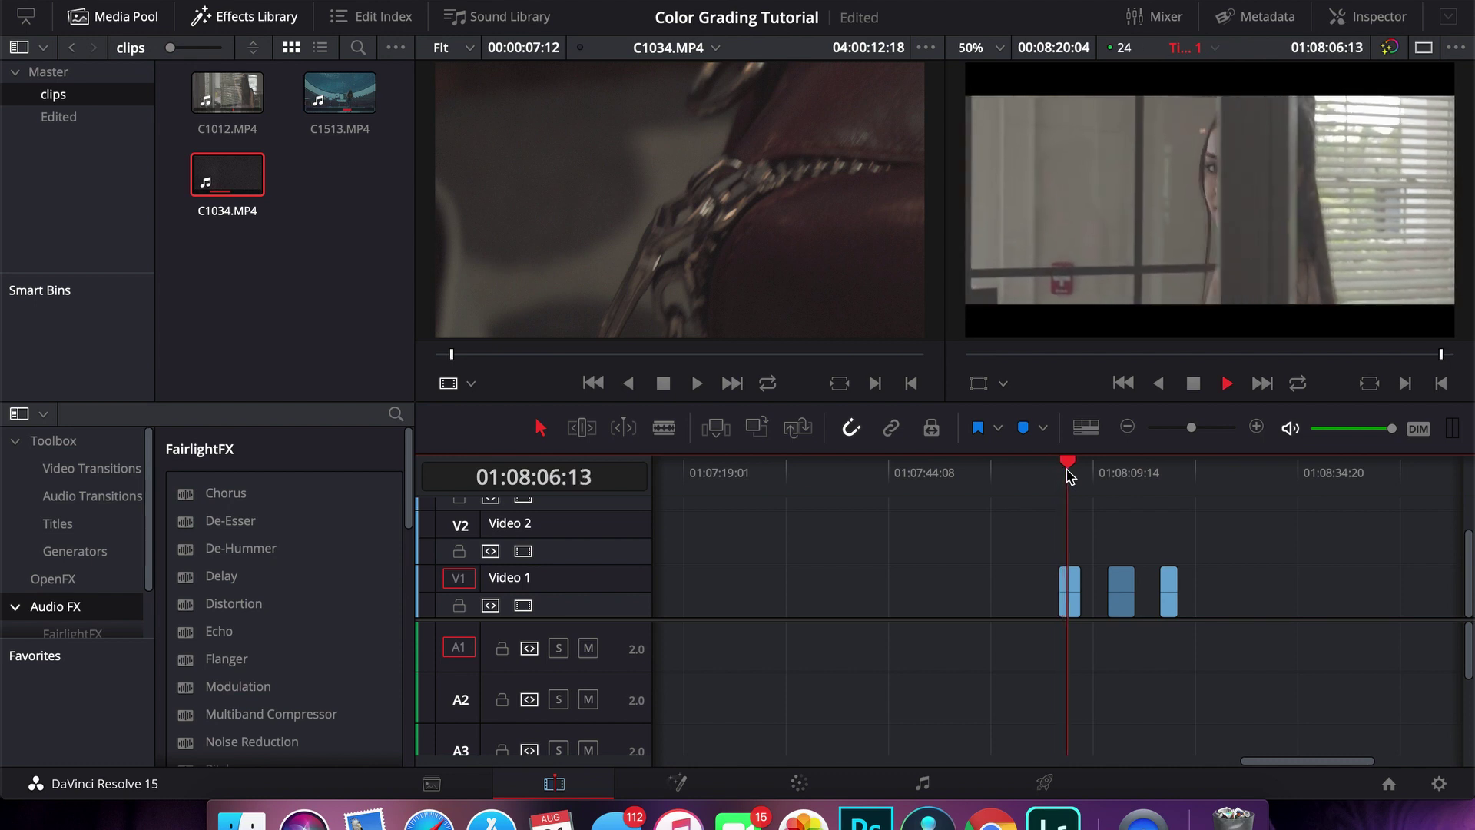
{"action": "left_click", "coordinate": [1062, 475]}
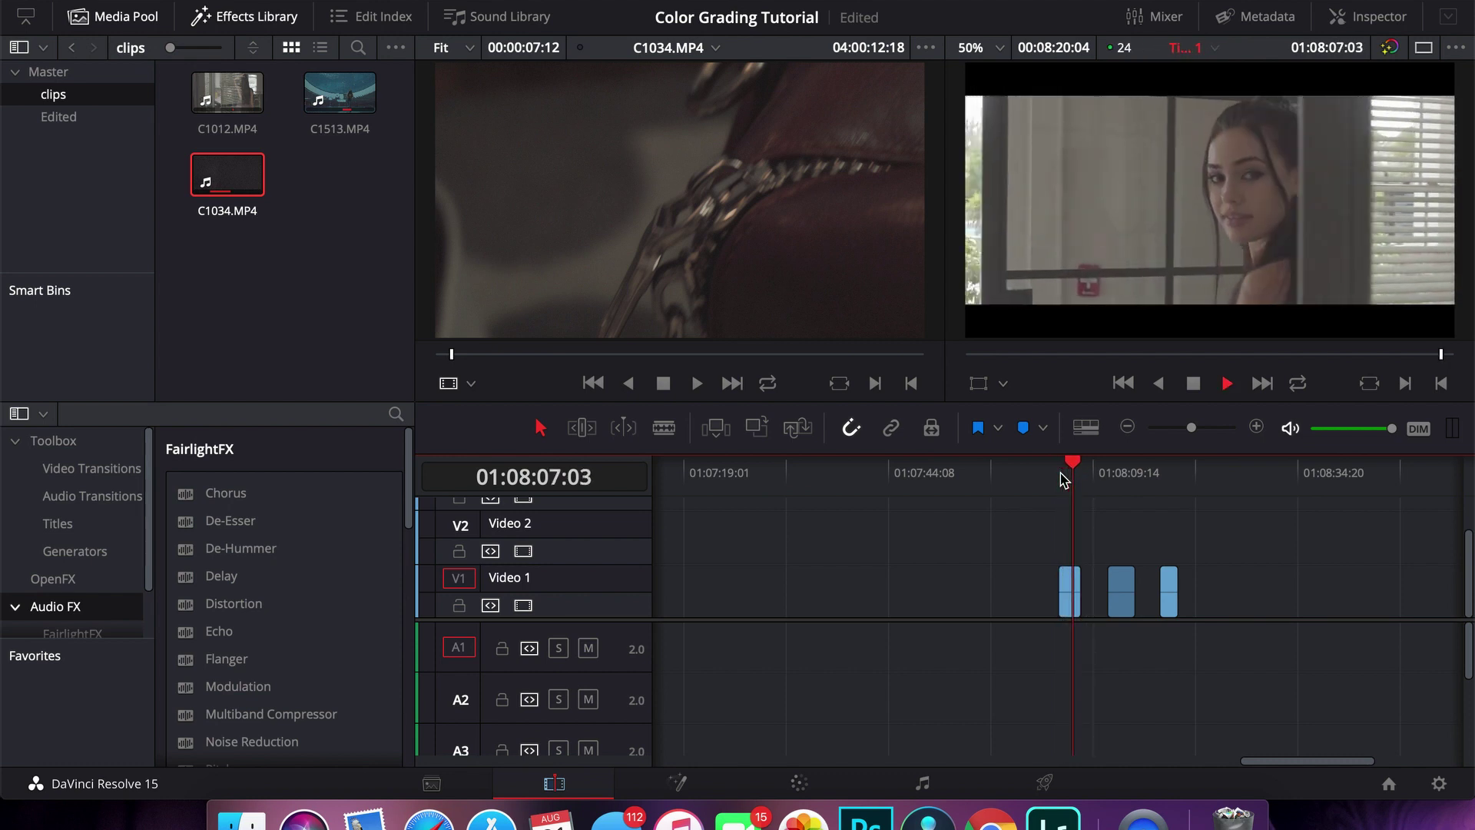
{"action": "left_click", "coordinate": [1062, 475]}
{"action": "left_click", "coordinate": [1059, 474]}
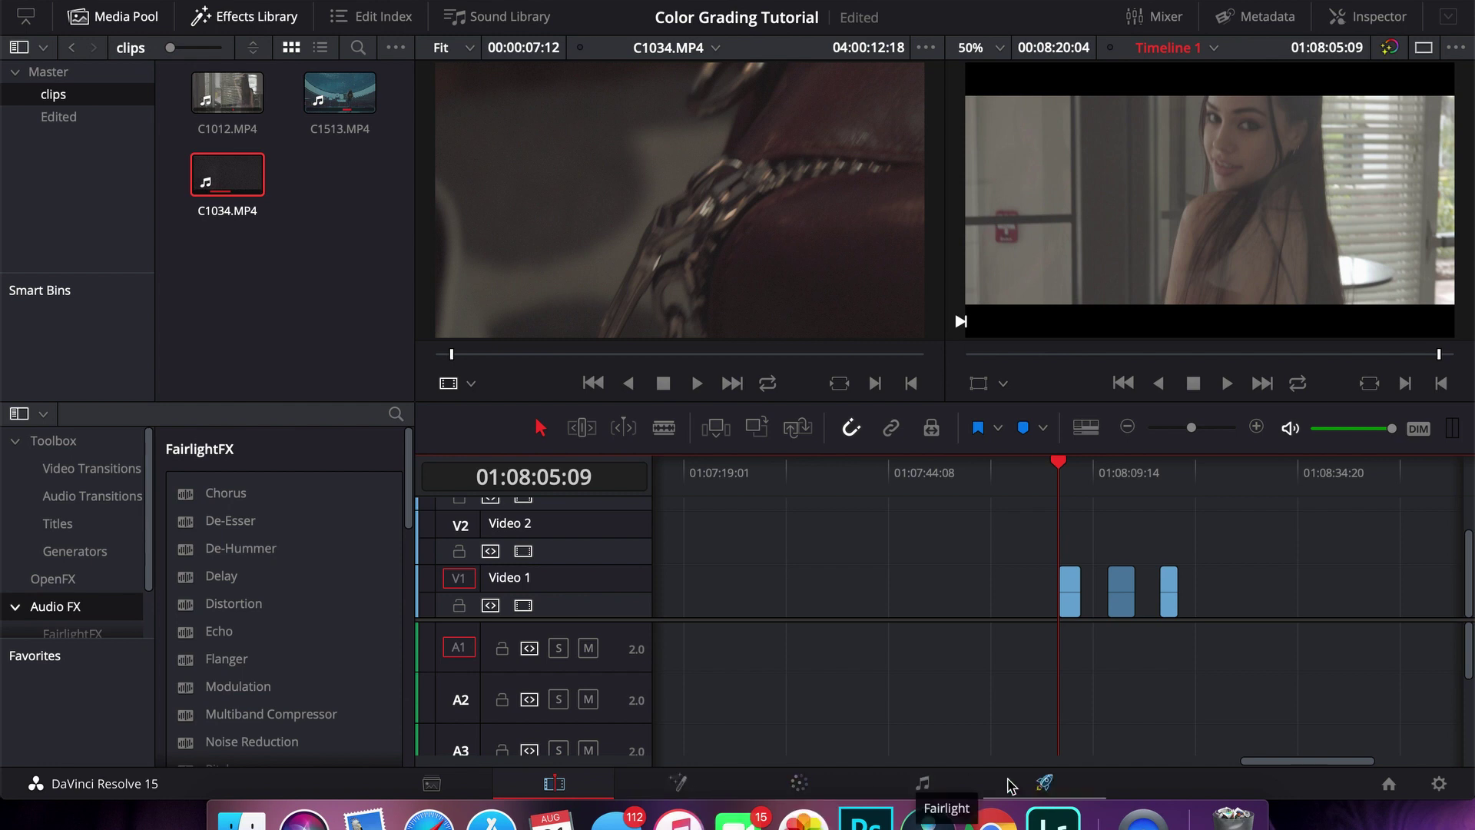
On the Color page, preview the clip, reposition node 01, and add serial node 02 after it
{"action": "left_click", "coordinate": [795, 784]}
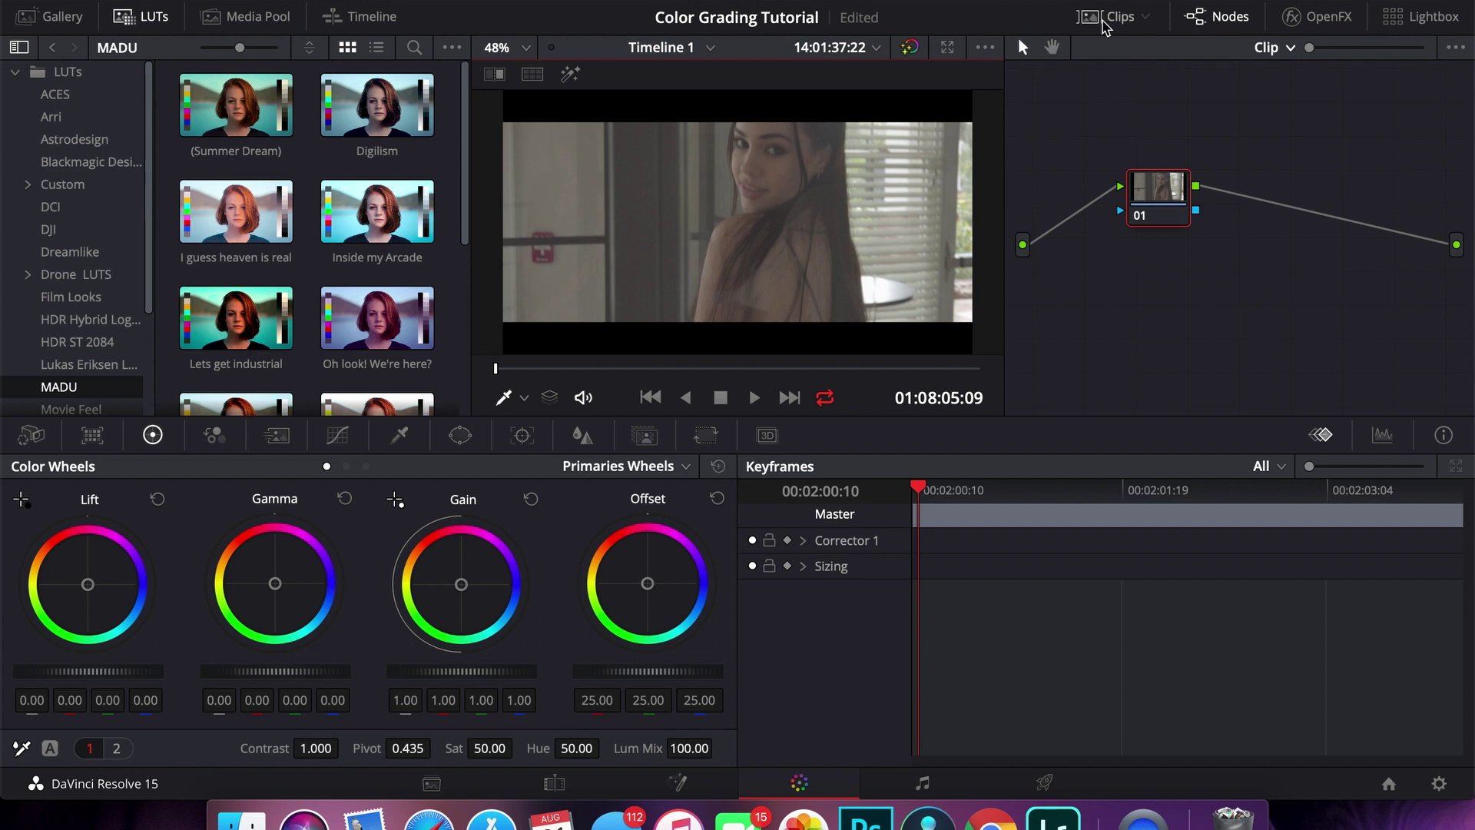
{"action": "key", "text": "space"}
{"action": "key", "text": "space"}
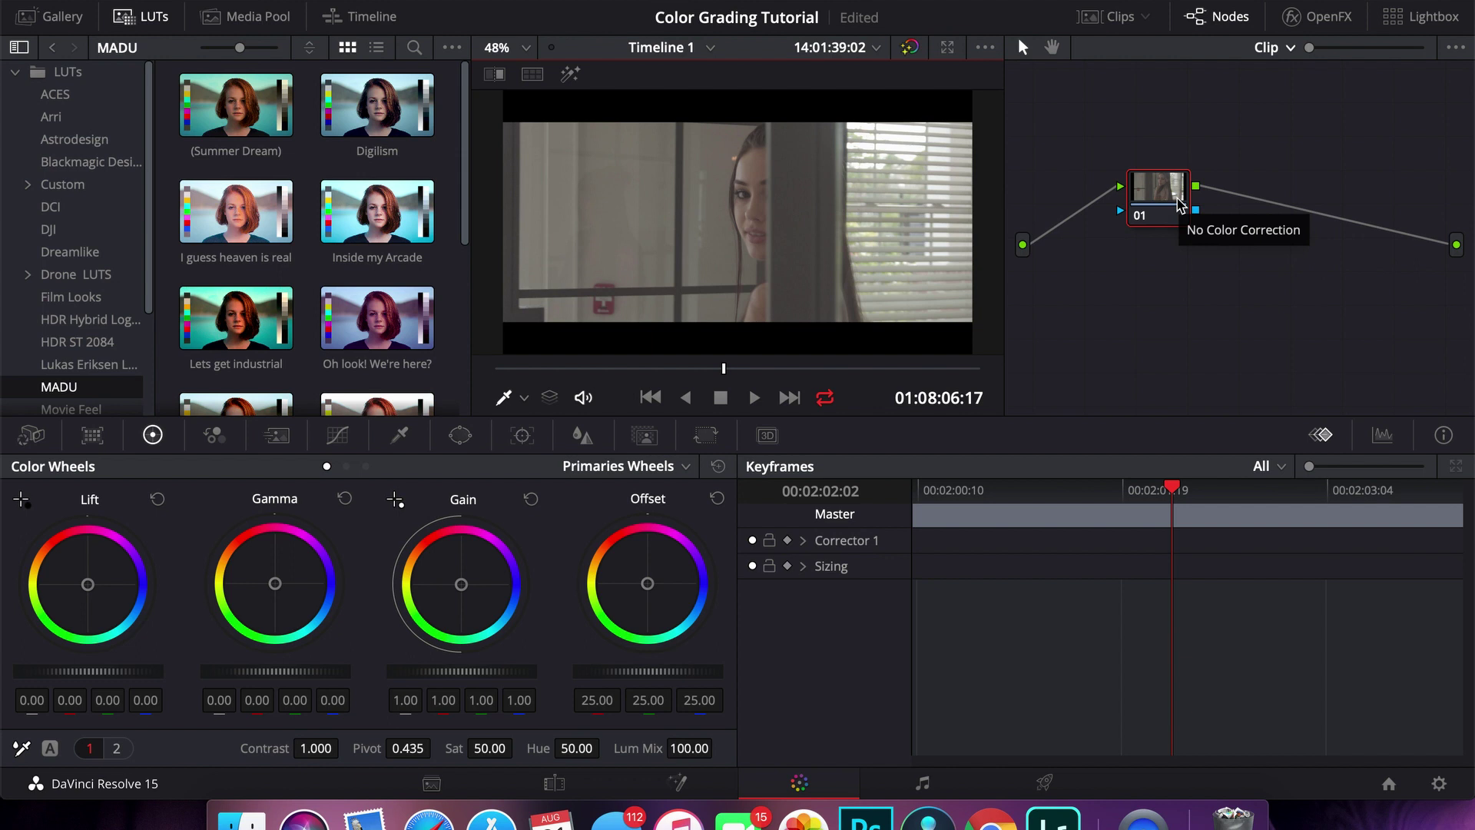
{"action": "left_click_drag", "start_coordinate": [1181, 205], "coordinate": [1151, 179]}
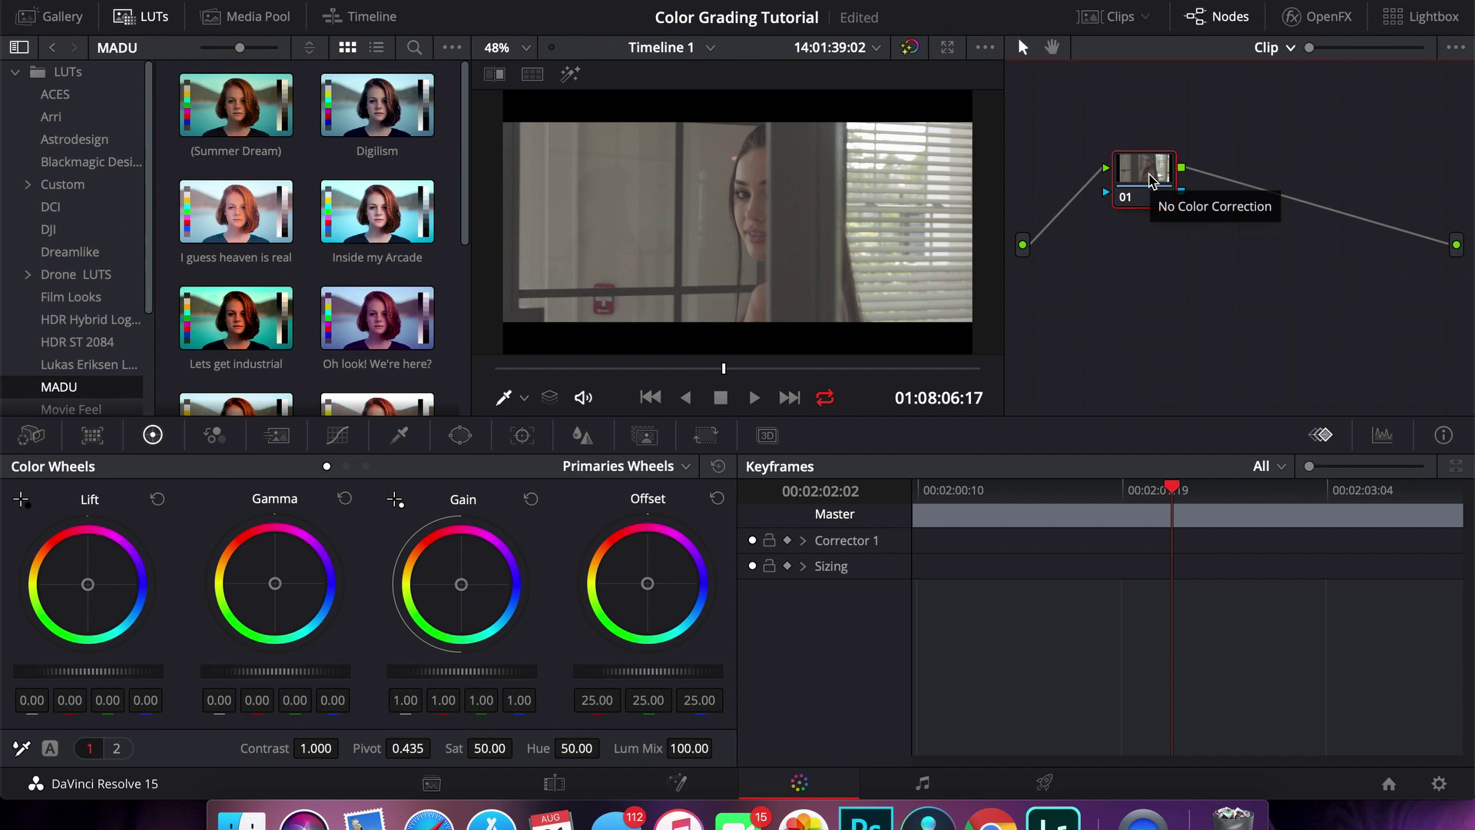
{"action": "mouse_move", "coordinate": [1152, 178]}
{"action": "left_mouse_down"}
{"action": "mouse_move", "coordinate": [1078, 246]}
{"action": "mouse_move", "coordinate": [1135, 189]}
{"action": "mouse_move", "coordinate": [1124, 132]}
{"action": "mouse_move", "coordinate": [1137, 185]}
{"action": "mouse_move", "coordinate": [1100, 143]}
{"action": "mouse_move", "coordinate": [1164, 152]}
{"action": "mouse_move", "coordinate": [1118, 146]}
{"action": "mouse_move", "coordinate": [1173, 204]}
{"action": "mouse_move", "coordinate": [1235, 169]}
{"action": "mouse_move", "coordinate": [1139, 158]}
{"action": "mouse_move", "coordinate": [1135, 198]}
{"action": "mouse_move", "coordinate": [1150, 171]}
{"action": "left_mouse_up"}
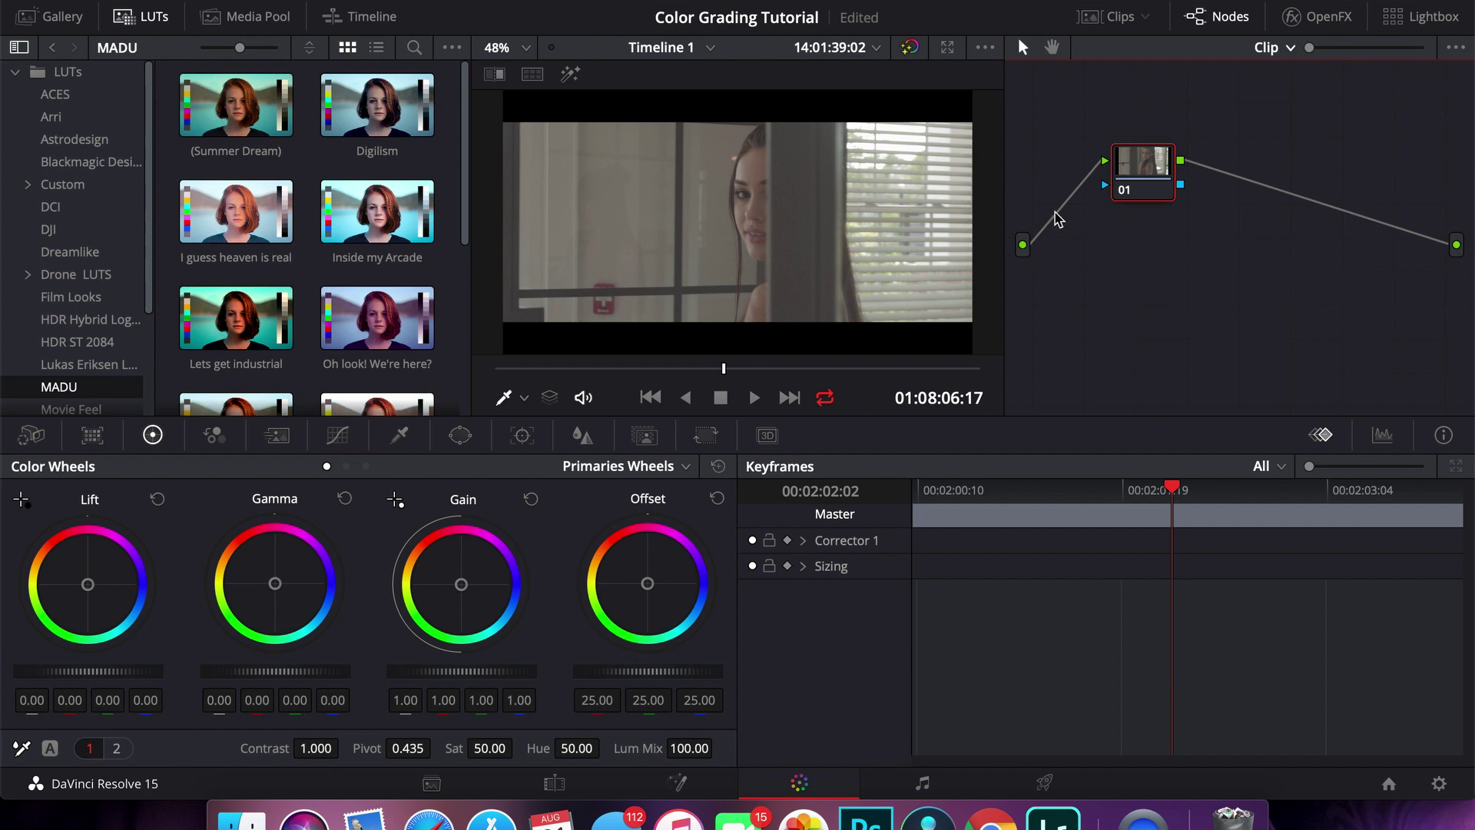
{"action": "mouse_move", "coordinate": [1153, 169]}
{"action": "left_mouse_down"}
{"action": "mouse_move", "coordinate": [1163, 184]}
{"action": "mouse_move", "coordinate": [1137, 165]}
{"action": "left_mouse_up"}
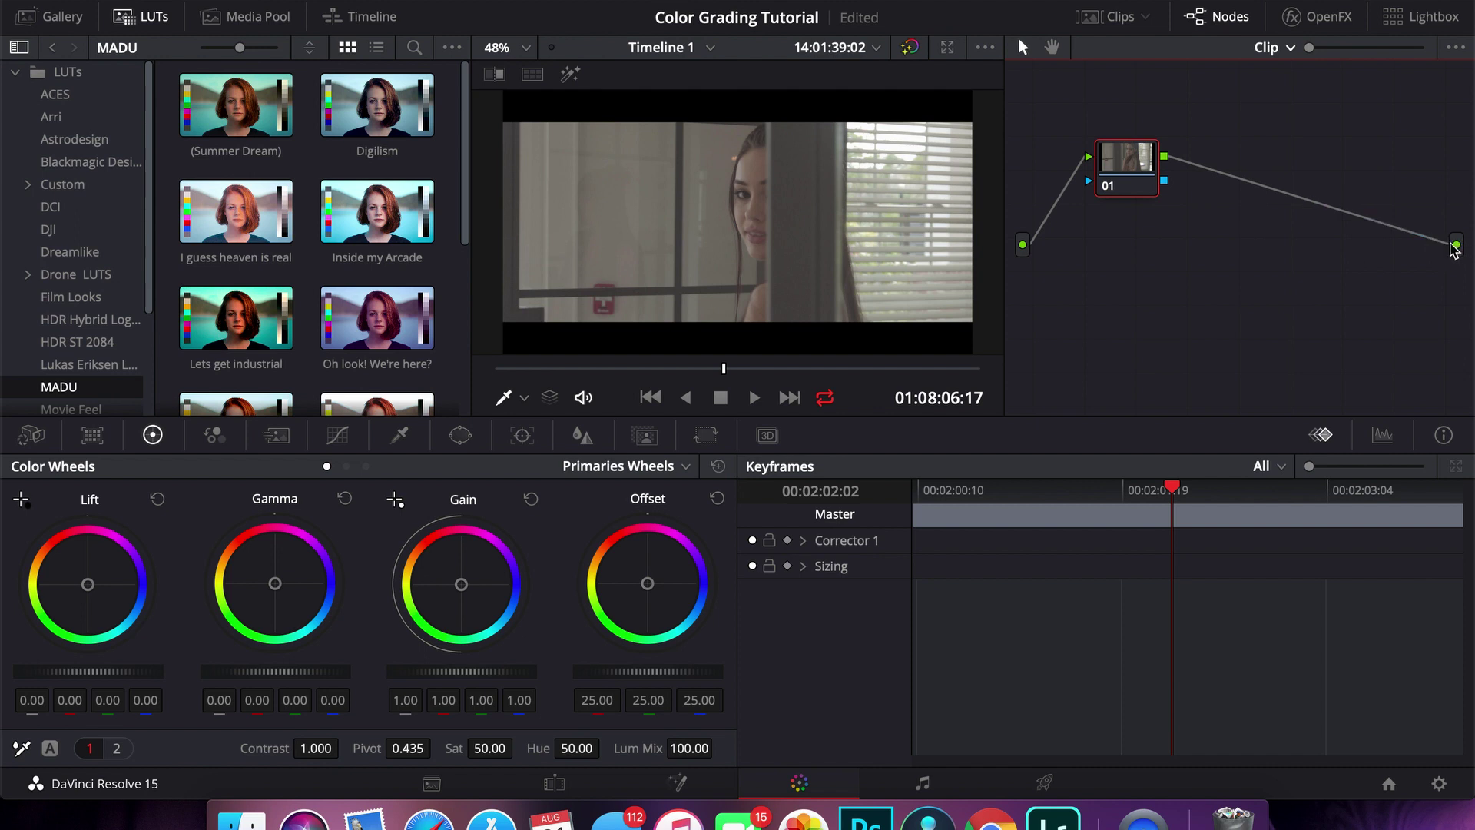
{"action": "key", "text": "alt+s"}
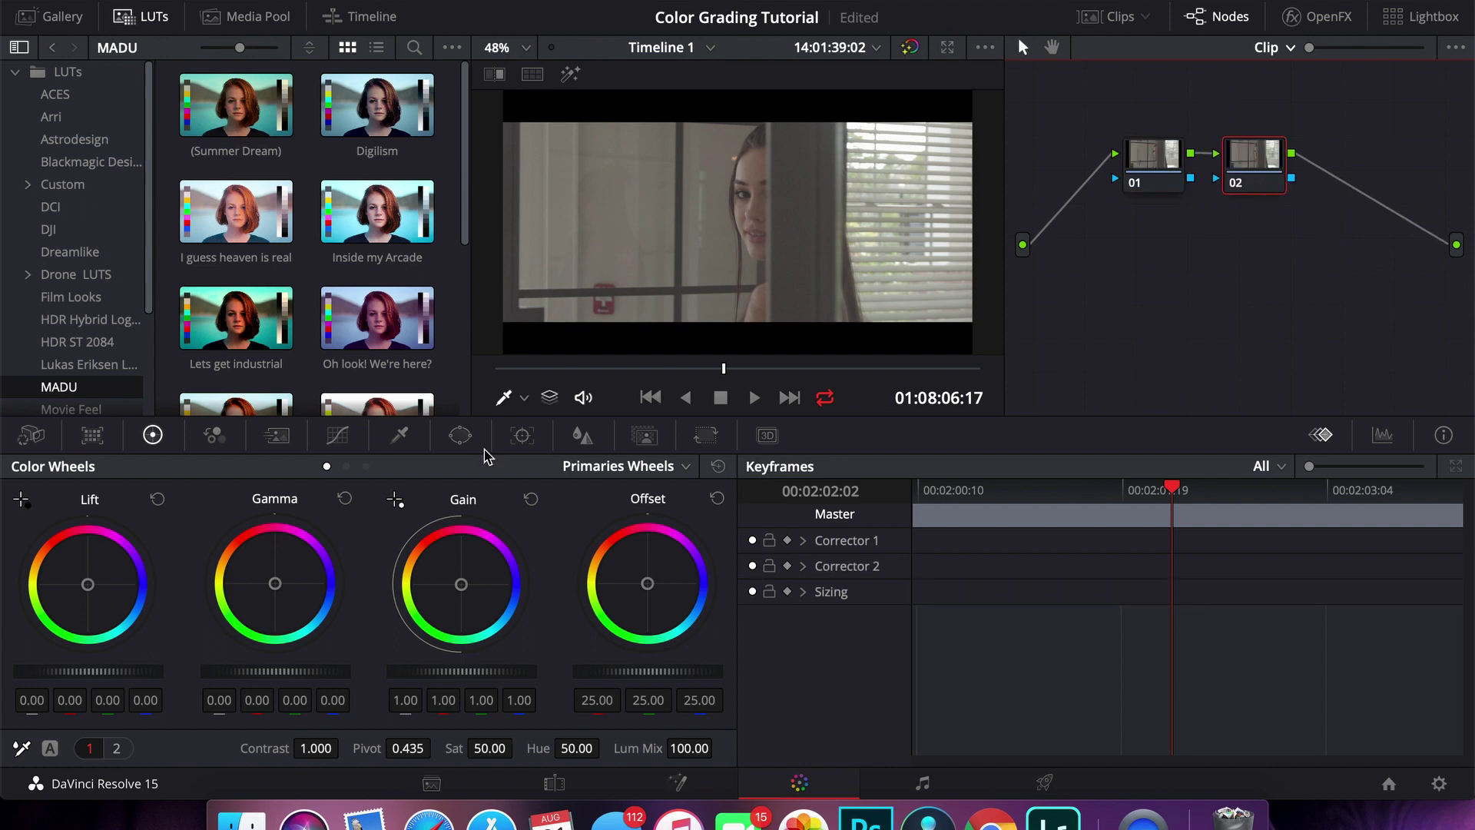
Shape an S-curve on node 02's luma curve with added points, then save the project
{"action": "left_click", "coordinate": [337, 435]}
{"action": "left_click_drag", "start_coordinate": [340, 581], "coordinate": [312, 568]}
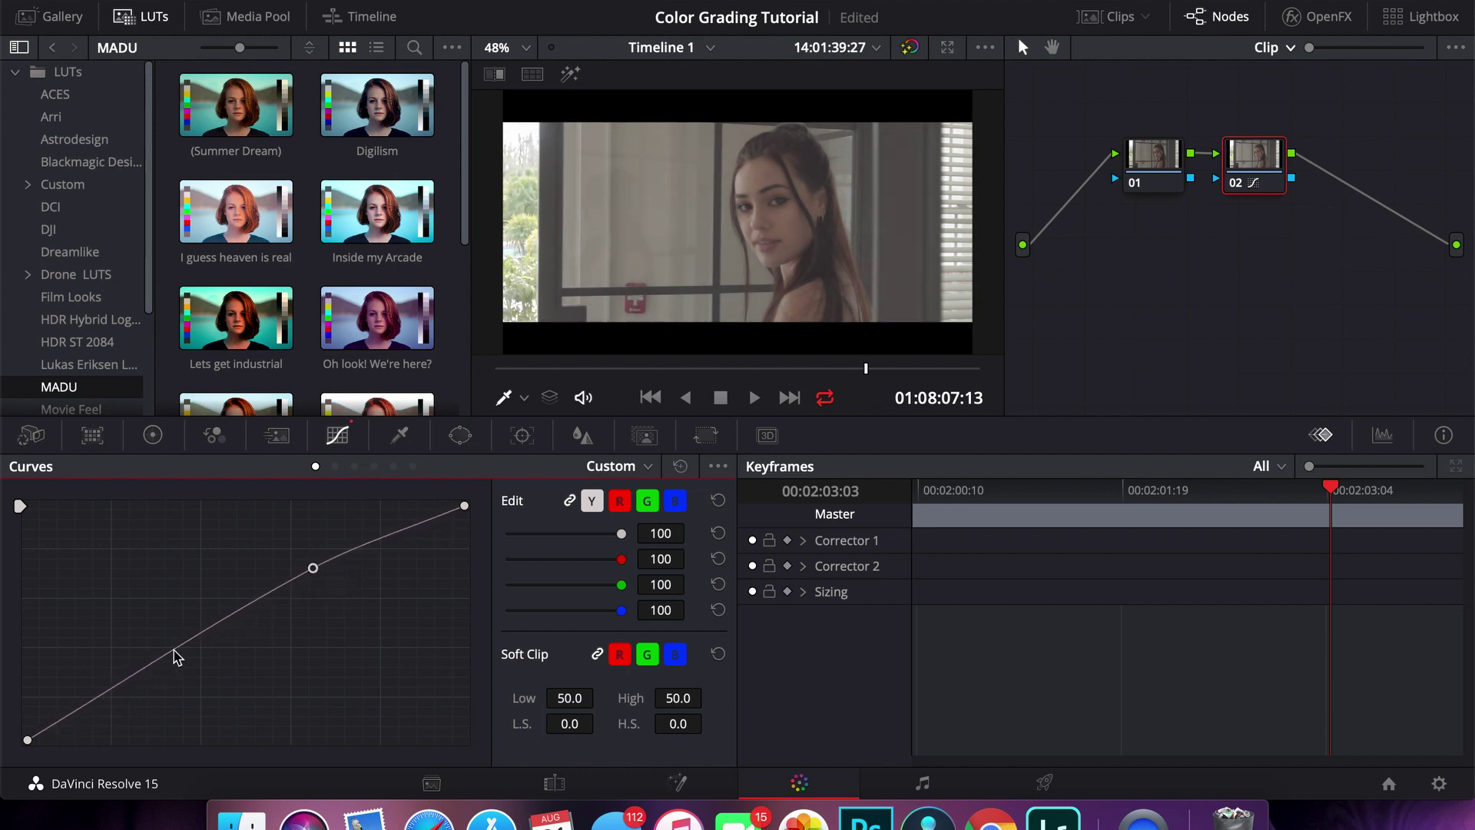
{"action": "left_click_drag", "start_coordinate": [170, 653], "coordinate": [181, 661]}
{"action": "left_click_drag", "start_coordinate": [108, 701], "coordinate": [120, 716]}
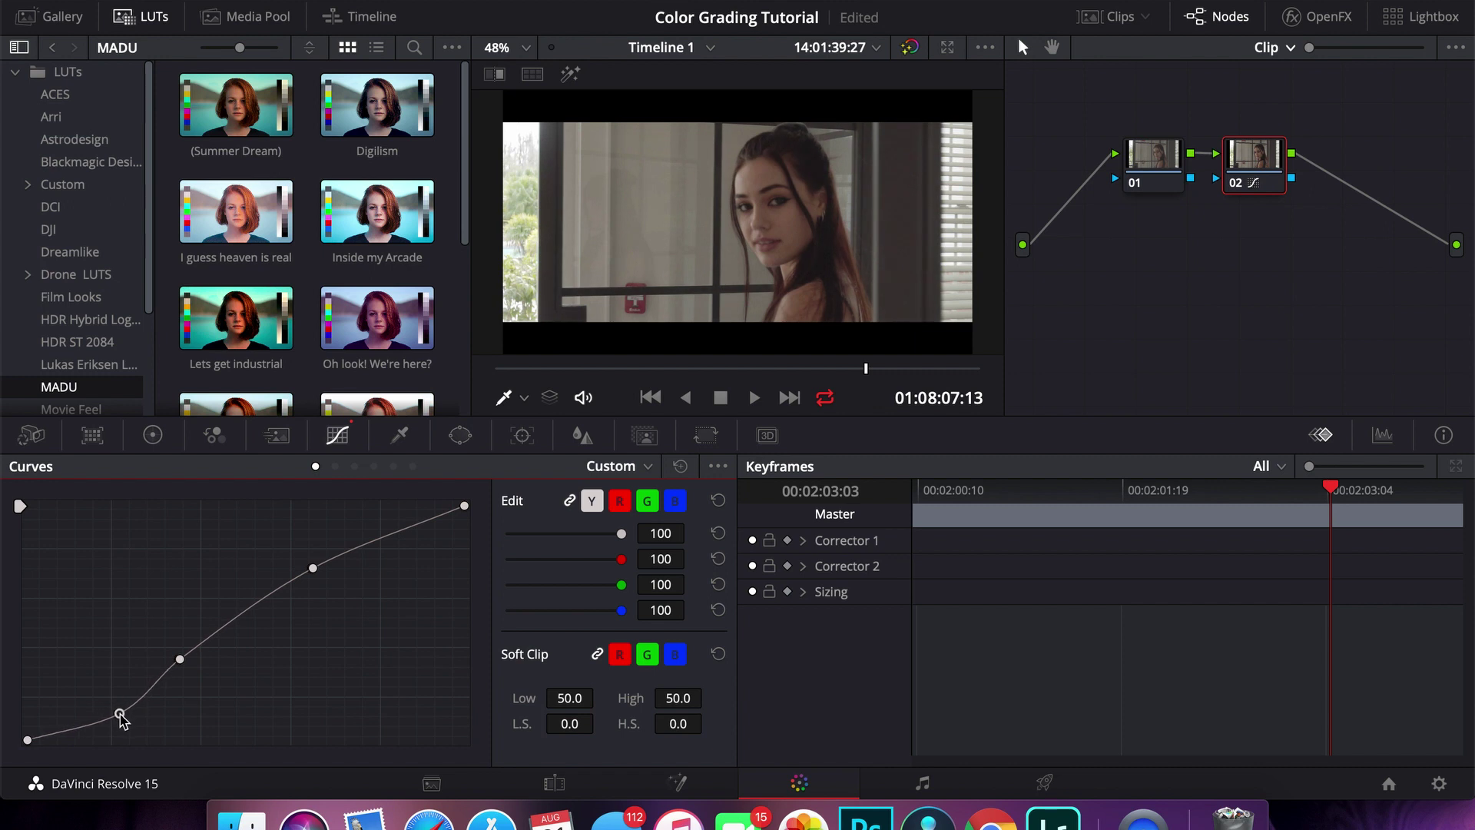
{"action": "key", "text": "super+s"}
Bypass and restore node 02 during playback to compare the grade with and without the S-curve
{"action": "left_click", "coordinate": [1239, 186]}
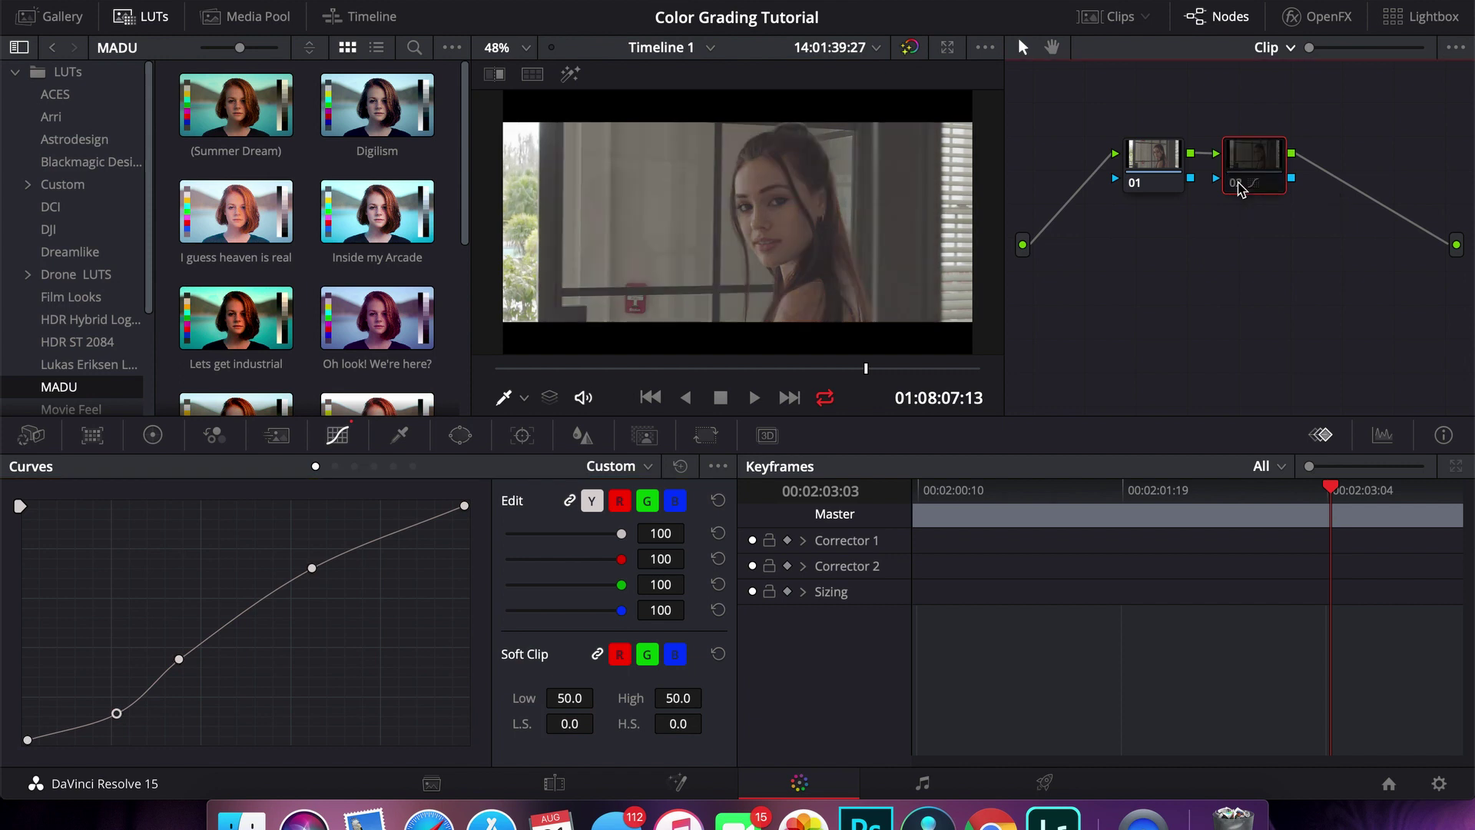
{"action": "left_click", "coordinate": [1238, 187]}
{"action": "left_click", "coordinate": [1239, 187]}
{"action": "left_click", "coordinate": [1238, 186]}
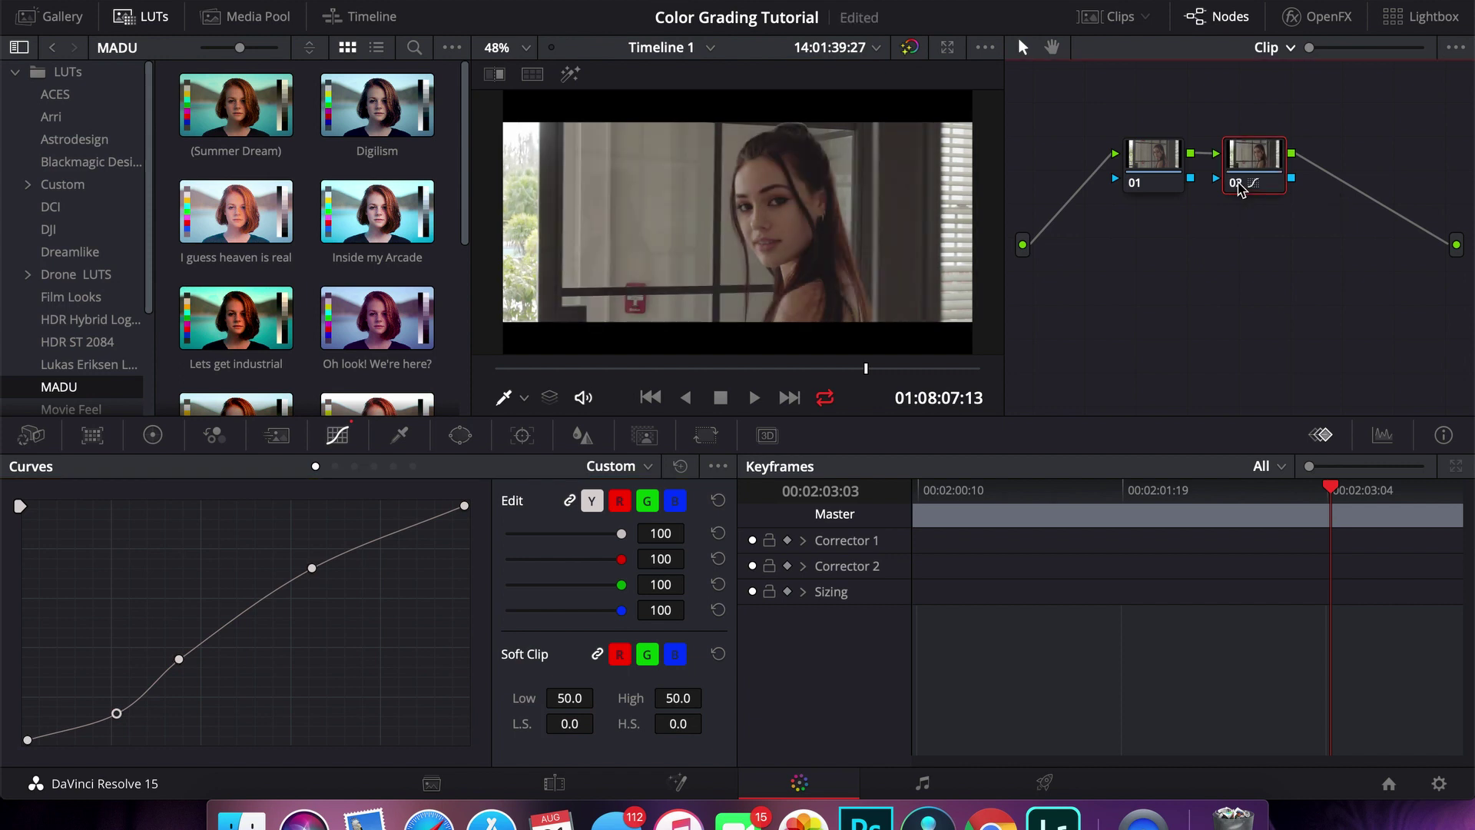
{"action": "key", "text": "space"}
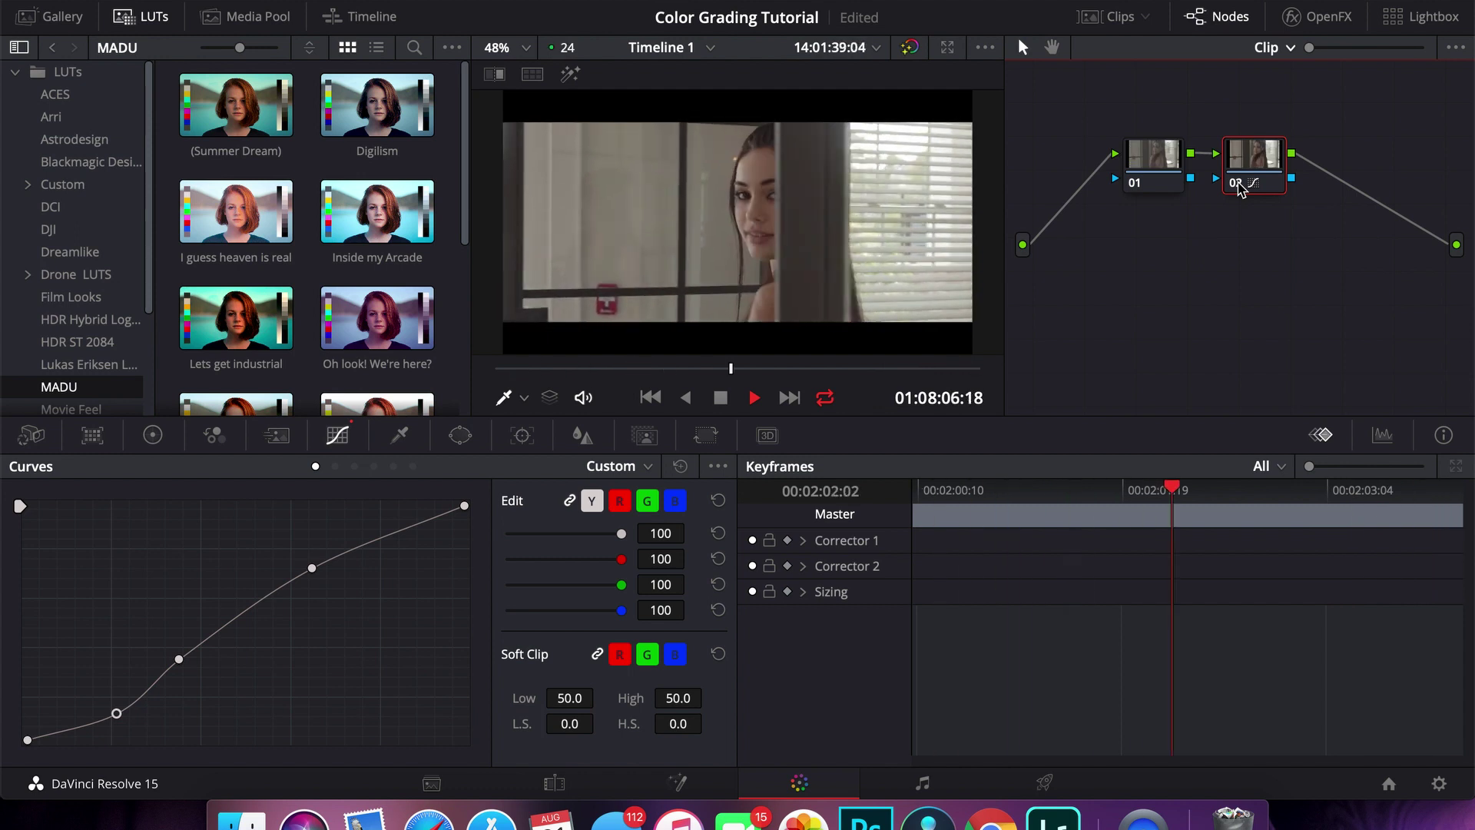
{"action": "key", "text": "space"}
{"action": "left_click", "coordinate": [1238, 187]}
{"action": "key", "text": "space"}
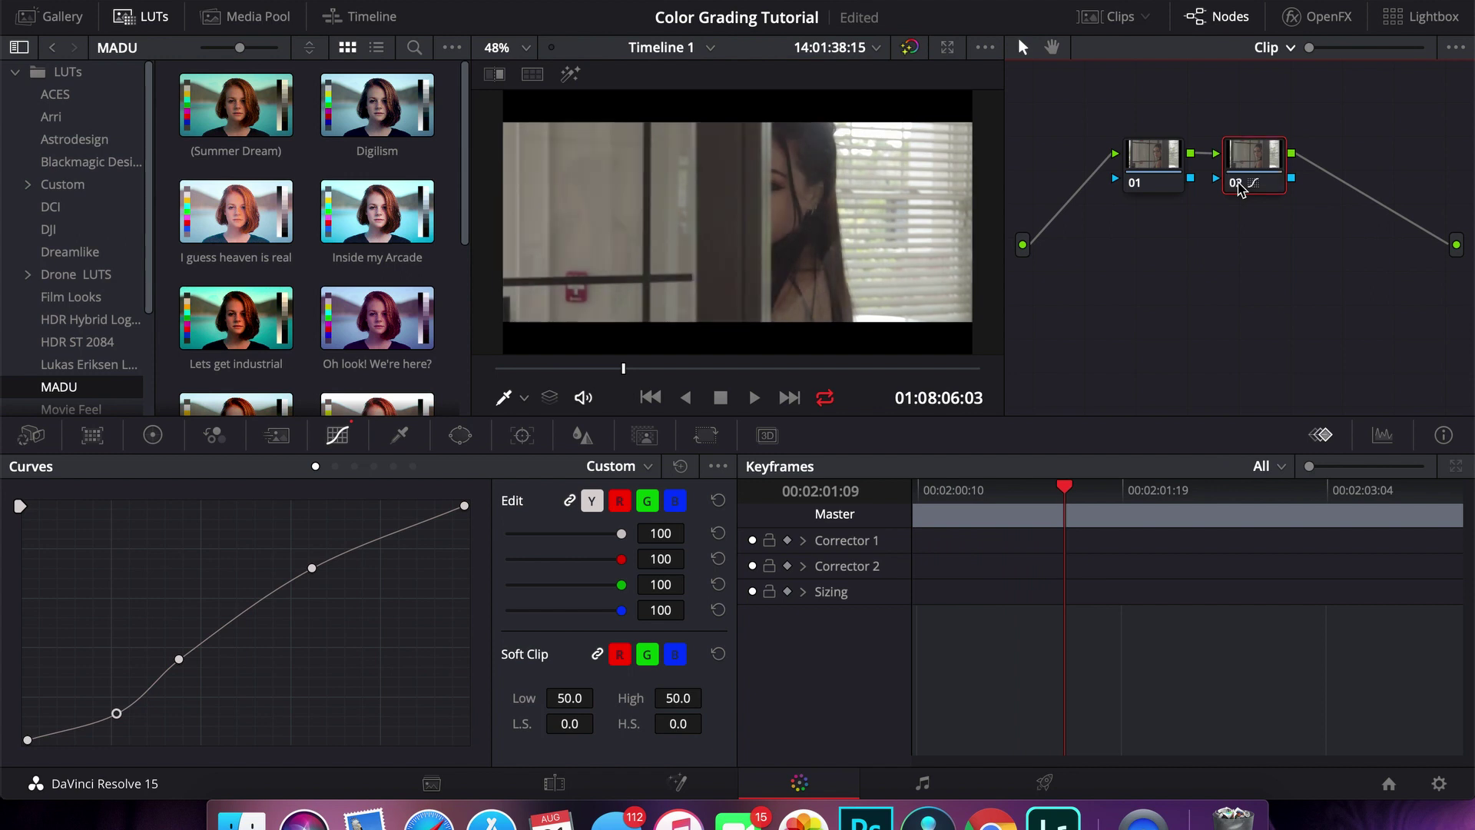
{"action": "left_click", "coordinate": [1239, 187]}
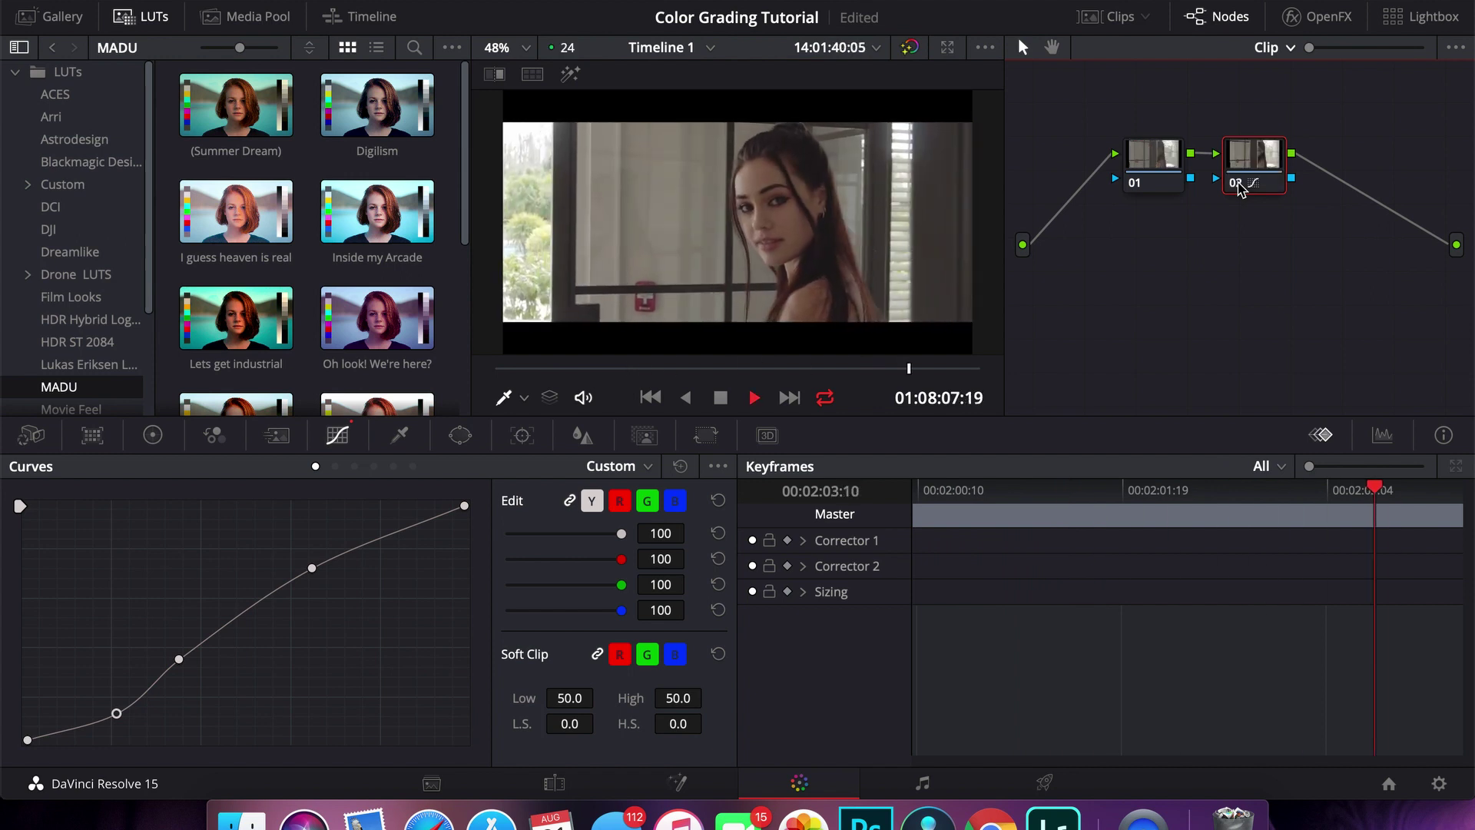
Add serial node 03 and apply the hahaha LUT from the MADU folder to it
{"action": "key", "text": "space"}
{"action": "key", "text": "alt+s"}
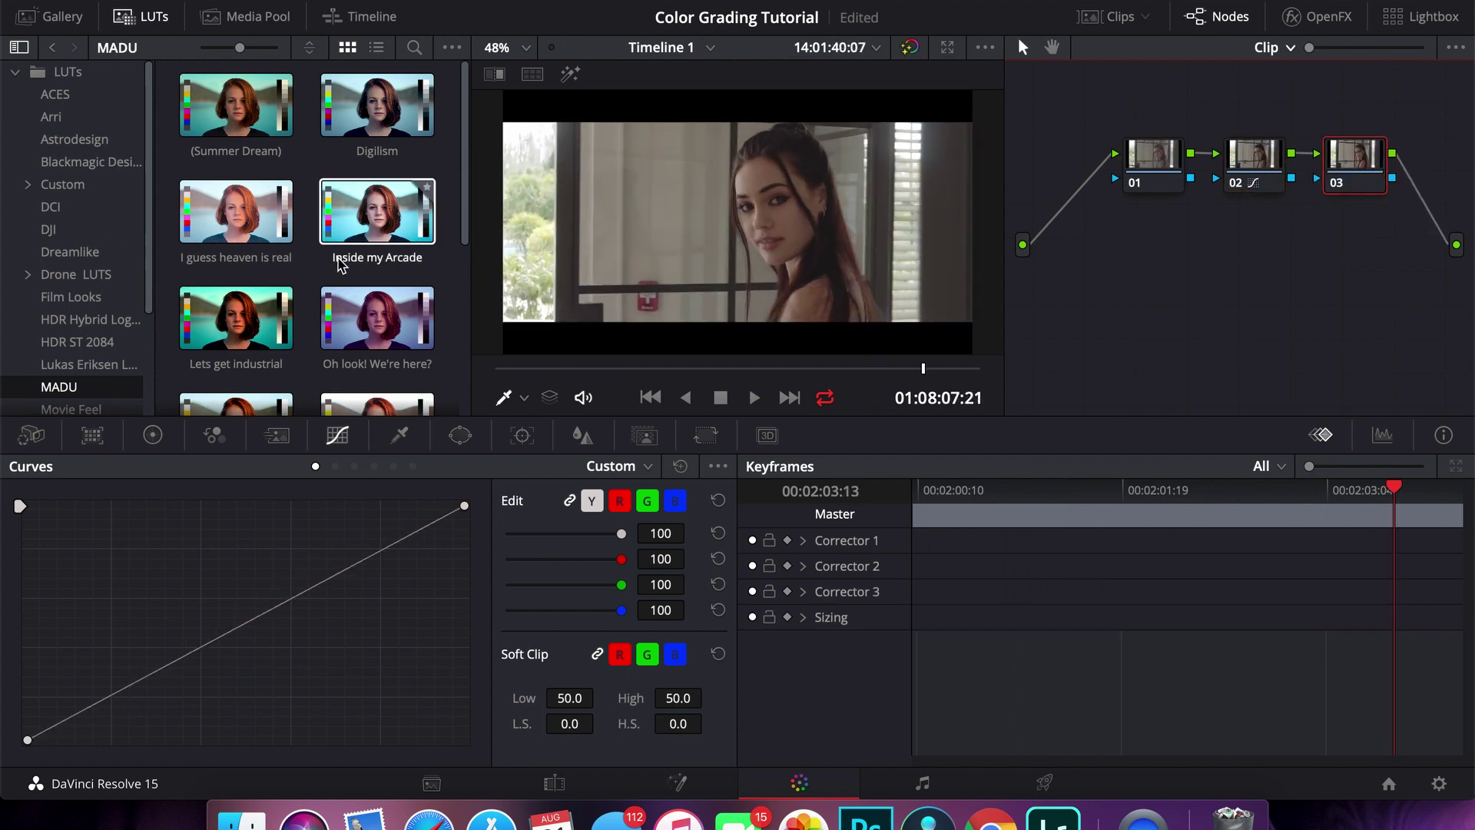
{"action": "scroll", "coordinate": [338, 264], "scroll_direction": "down", "scroll_amount": 5}
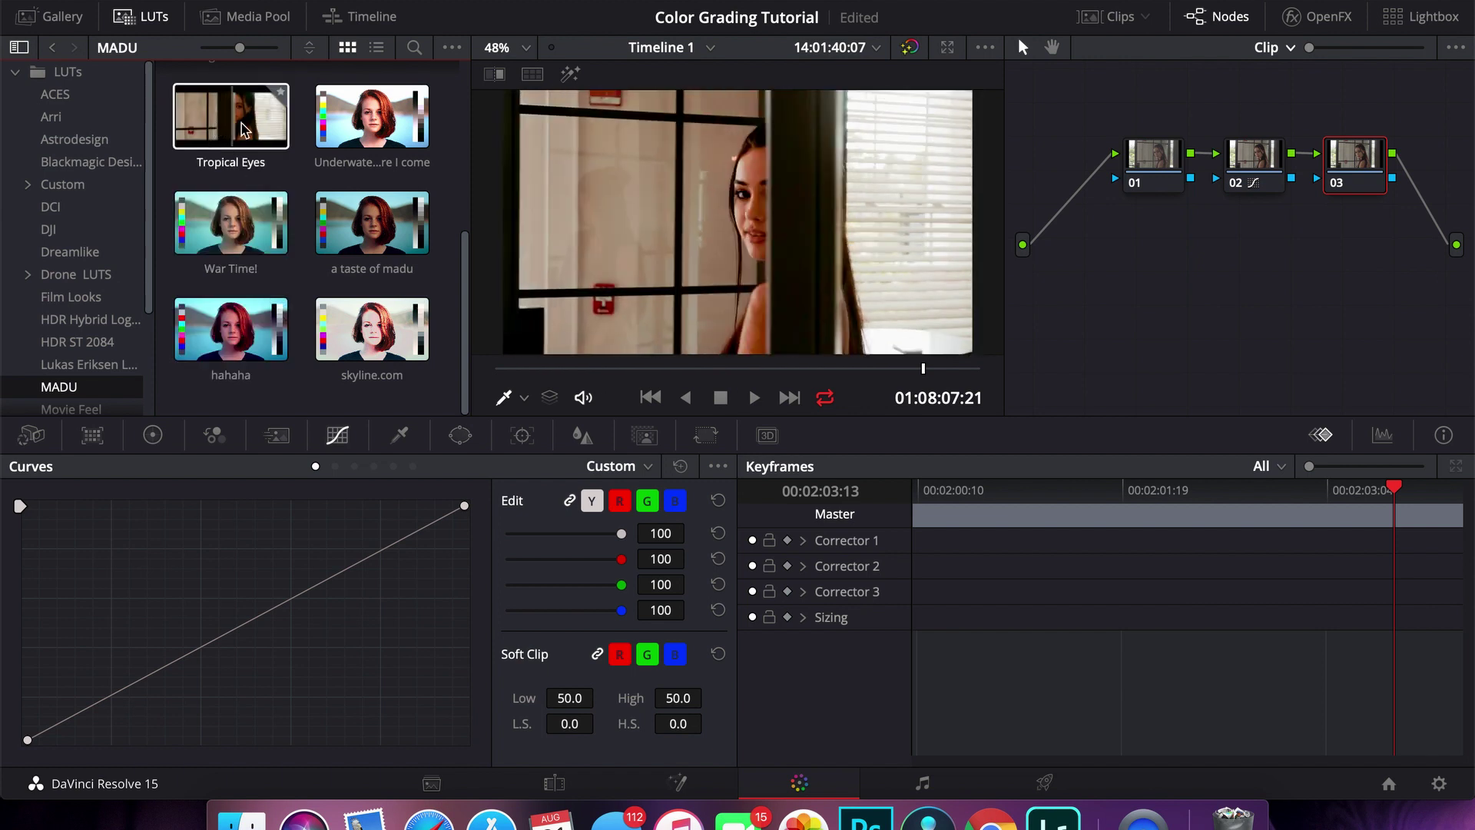
{"action": "scroll", "coordinate": [284, 148], "scroll_direction": "up", "scroll_amount": 1}
{"action": "scroll", "coordinate": [284, 149], "scroll_direction": "up", "scroll_amount": 2}
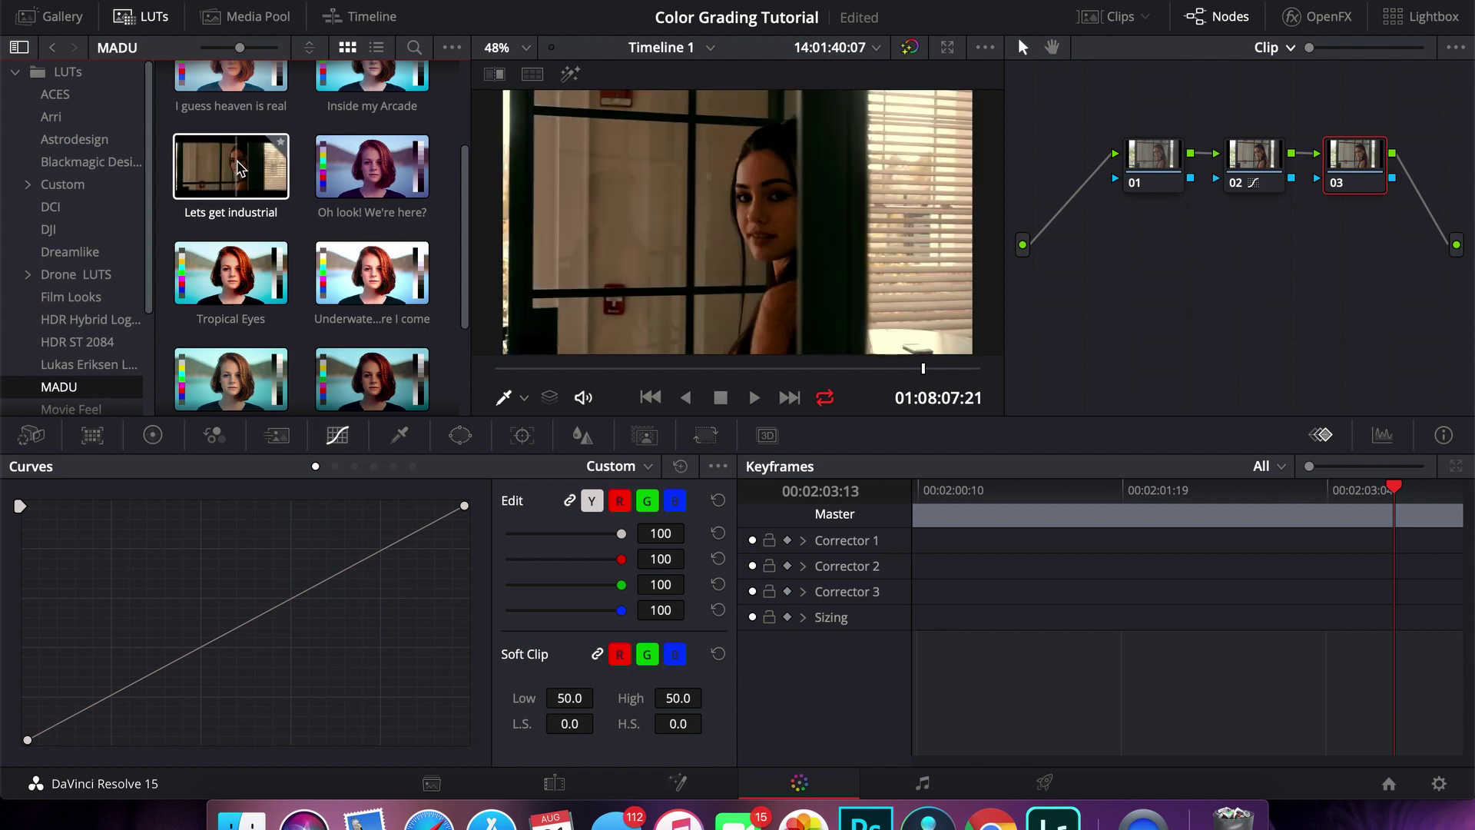
{"action": "scroll", "coordinate": [365, 177], "scroll_direction": "up", "scroll_amount": 2}
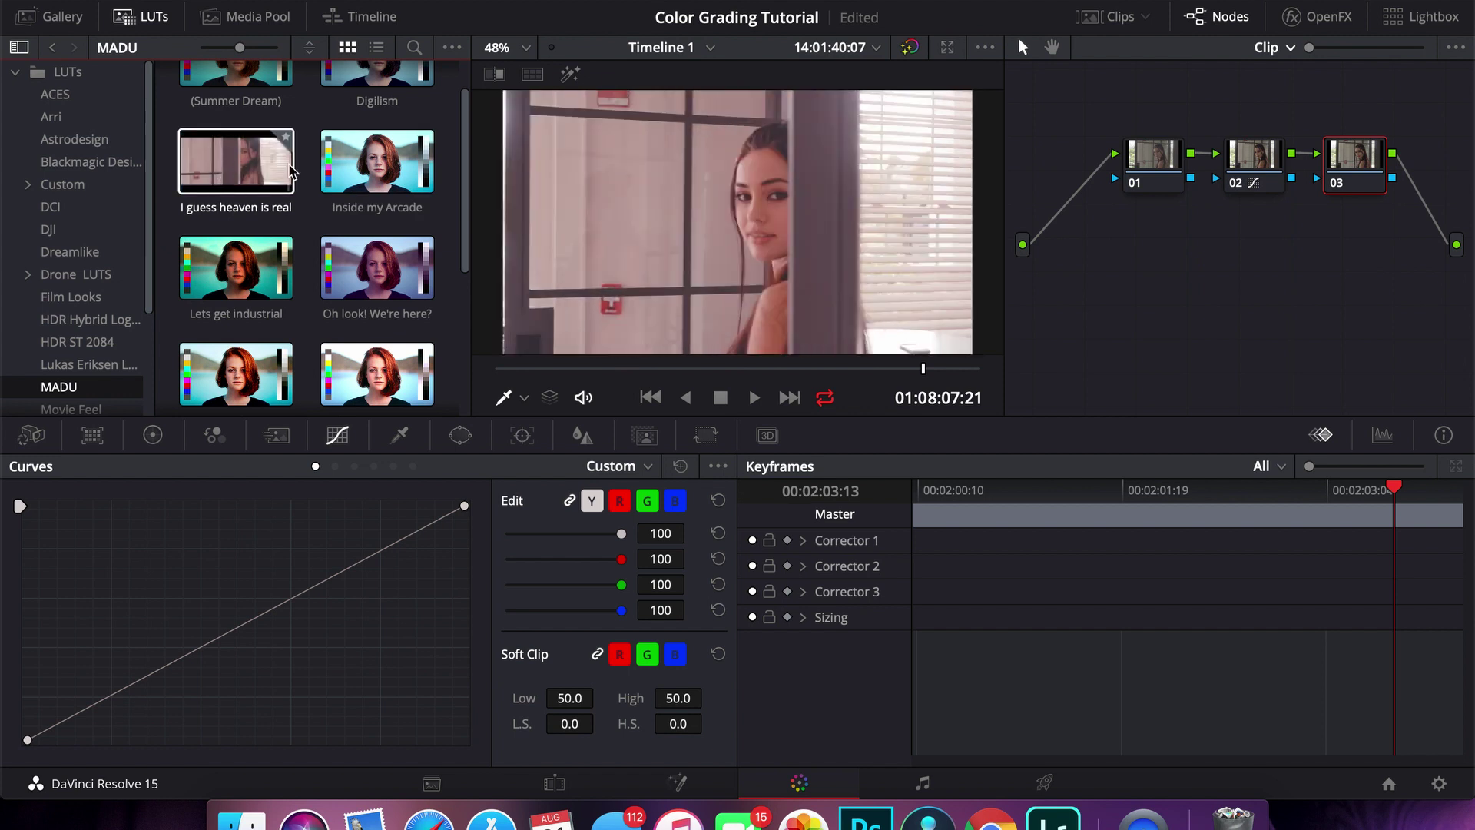
{"action": "scroll", "coordinate": [260, 161], "scroll_direction": "up", "scroll_amount": 1}
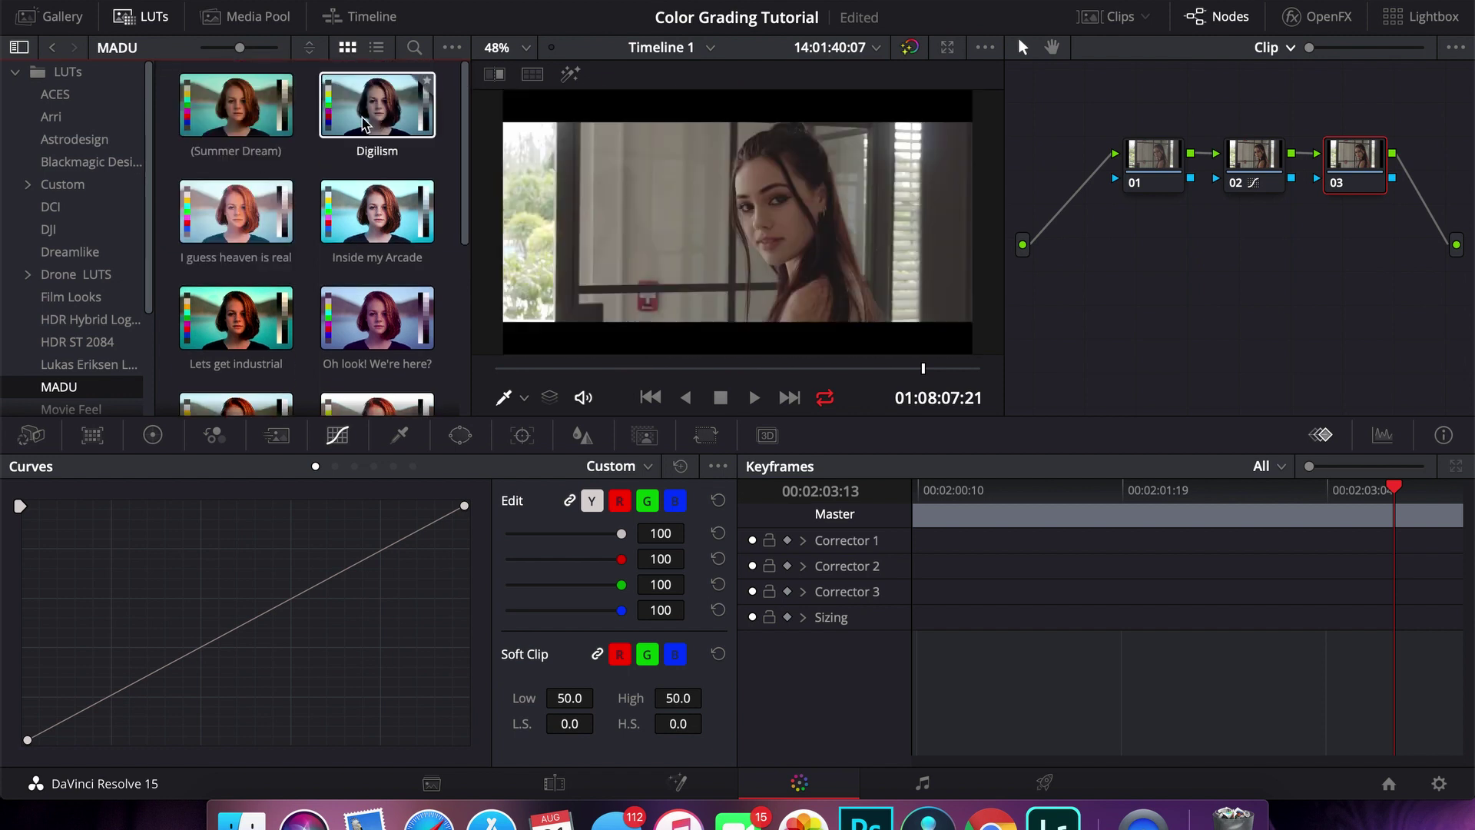
{"action": "scroll", "coordinate": [238, 307], "scroll_direction": "down", "scroll_amount": 1}
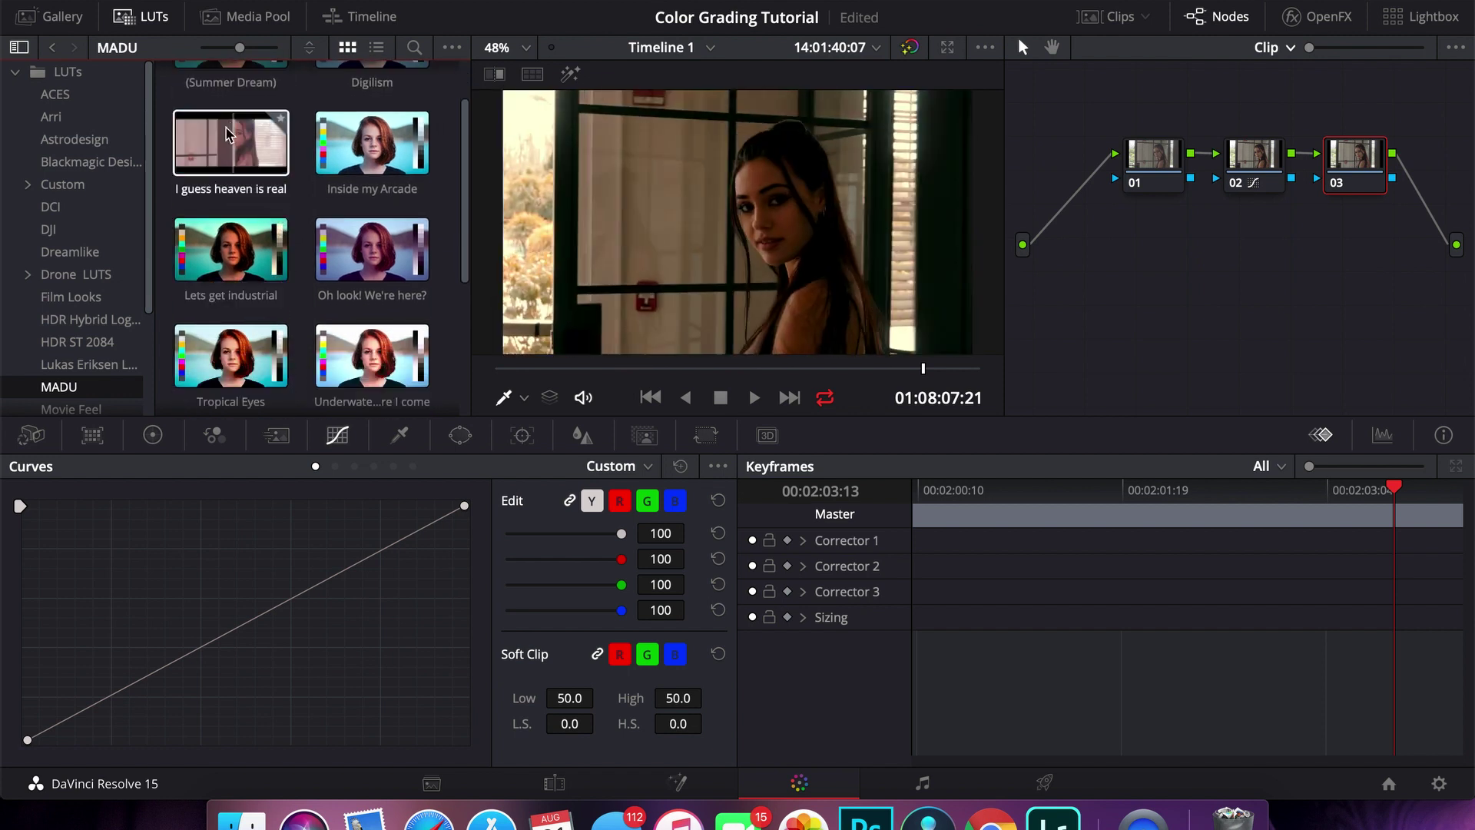
{"action": "scroll", "coordinate": [213, 276], "scroll_direction": "down", "scroll_amount": 3}
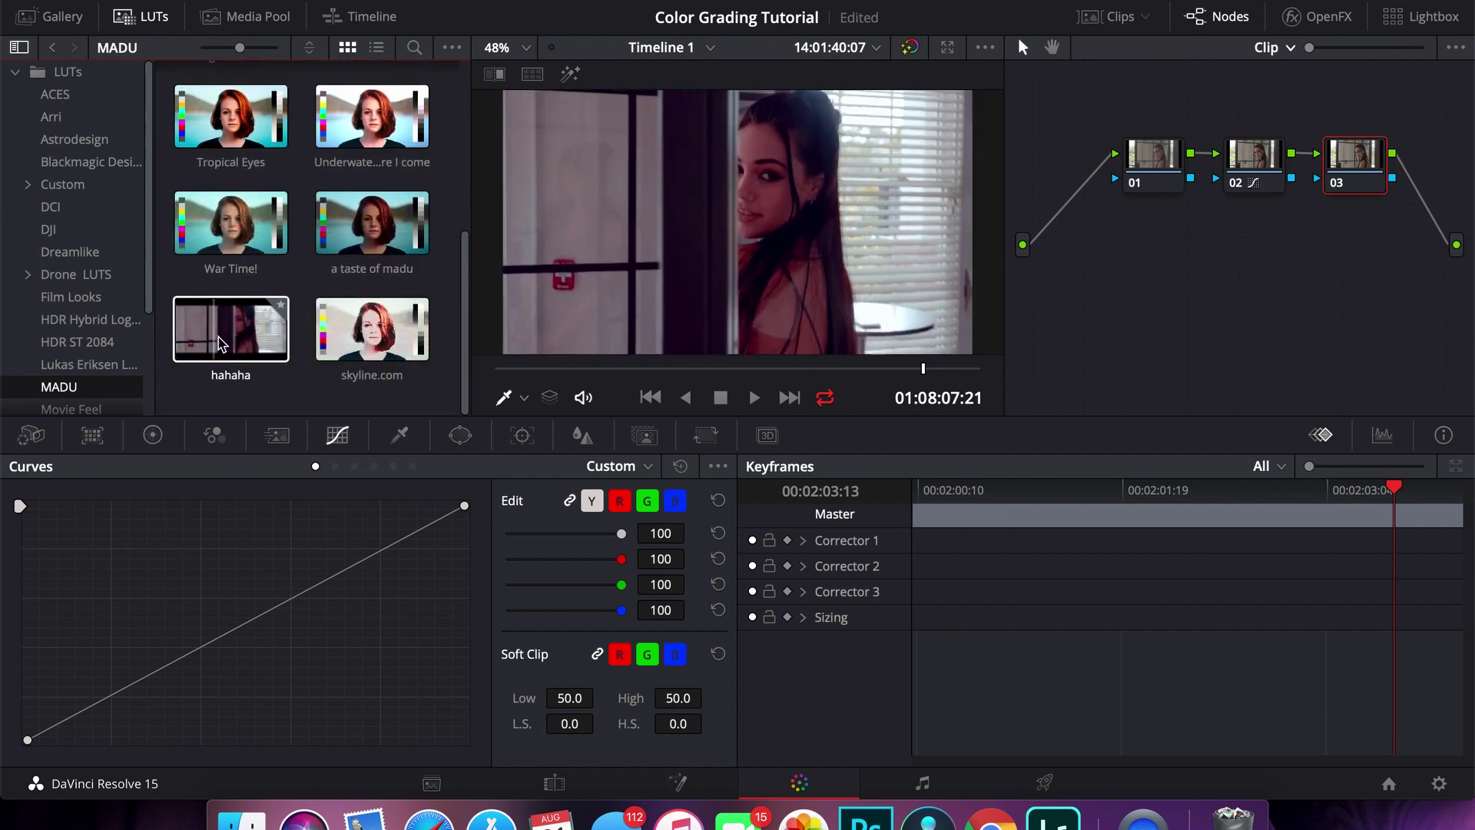
{"action": "left_click_drag", "start_coordinate": [235, 350], "coordinate": [1373, 192]}
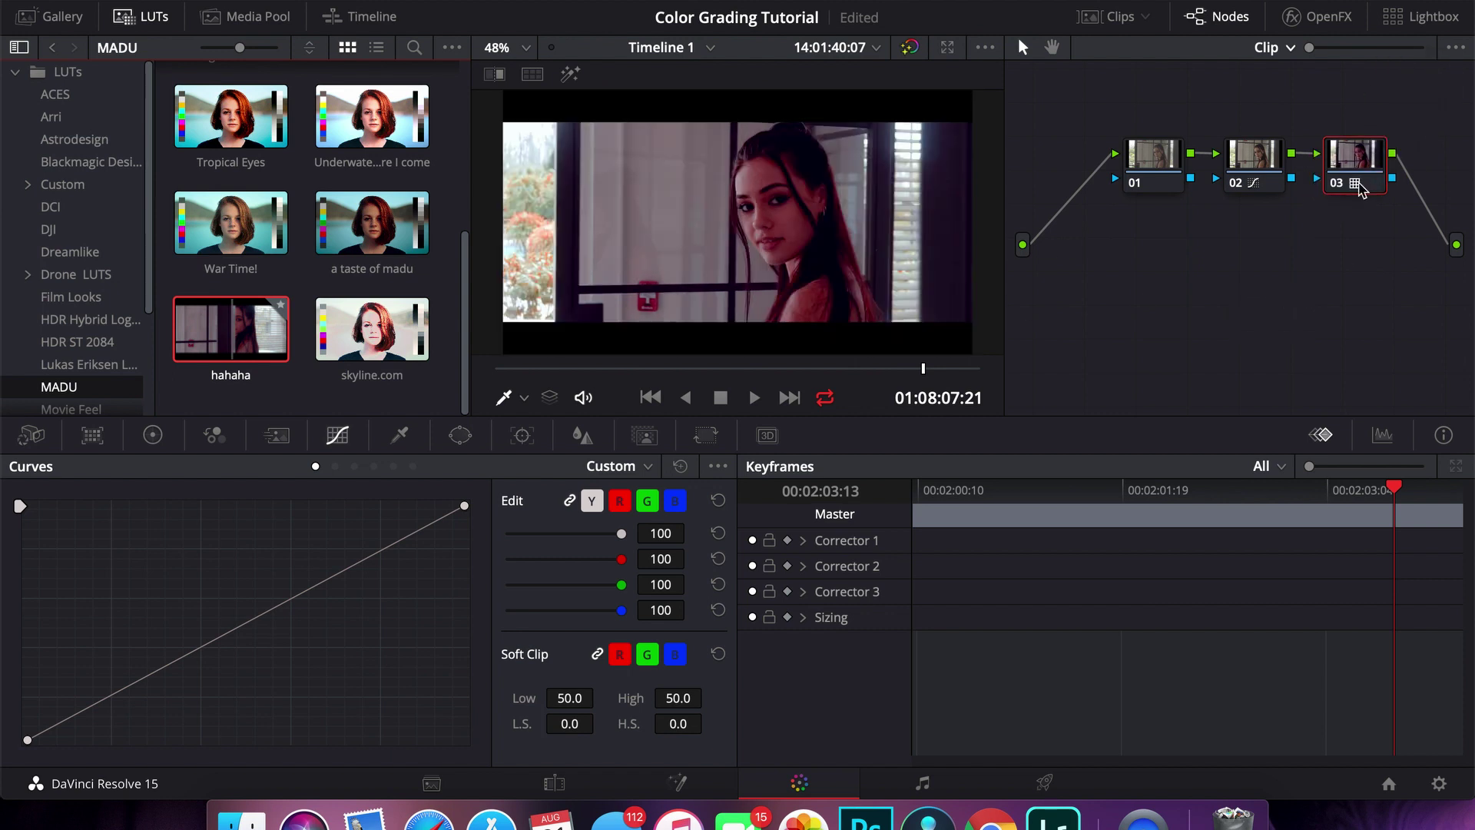
Lower node 03's Key Output Gain to 0.418, then add node 04
{"action": "left_click", "coordinate": [646, 437]}
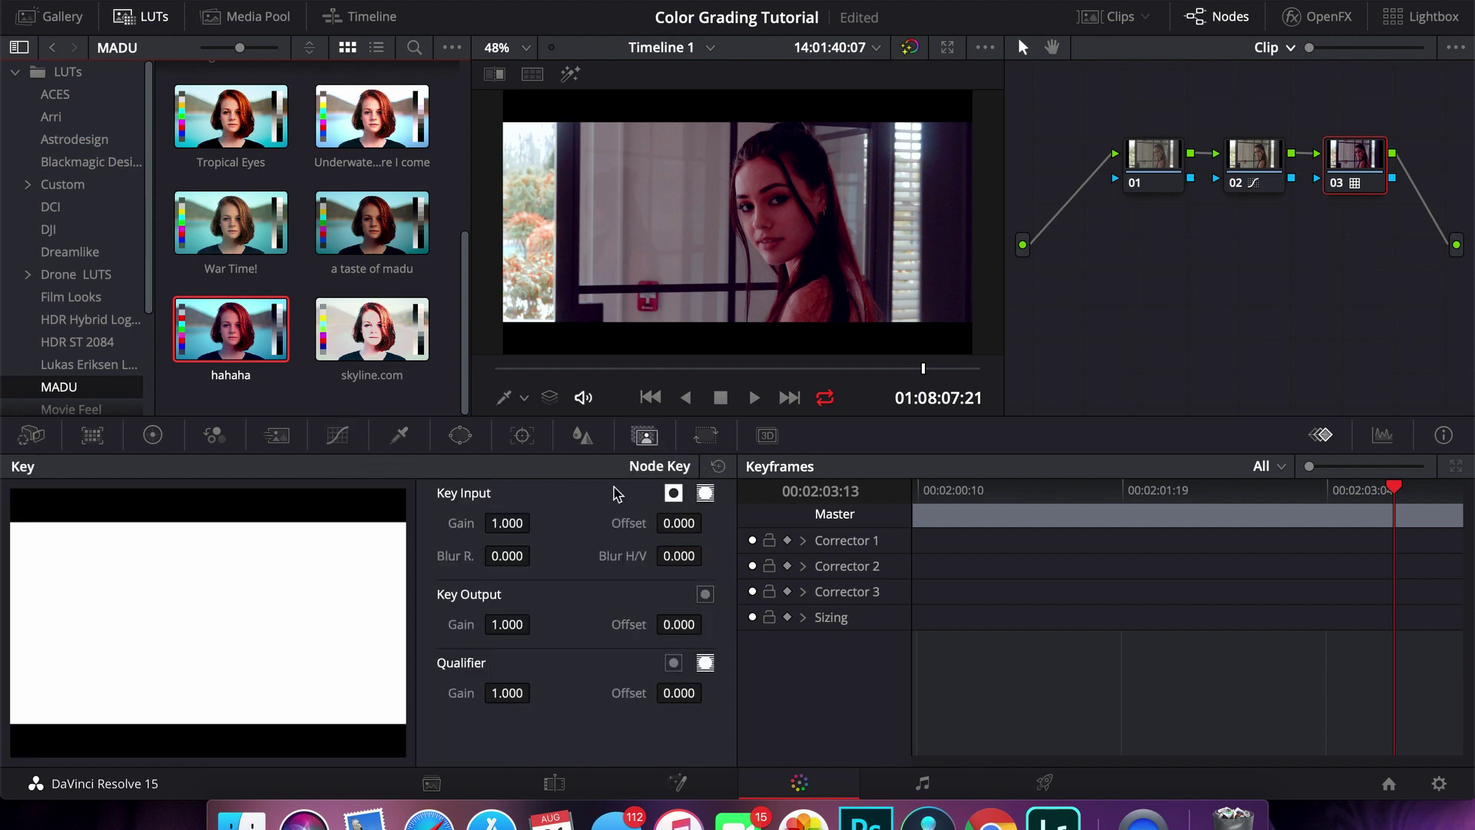
{"action": "mouse_move", "coordinate": [508, 624]}
{"action": "left_mouse_down"}
{"action": "mouse_move", "coordinate": [484, 624]}
{"action": "mouse_move", "coordinate": [503, 624]}
{"action": "left_mouse_up"}
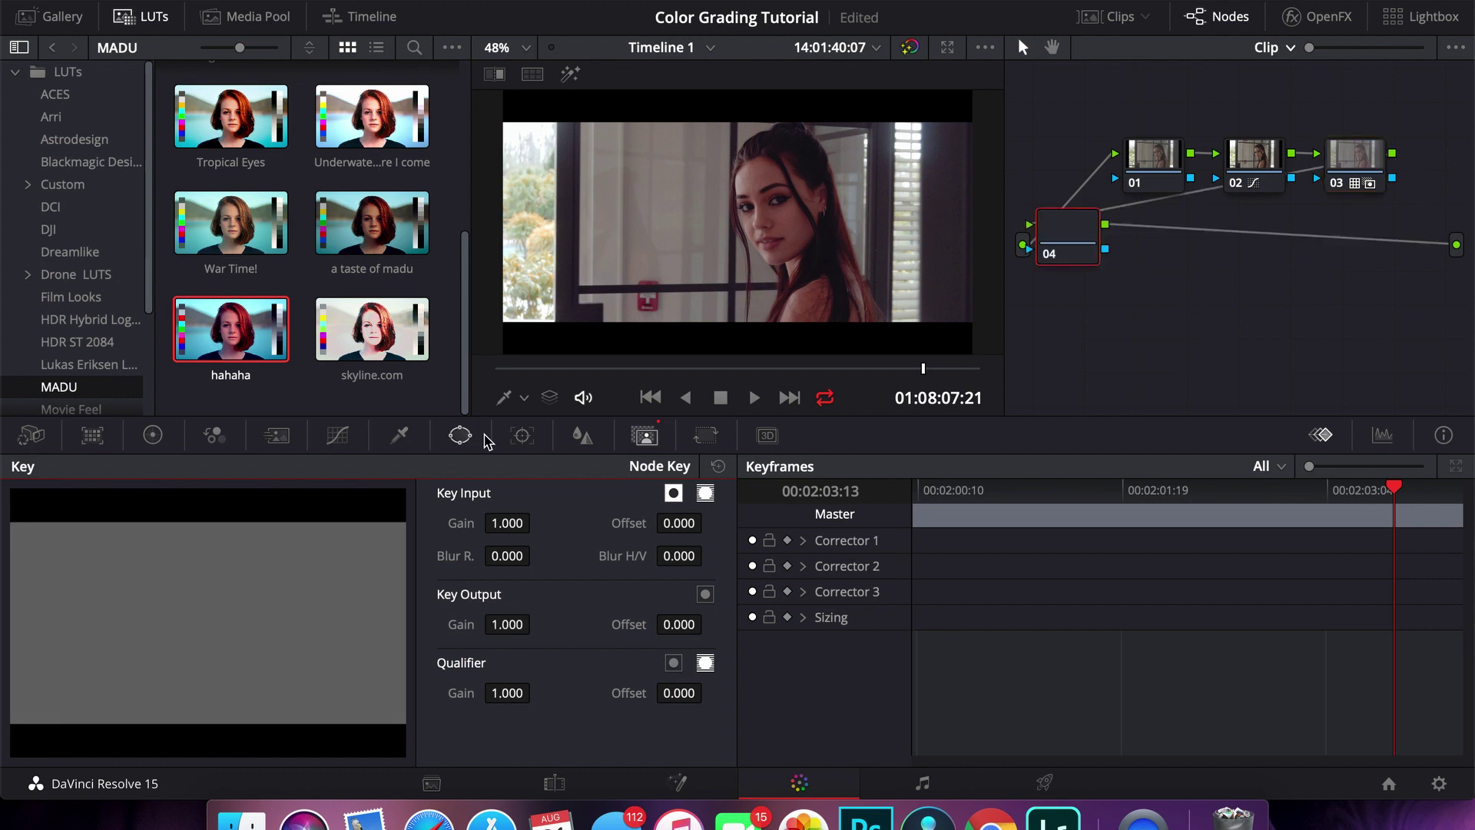
{"action": "key", "text": "alt+o"}
Bypass and restore nodes 03 and 02 to compare the grade, then reposition node 04
{"action": "left_click", "coordinate": [153, 435]}
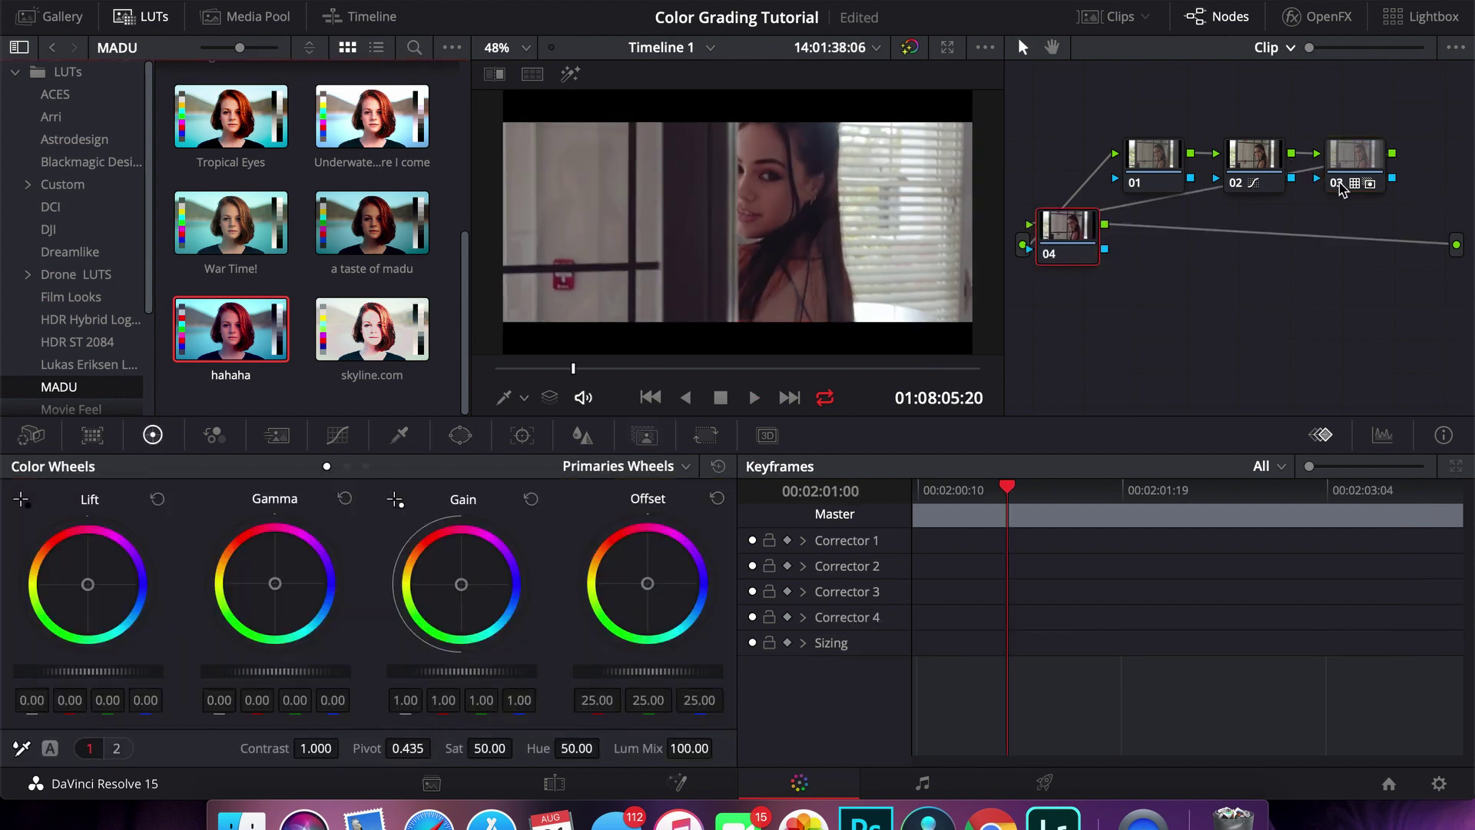
{"action": "left_click", "coordinate": [1337, 184]}
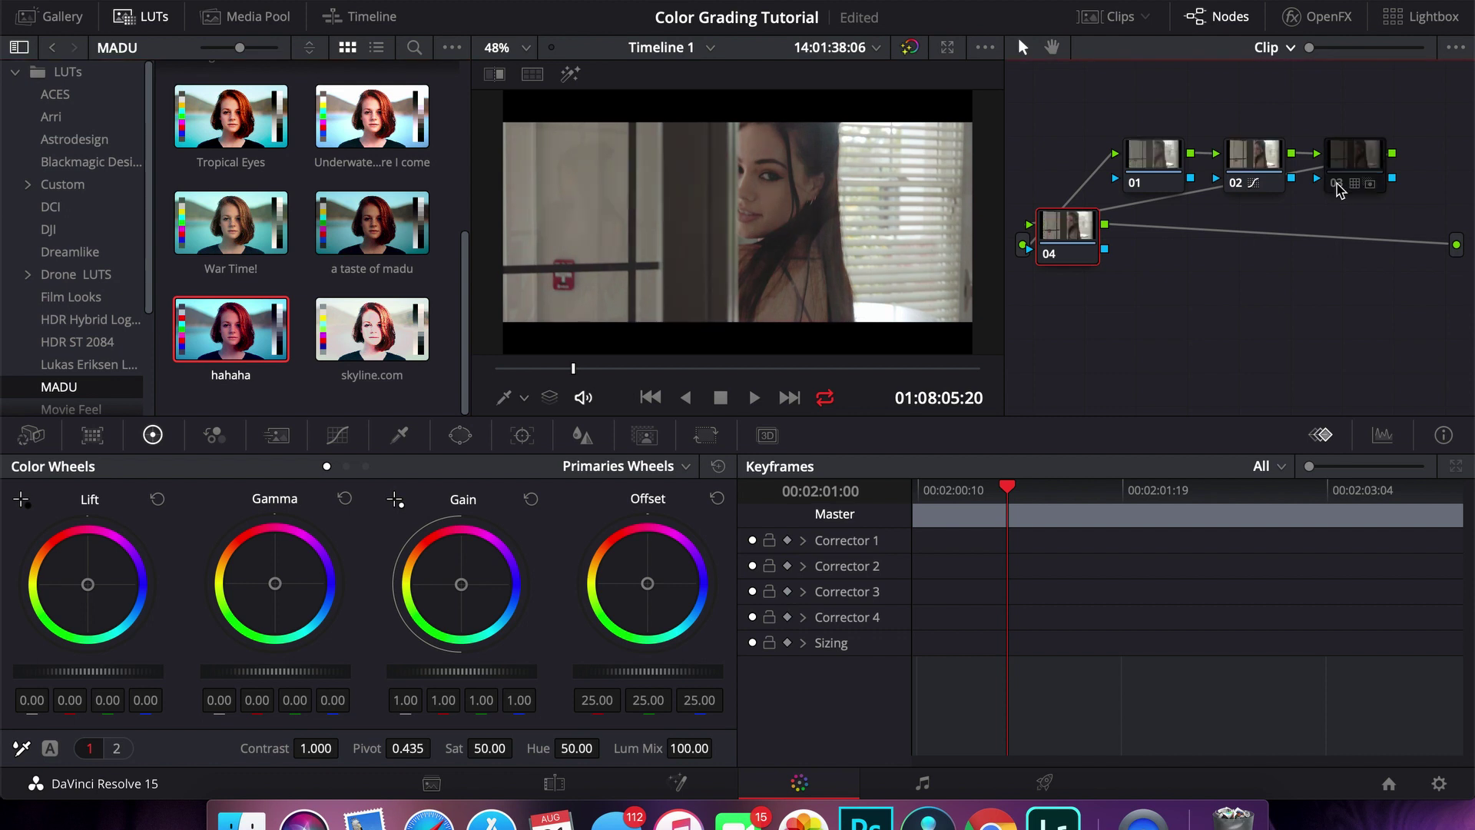
{"action": "left_click", "coordinate": [1237, 185]}
{"action": "left_click", "coordinate": [1237, 185]}
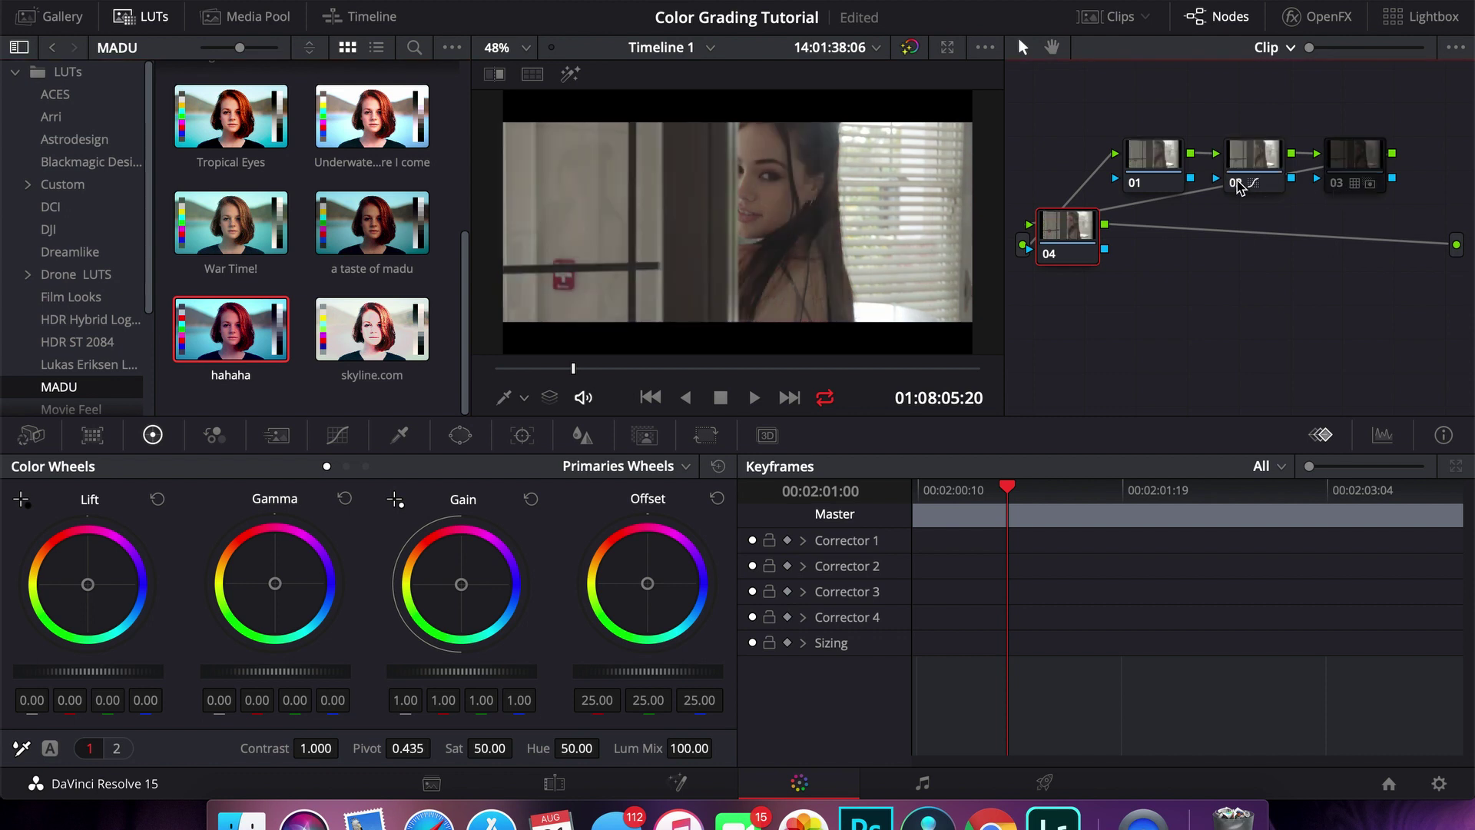
{"action": "left_click", "coordinate": [1338, 191]}
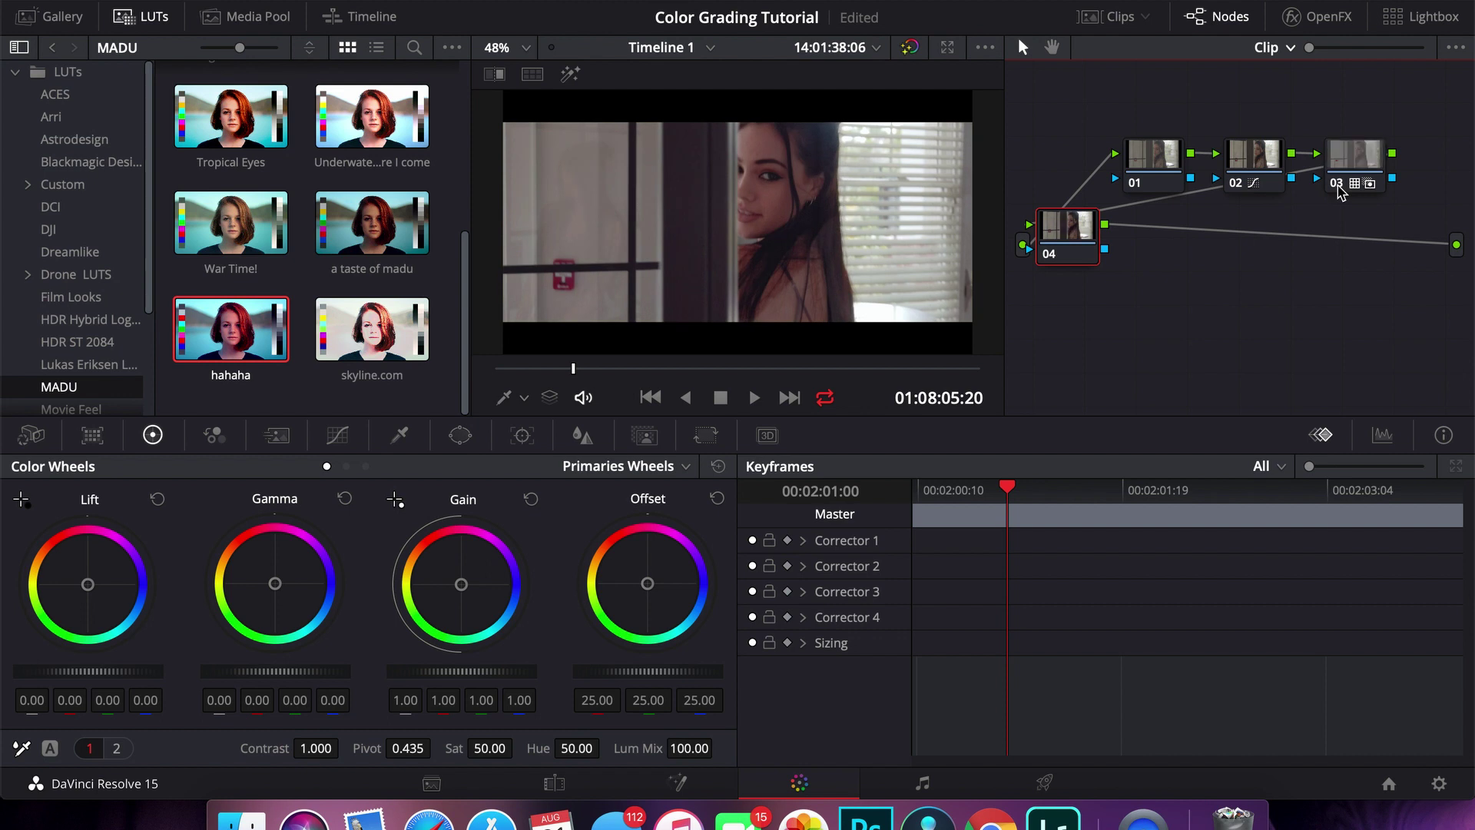
{"action": "left_click_drag", "start_coordinate": [1090, 245], "coordinate": [1176, 244]}
On node 04's log wheels, set shadows -0.07, highlights -0.09, midtones 0.08/-0.01/-0.09
{"action": "left_click", "coordinate": [366, 467]}
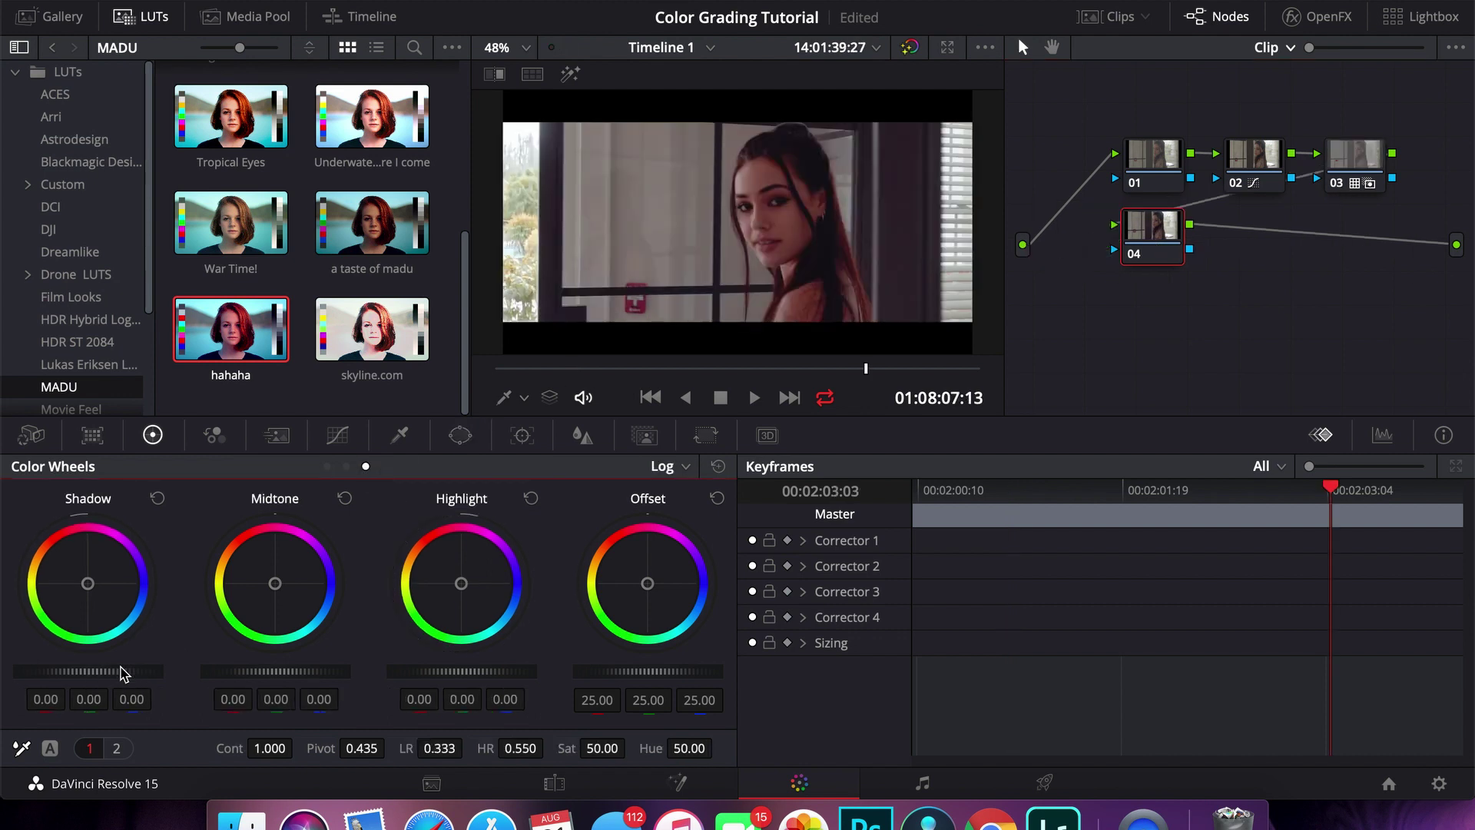
{"action": "left_click_drag", "start_coordinate": [87, 671], "coordinate": [74, 670]}
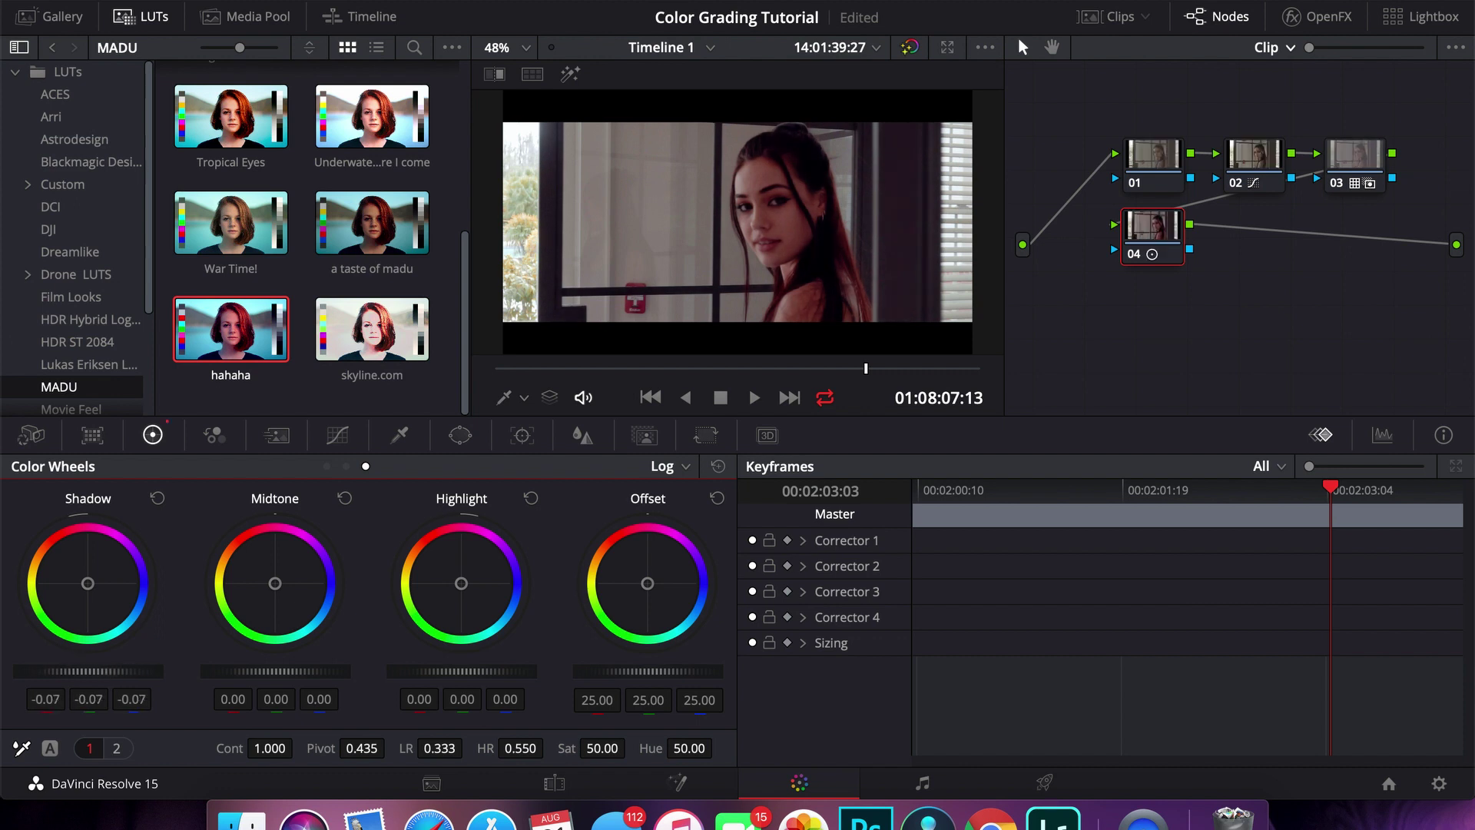
{"action": "mouse_move", "coordinate": [275, 670]}
{"action": "left_mouse_down"}
{"action": "mouse_move", "coordinate": [292, 671]}
{"action": "mouse_move", "coordinate": [253, 671]}
{"action": "left_mouse_up"}
{"action": "mouse_move", "coordinate": [487, 672]}
{"action": "left_mouse_down"}
{"action": "mouse_move", "coordinate": [456, 672]}
{"action": "mouse_move", "coordinate": [472, 671]}
{"action": "left_mouse_up"}
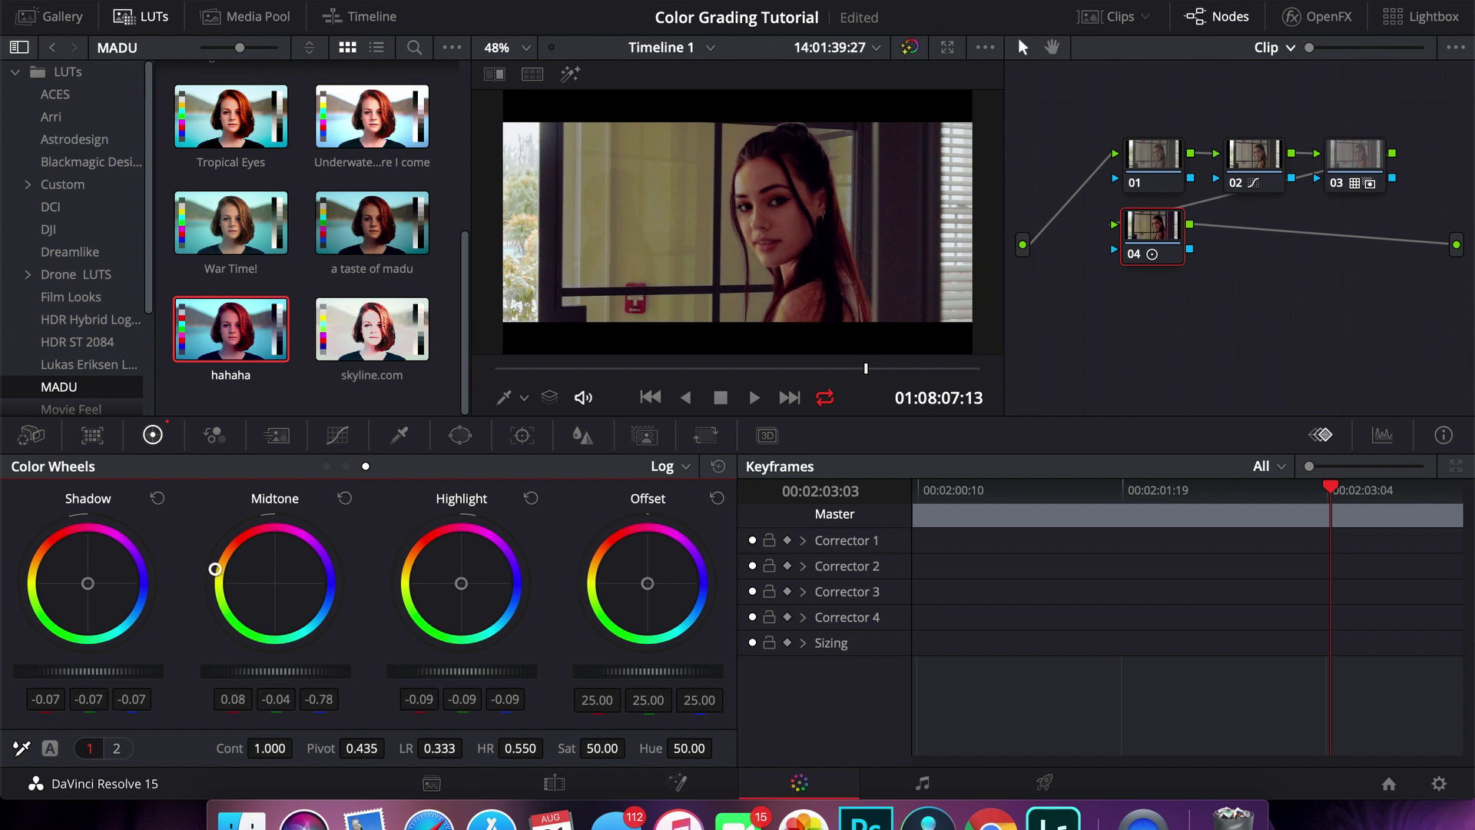
{"action": "left_click", "coordinate": [345, 499]}
{"action": "left_click_drag", "start_coordinate": [274, 584], "coordinate": [257, 565]}
{"action": "key", "text": "space"}
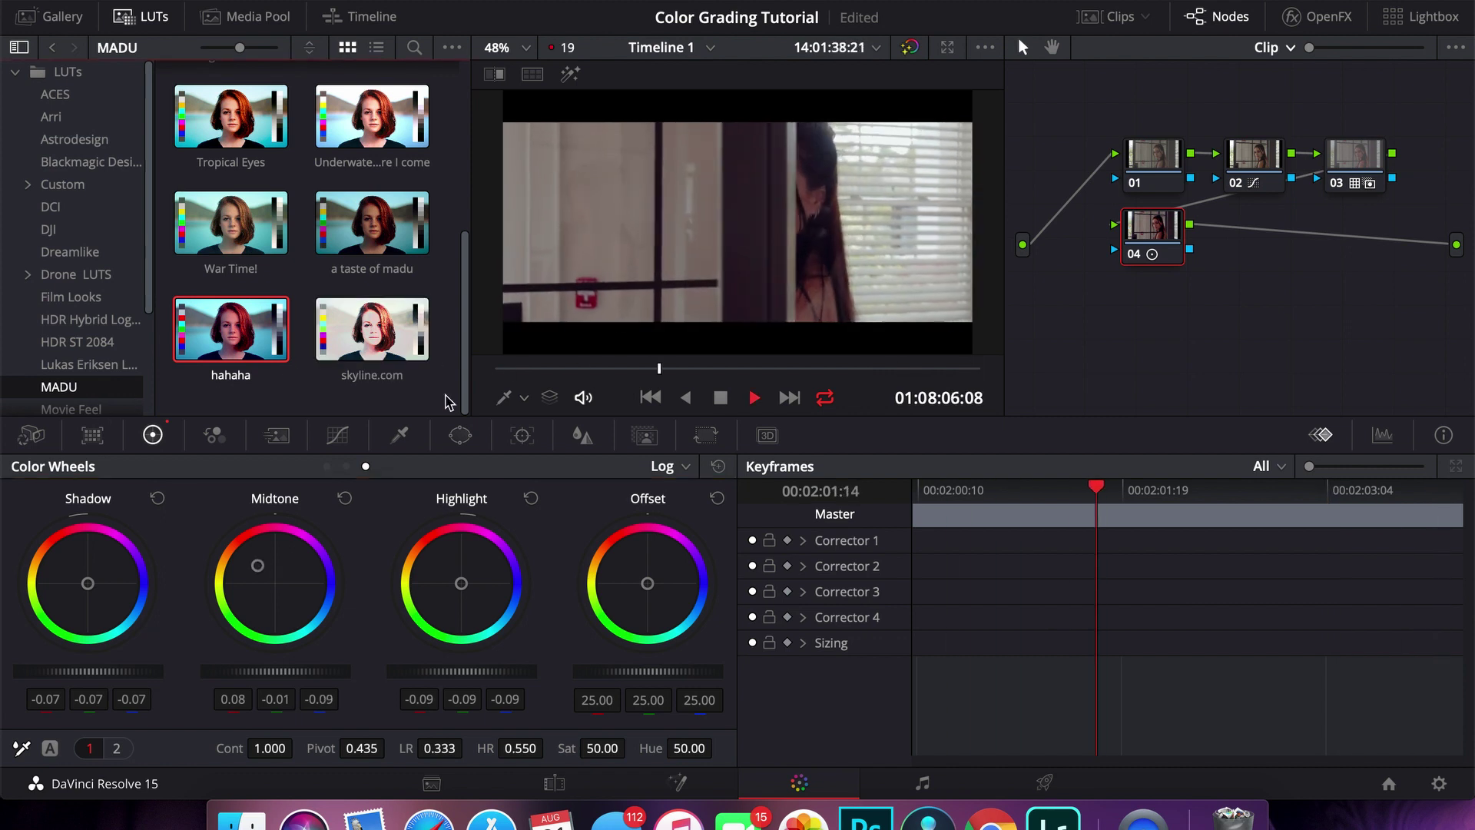
Add serial node 05 and lower its primaries lift and gamma to about -0.02
{"action": "key", "text": "space"}
{"action": "key", "text": "alt+s"}
{"action": "left_click", "coordinate": [335, 469]}
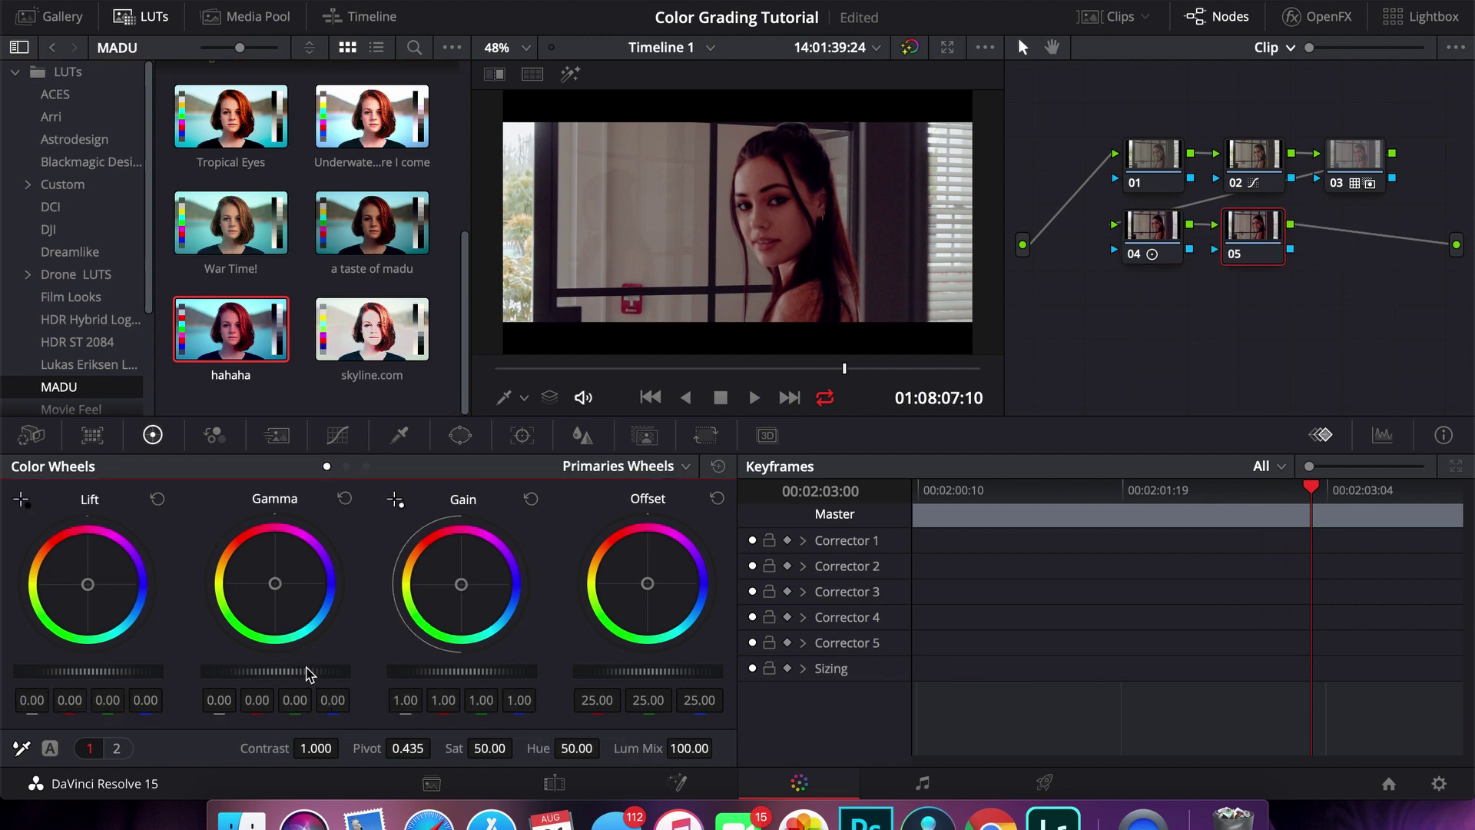
{"action": "left_click_drag", "start_coordinate": [275, 671], "coordinate": [265, 671]}
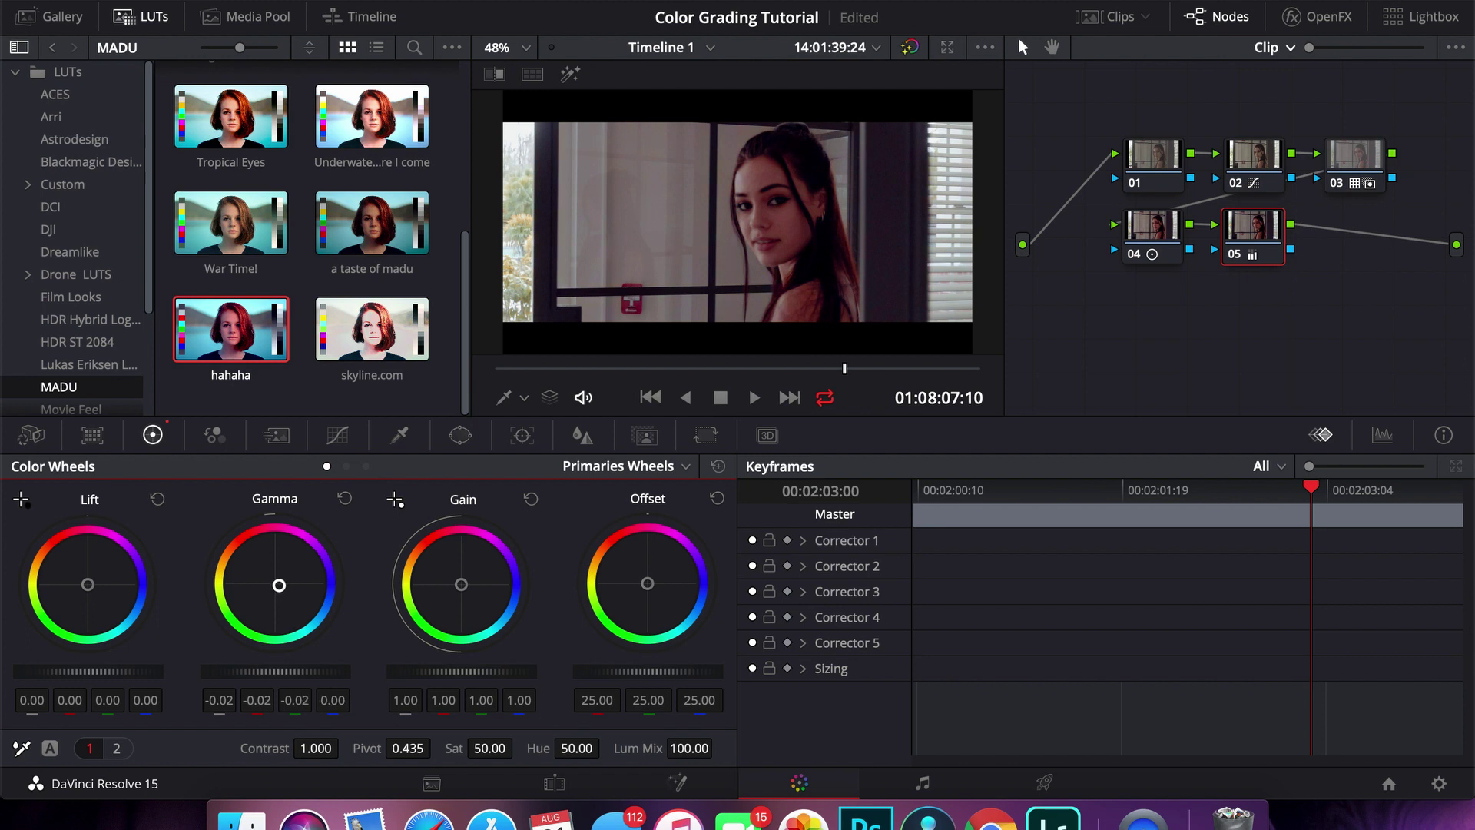
Play the clip from the start to review the finished grade
{"action": "key", "text": "space"}
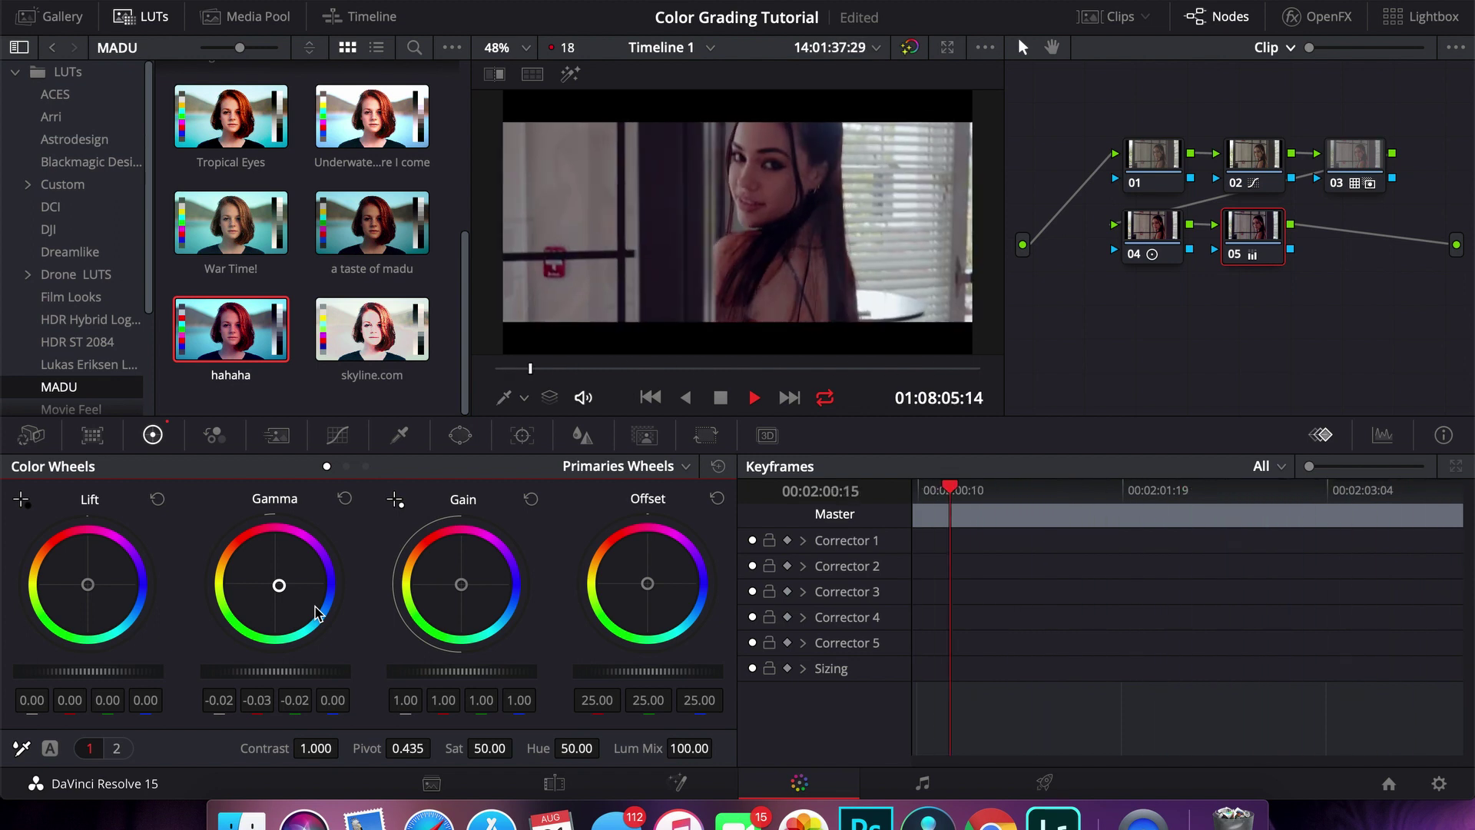
{"action": "key", "text": "space"}
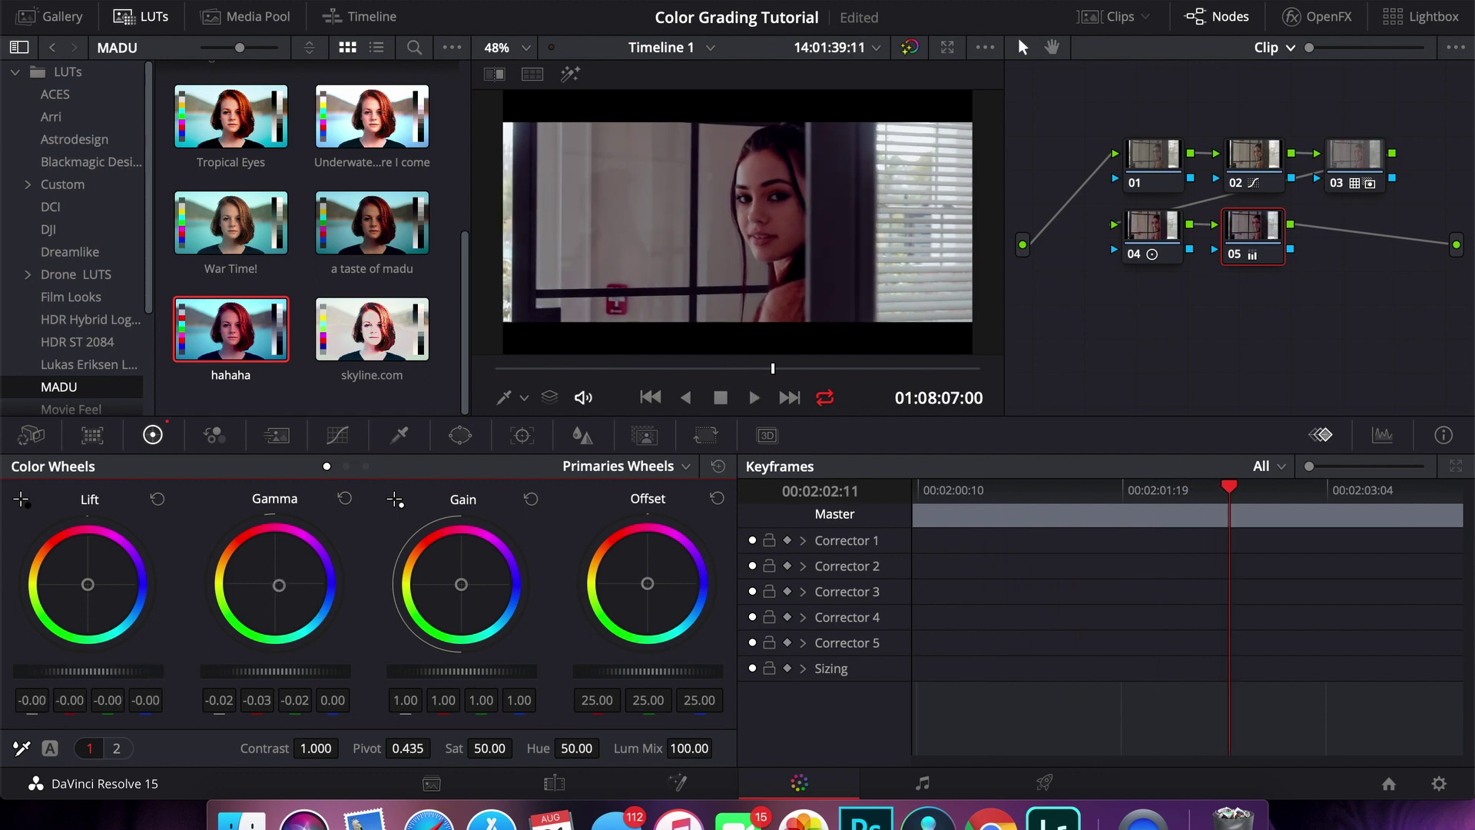
{"action": "key", "text": "Home"}
{"action": "left_click_drag", "start_coordinate": [686, 367], "coordinate": [774, 366]}
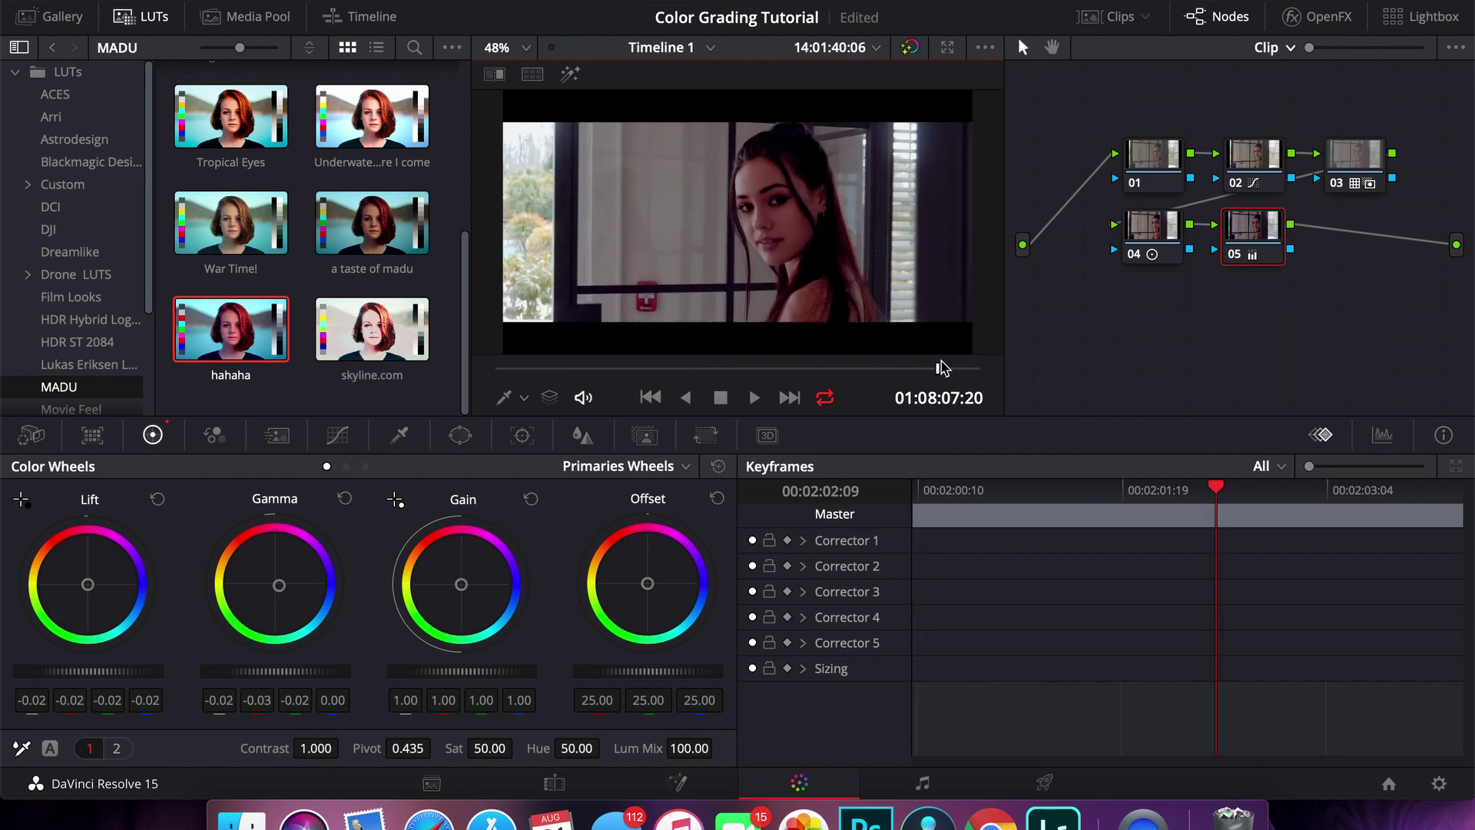
{"action": "key", "text": "Home"}
{"action": "key", "text": "space"}
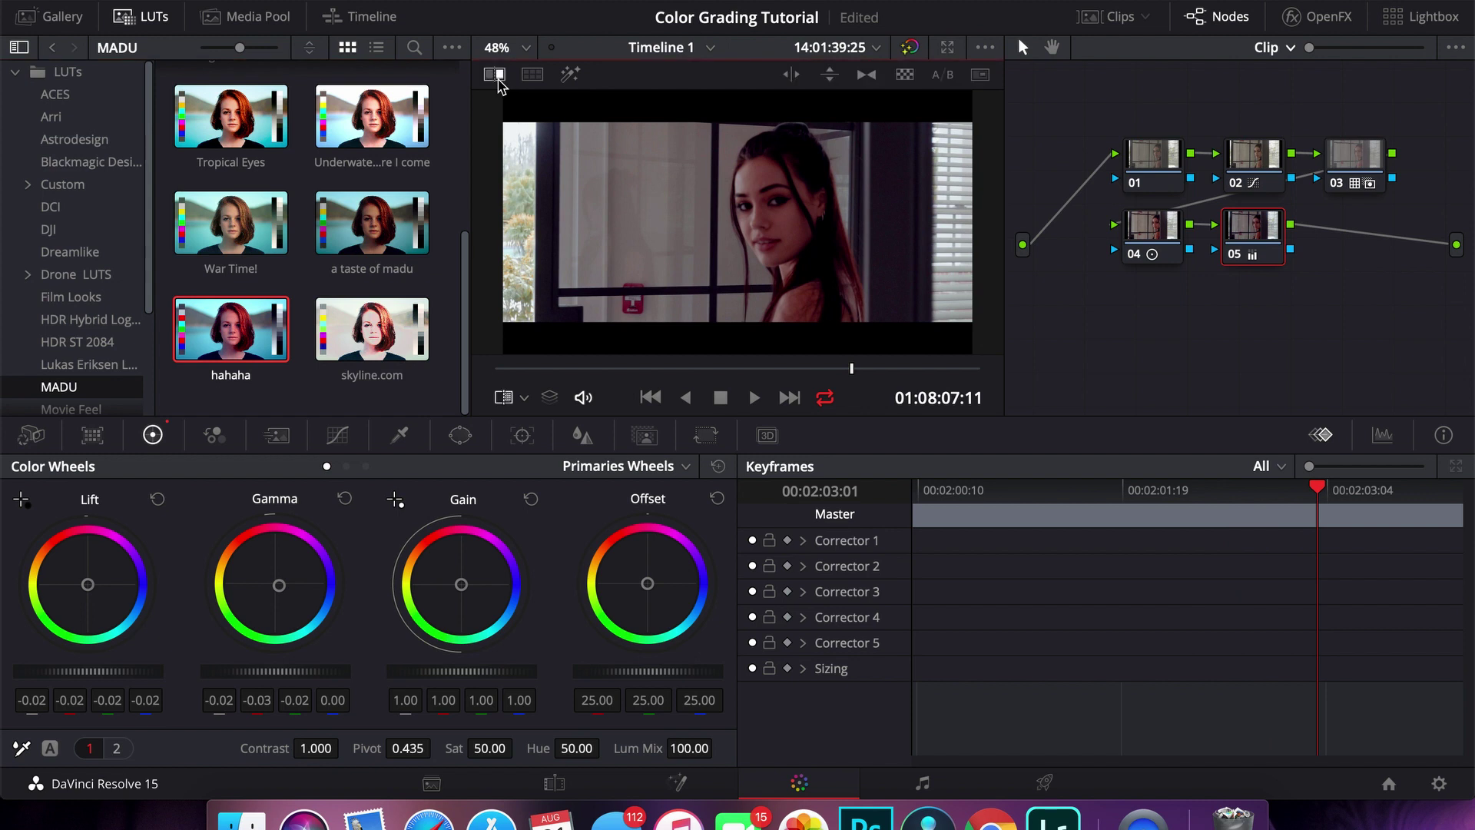
Compare the grade against the original in split screen, then return to the single graded frame
{"action": "left_click", "coordinate": [541, 78]}
{"action": "left_click", "coordinate": [901, 80]}
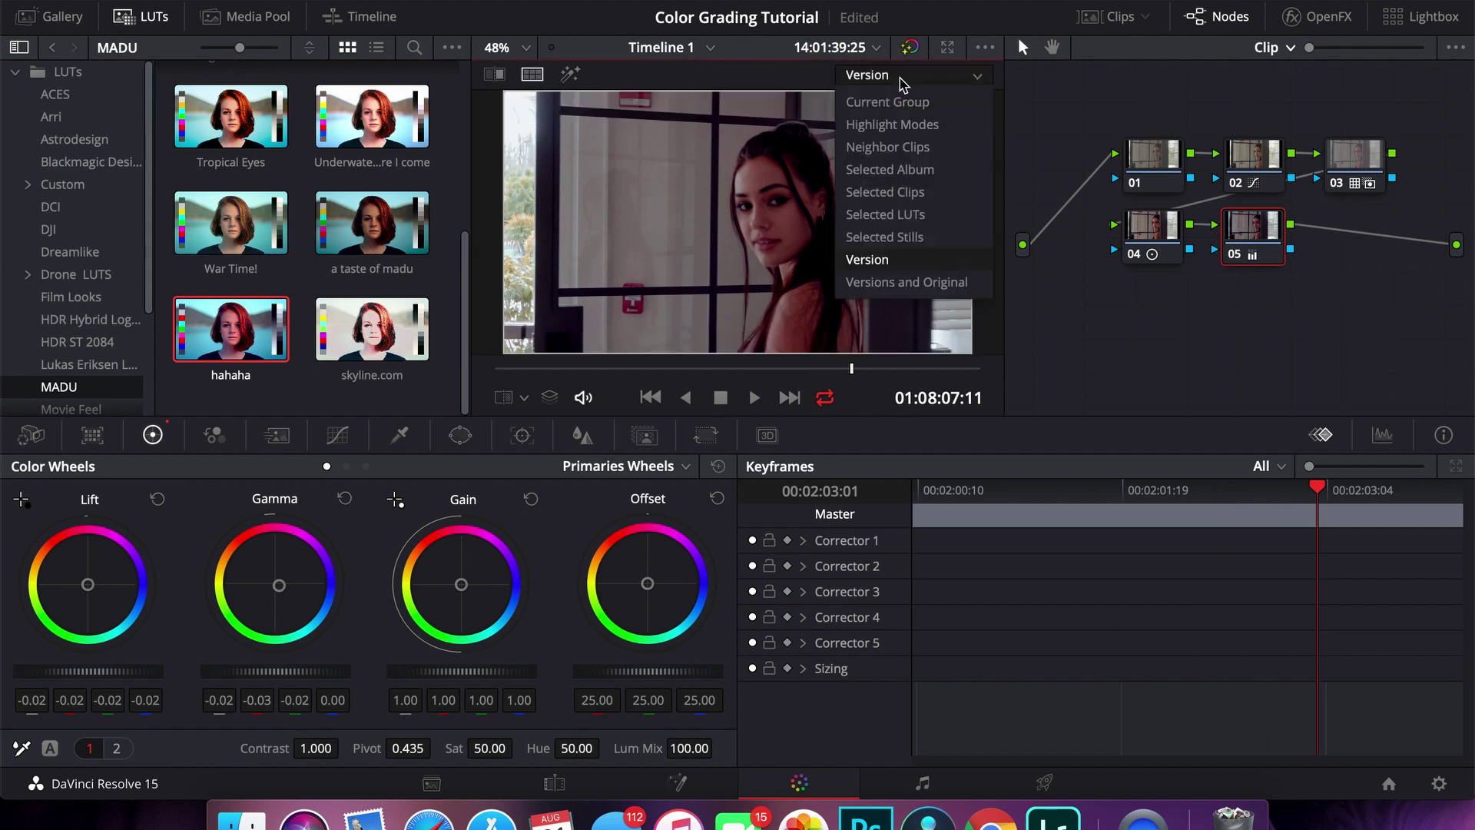
{"action": "left_click", "coordinate": [919, 284]}
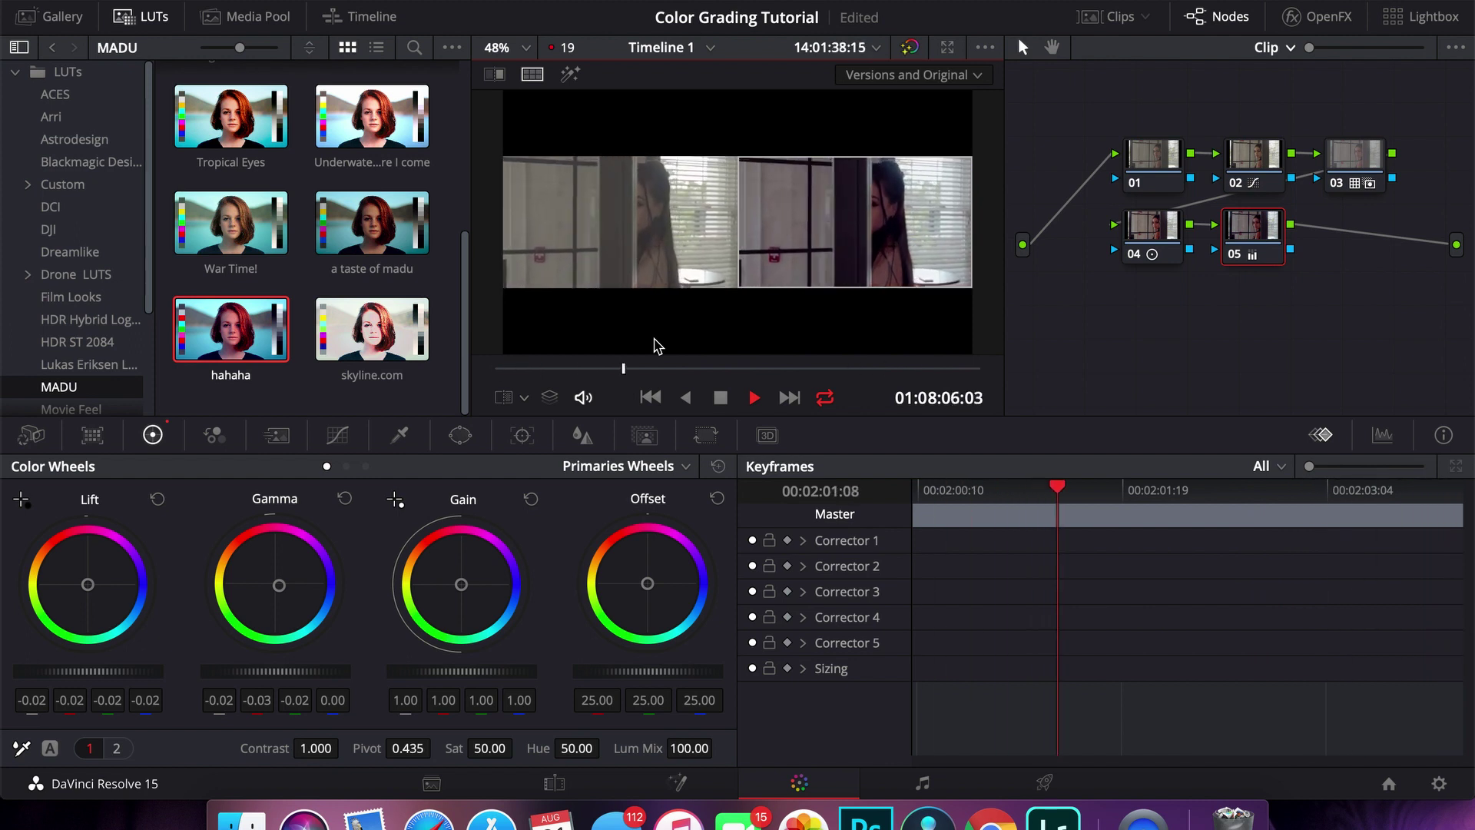
{"action": "key", "text": "space"}
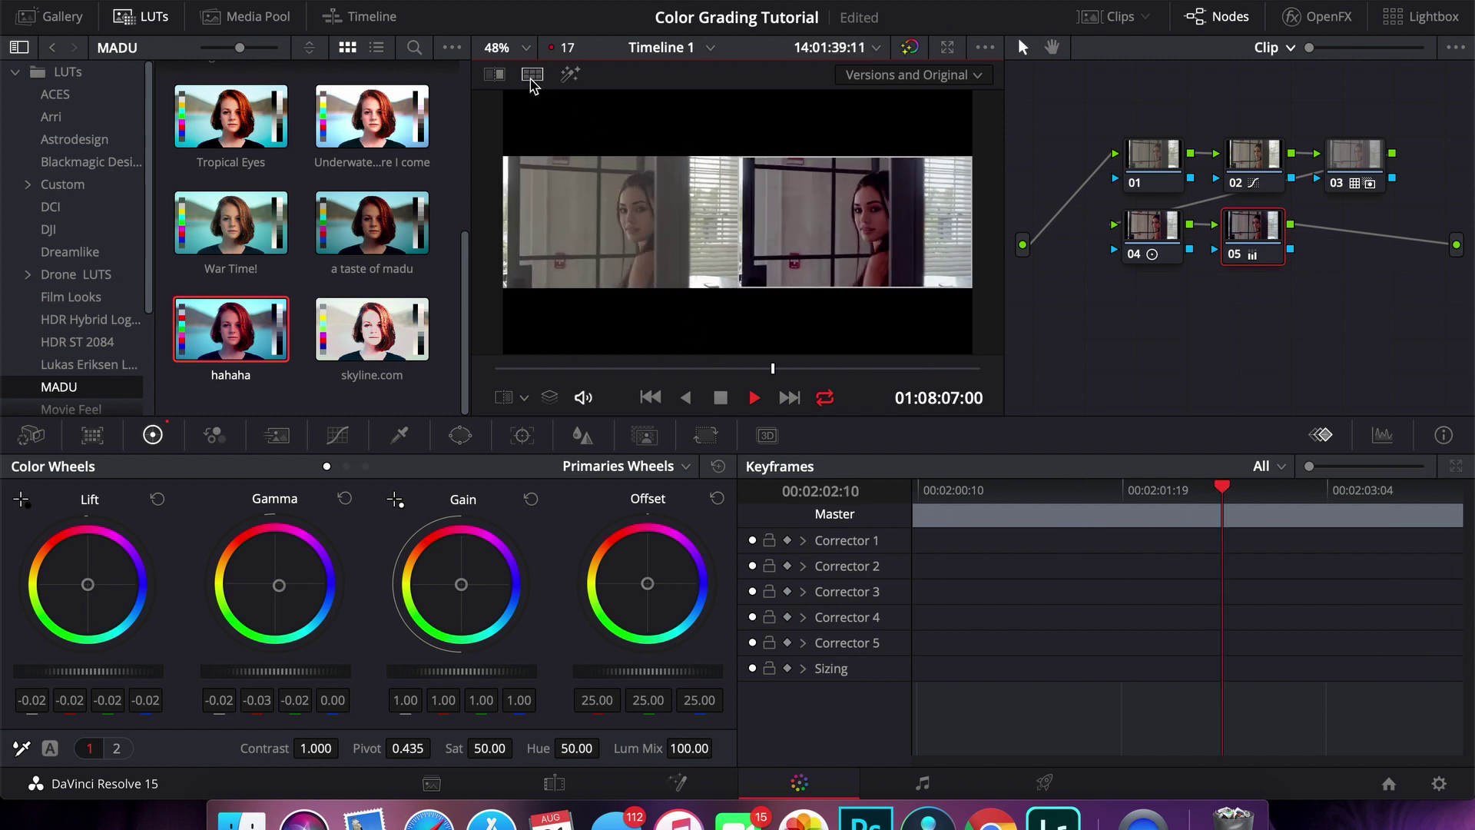
{"action": "left_click", "coordinate": [888, 76]}
{"action": "left_click", "coordinate": [887, 102]}
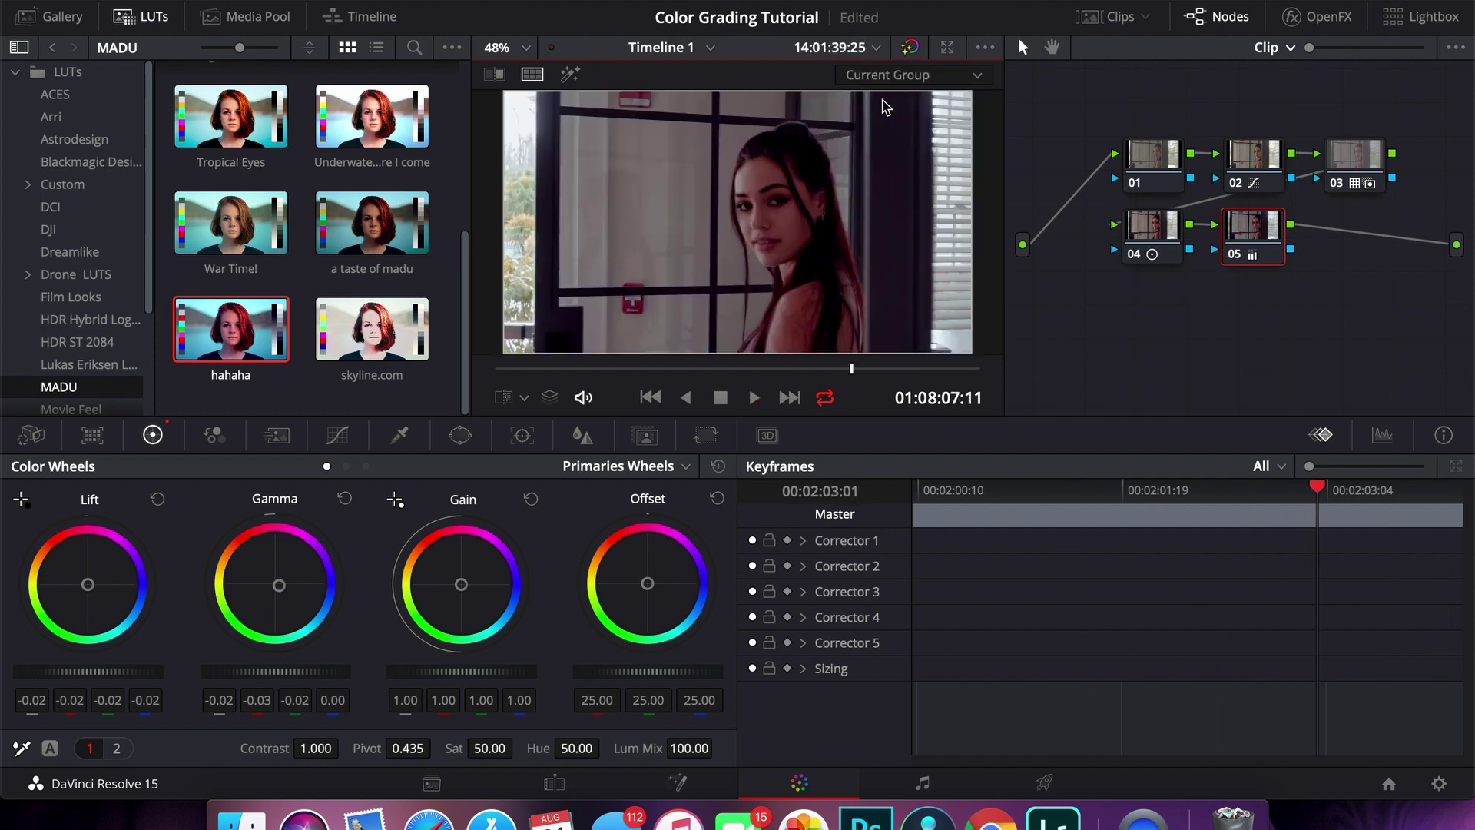
Switch grading to underwater clip 22 from the clip strip and stop playback
{"action": "left_click", "coordinate": [1103, 19]}
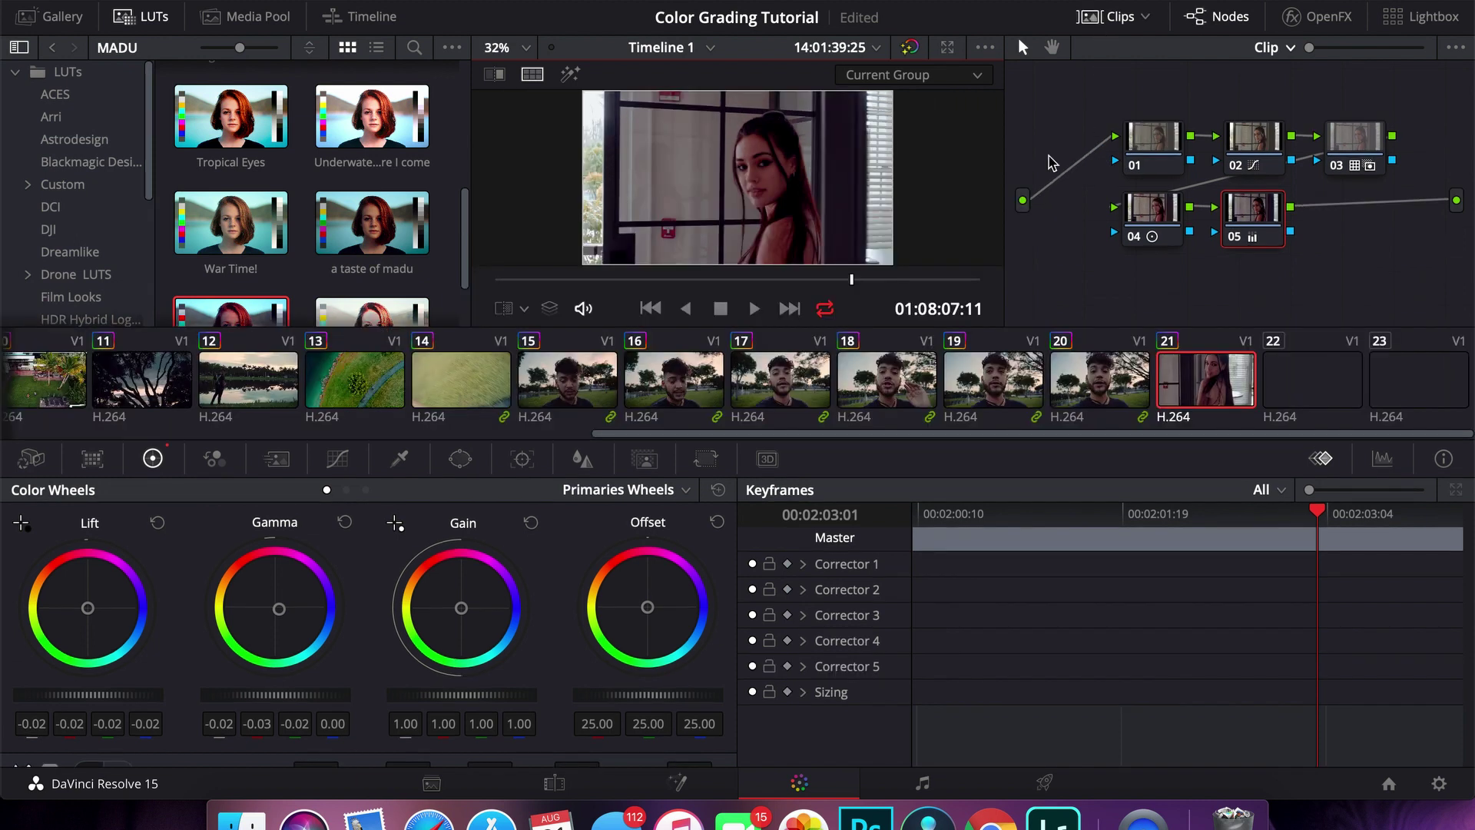
{"action": "left_click", "coordinate": [1304, 388]}
{"action": "left_click", "coordinate": [1114, 19]}
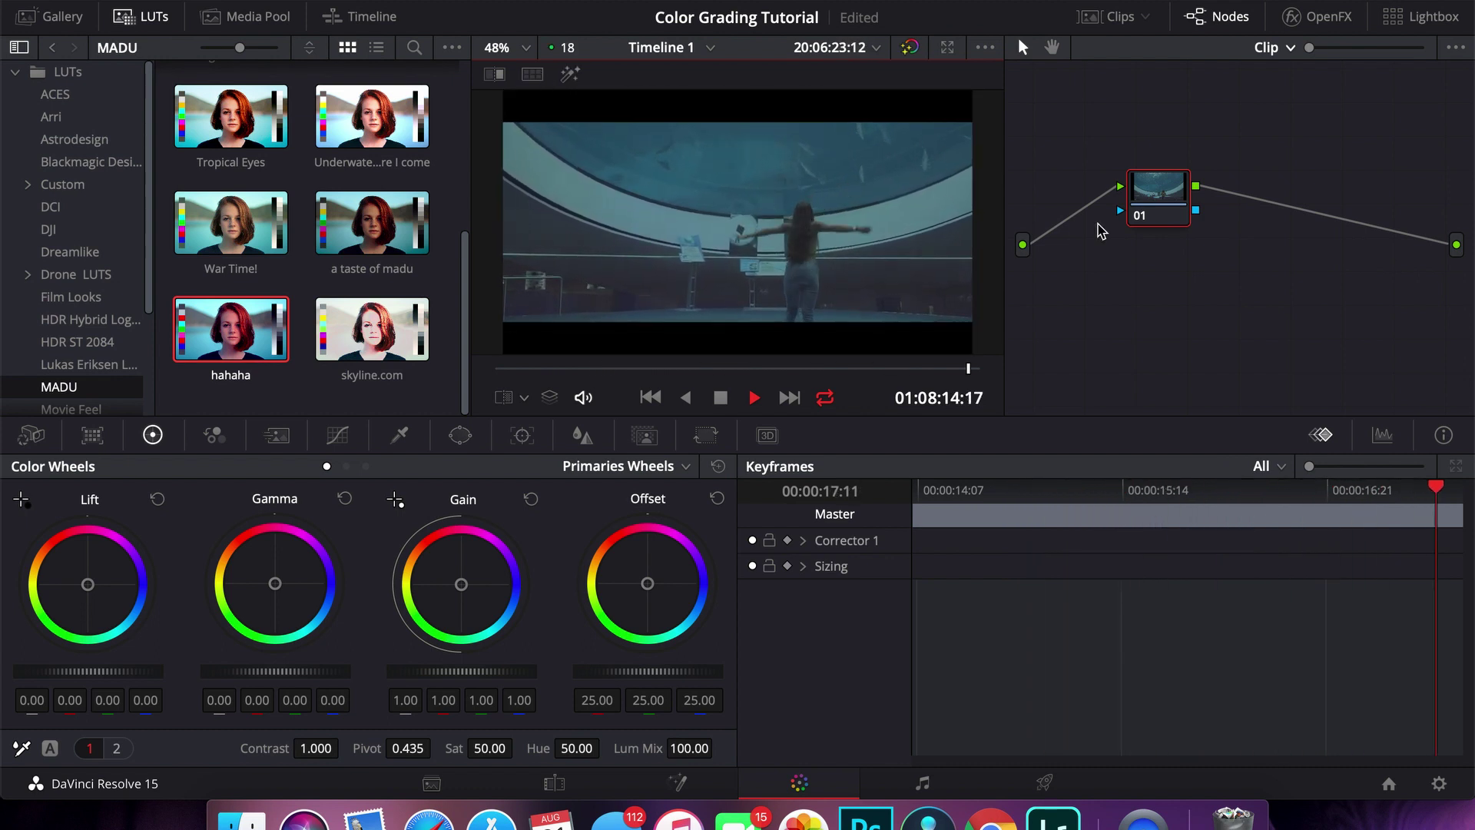
{"action": "key", "text": "space"}
Add serial node 02 with an S-shaped luma curve that deepens shadows and lifts highlights
{"action": "key", "text": "alt+s"}
{"action": "left_click", "coordinate": [338, 435]}
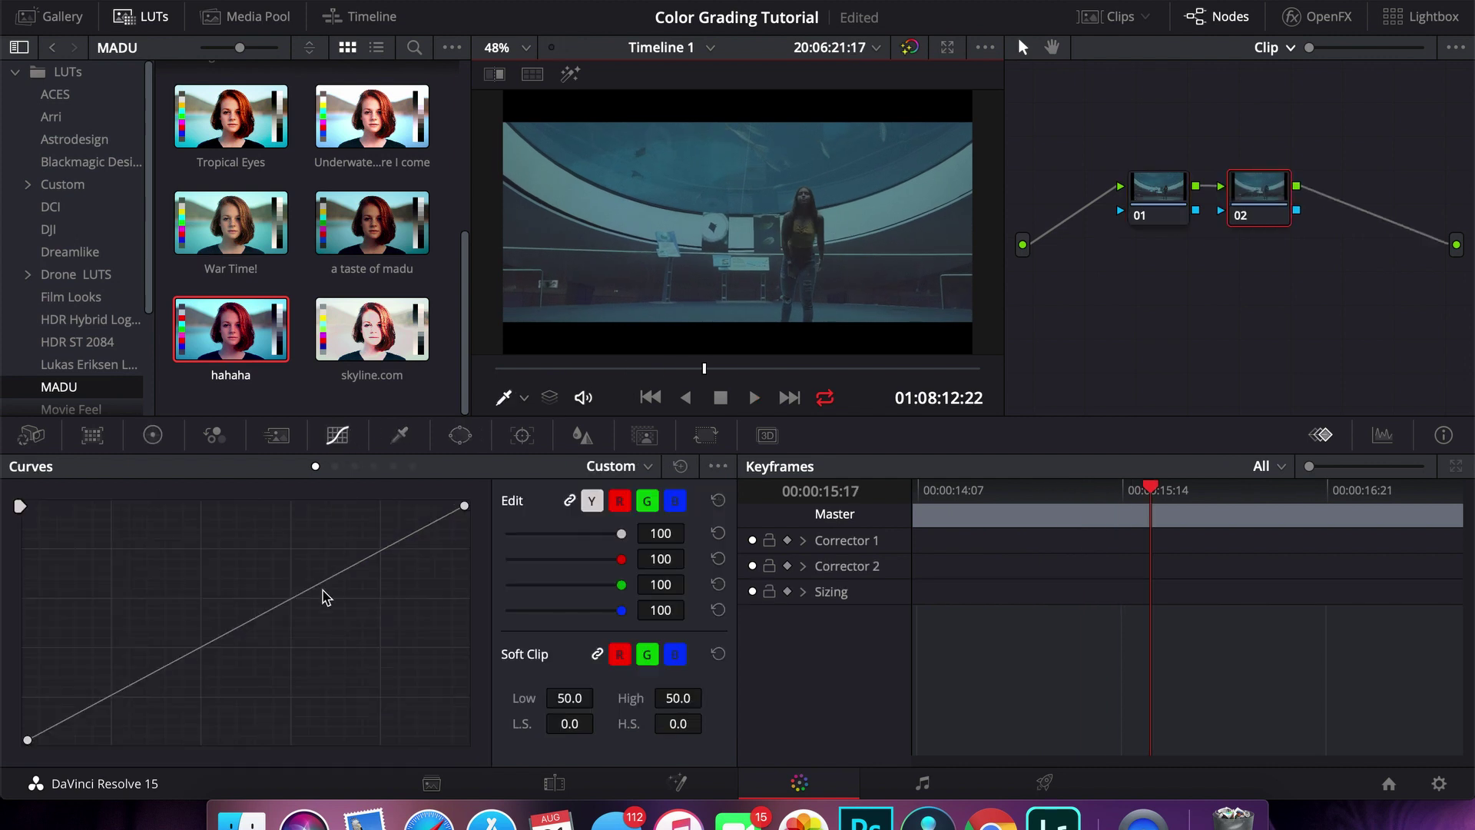
{"action": "left_click_drag", "start_coordinate": [327, 579], "coordinate": [301, 572]}
{"action": "left_click_drag", "start_coordinate": [171, 655], "coordinate": [168, 665]}
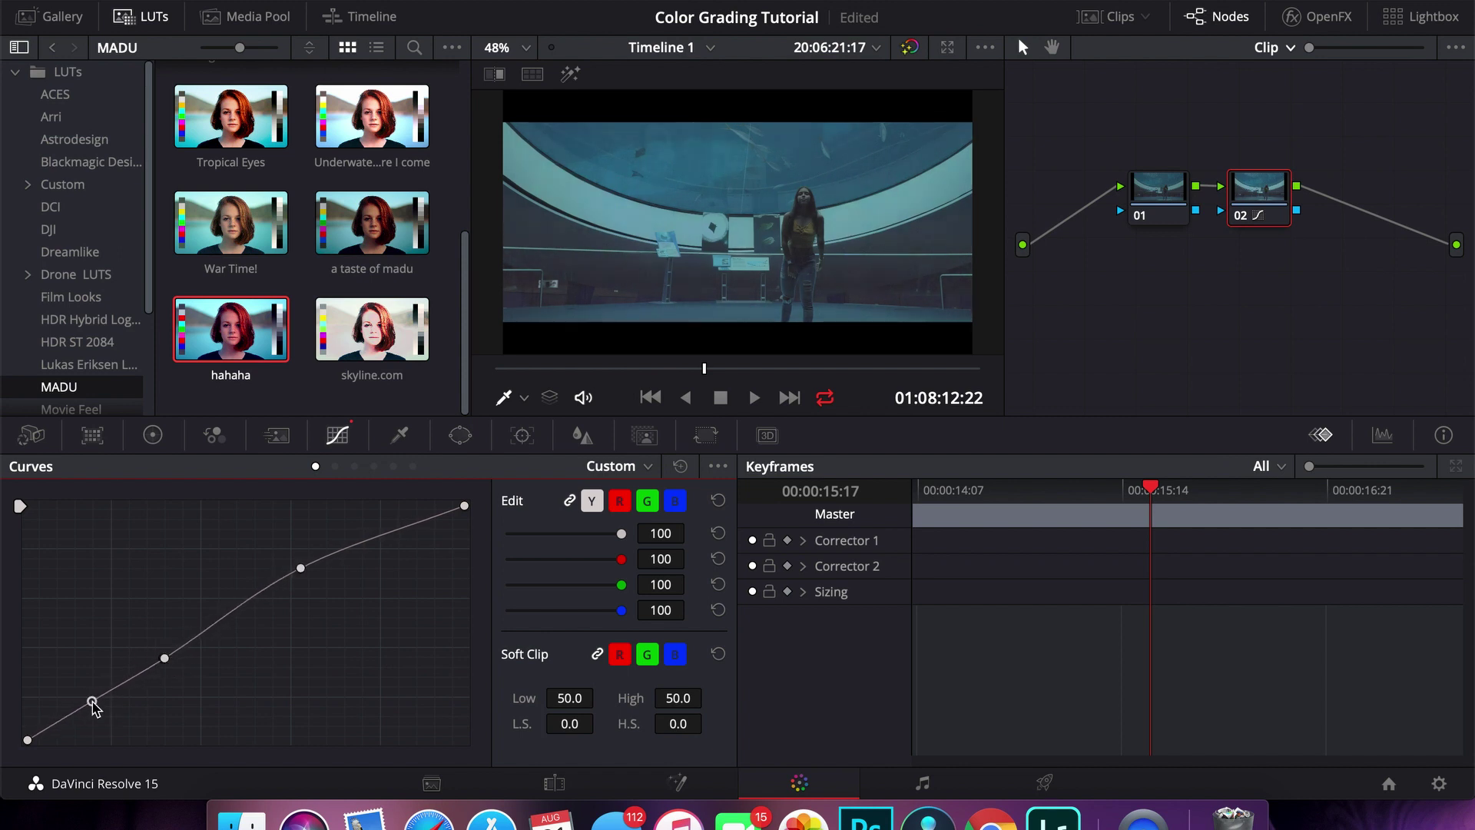
{"action": "left_click_drag", "start_coordinate": [95, 708], "coordinate": [100, 721]}
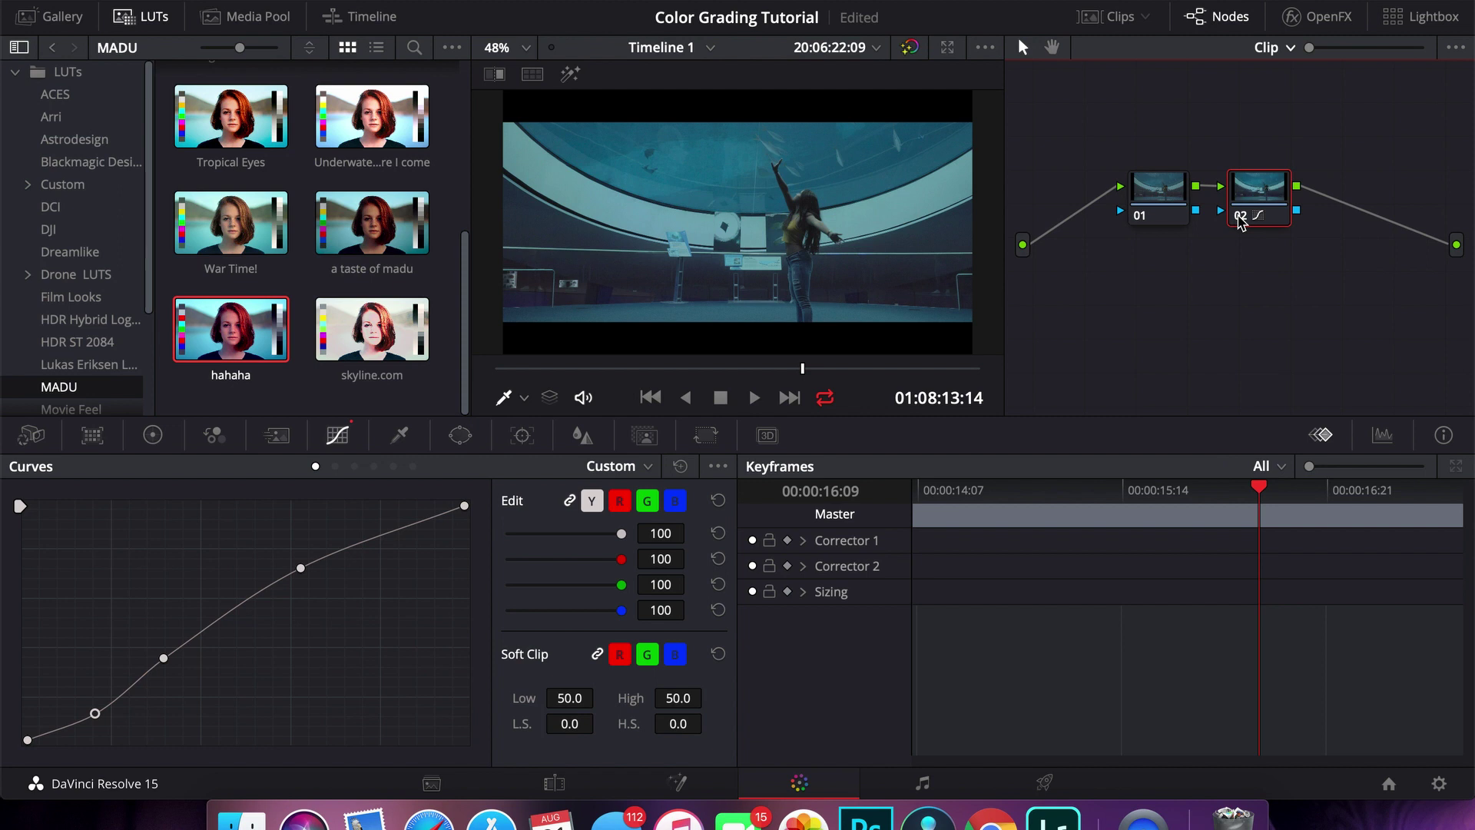
Toggle node 02 off and on to compare the curve, then play the clip back
{"action": "key", "text": "ctrl+d"}
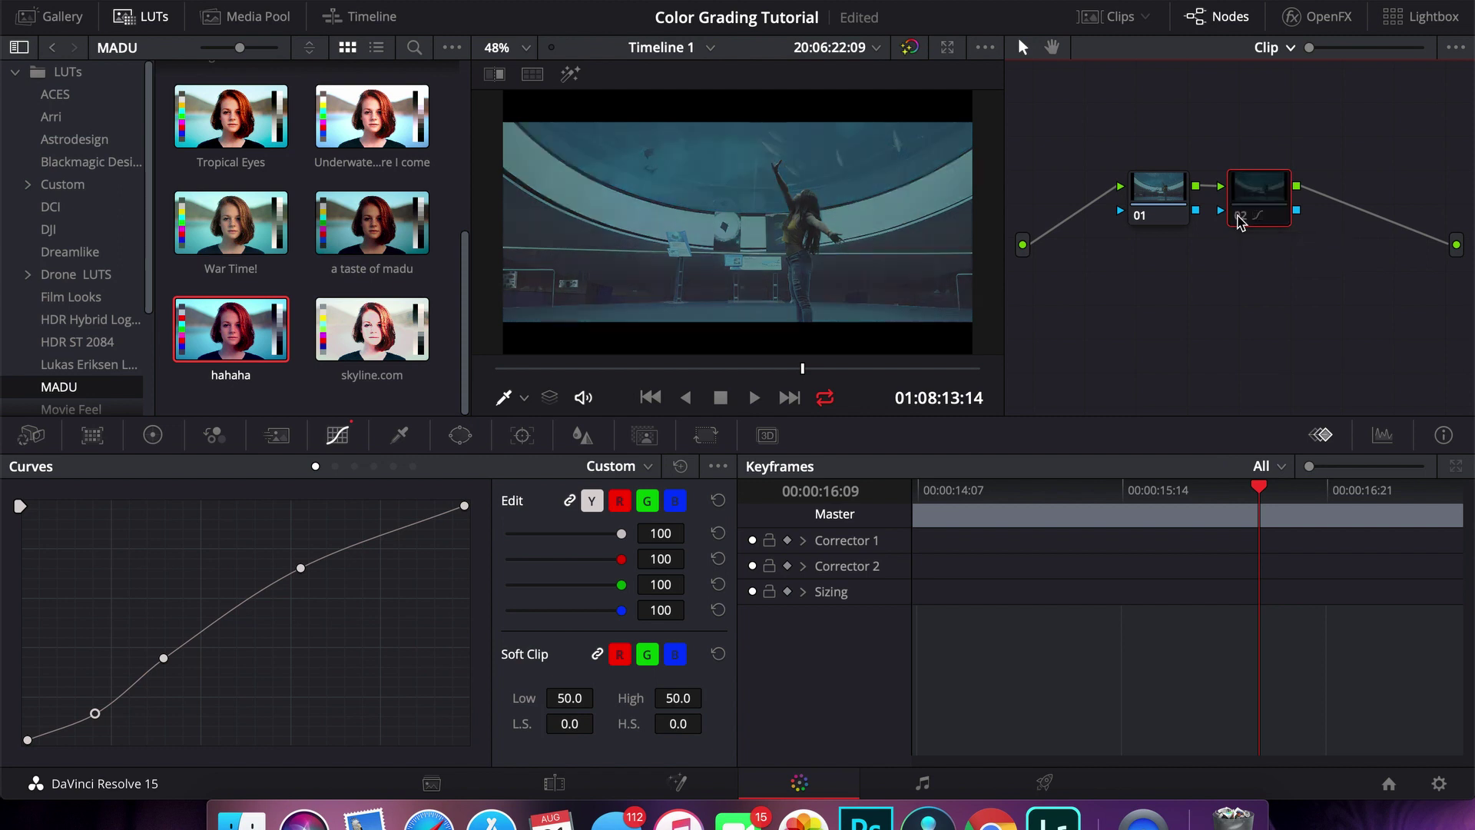
{"action": "key", "text": "ctrl+d"}
{"action": "key", "text": "space"}
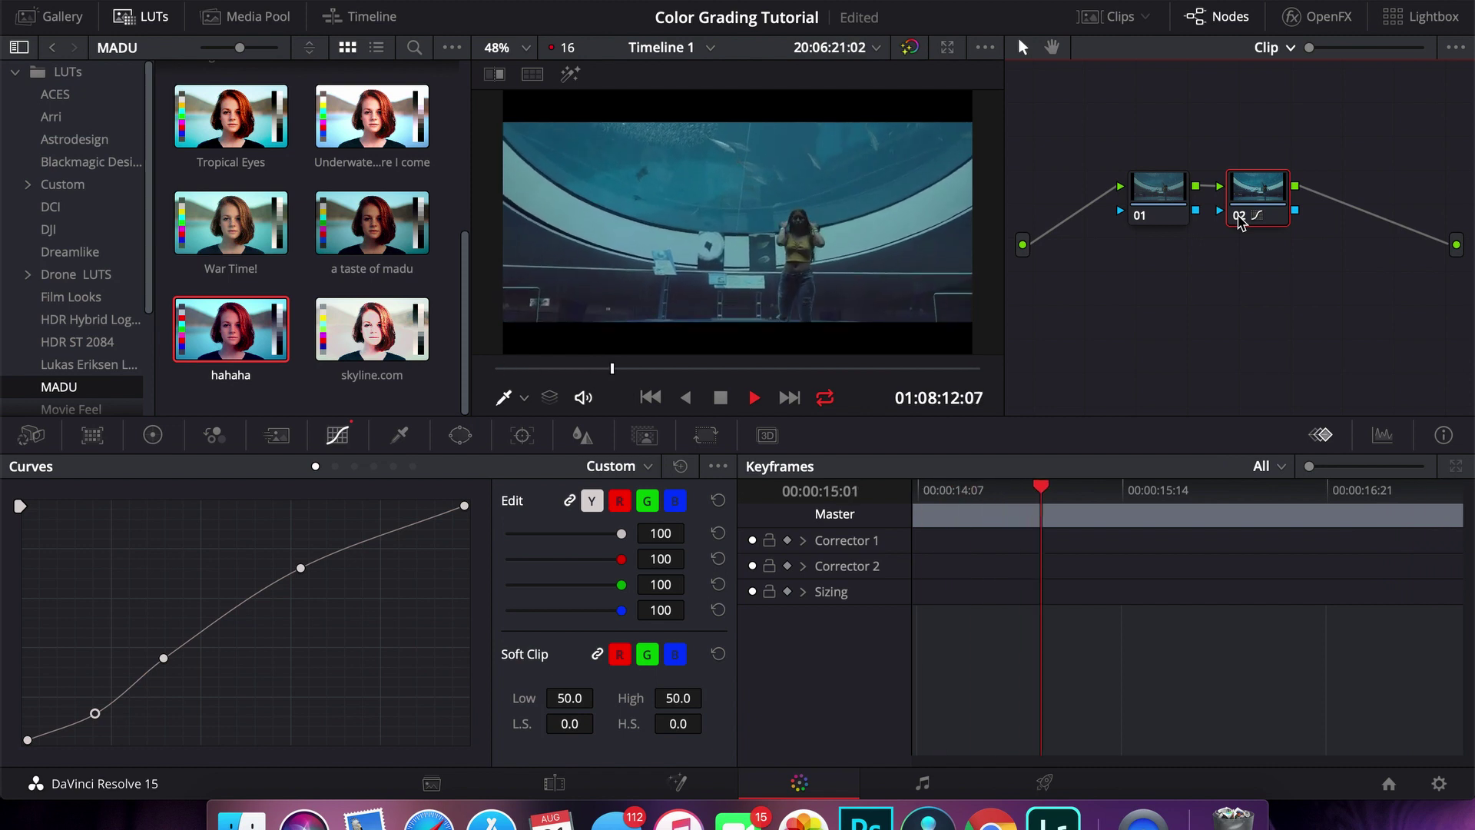
Compare node 02 once more, add serial node 03 after it, and save the project
{"action": "key", "text": "space"}
{"action": "key", "text": "ctrl+d"}
{"action": "key", "text": "ctrl+d"}
{"action": "key", "text": "space"}
{"action": "key", "text": "space"}
{"action": "key", "text": "alt+s"}
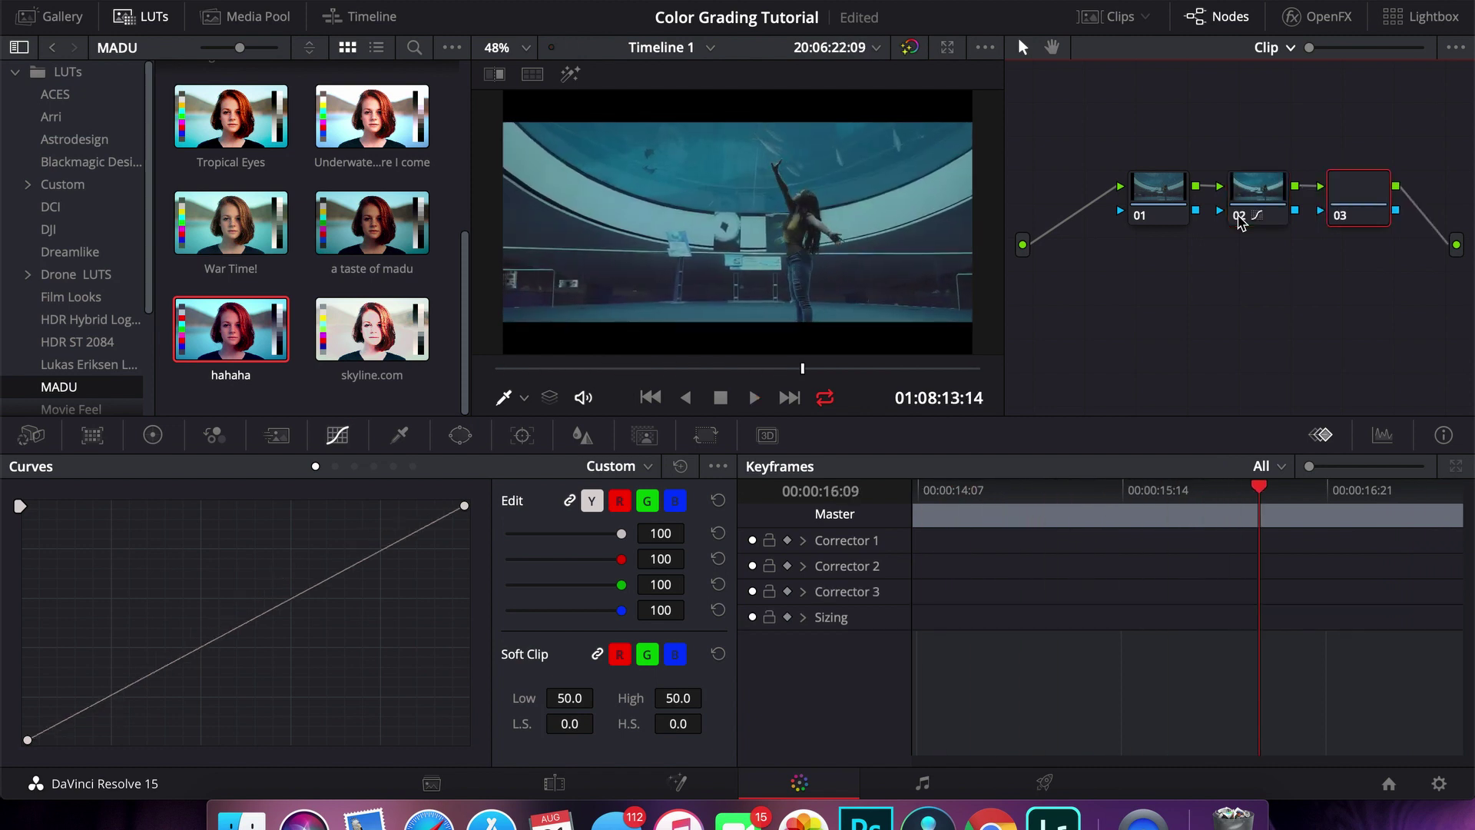
{"action": "key", "text": "ctrl+s"}
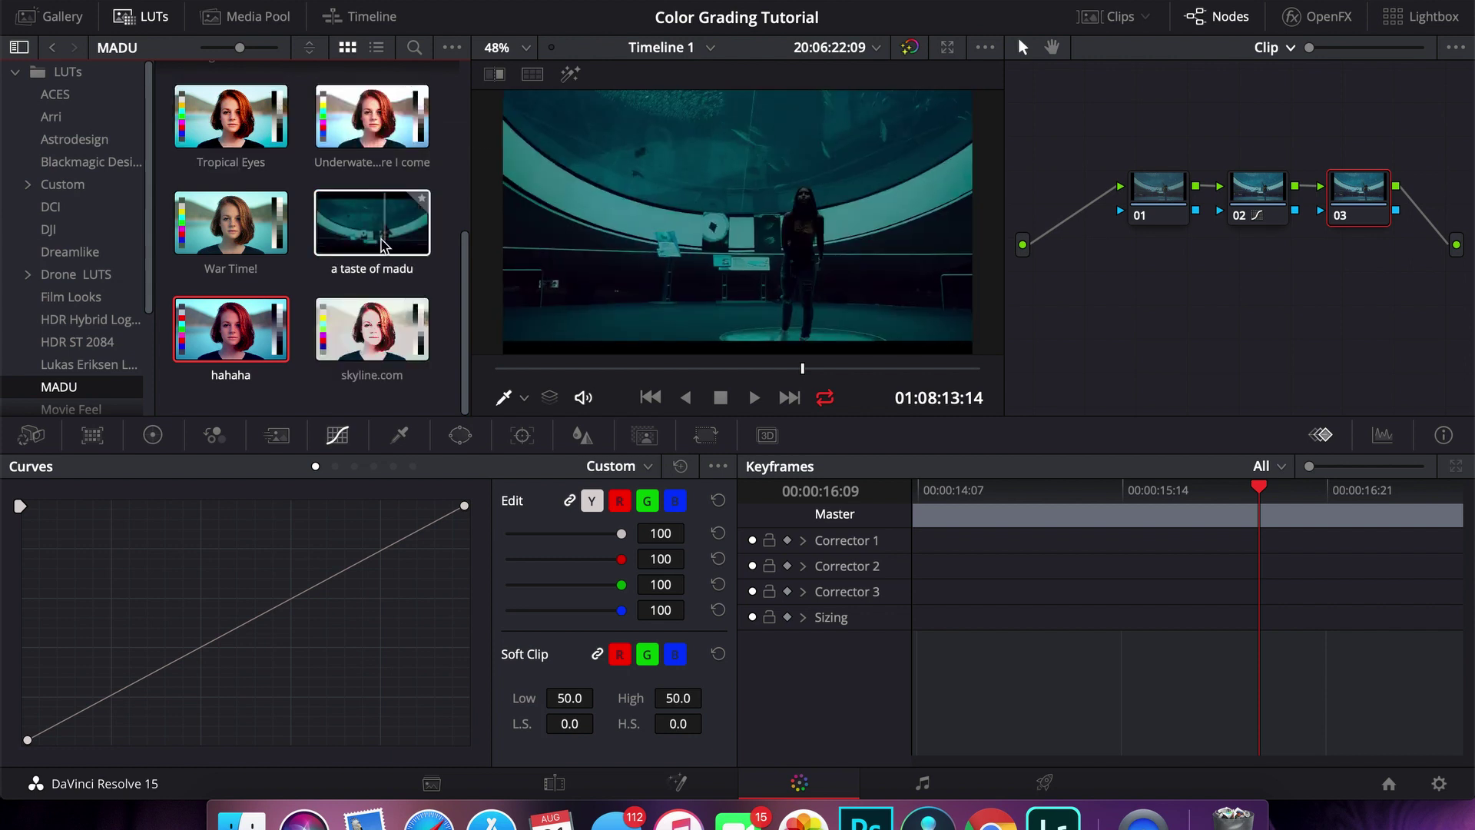
Apply the 'a taste of madu' LUT to node 03 at 0.508 key output gain, then add node 04
{"action": "left_click_drag", "start_coordinate": [357, 231], "coordinate": [1373, 205]}
{"action": "left_click", "coordinate": [643, 435]}
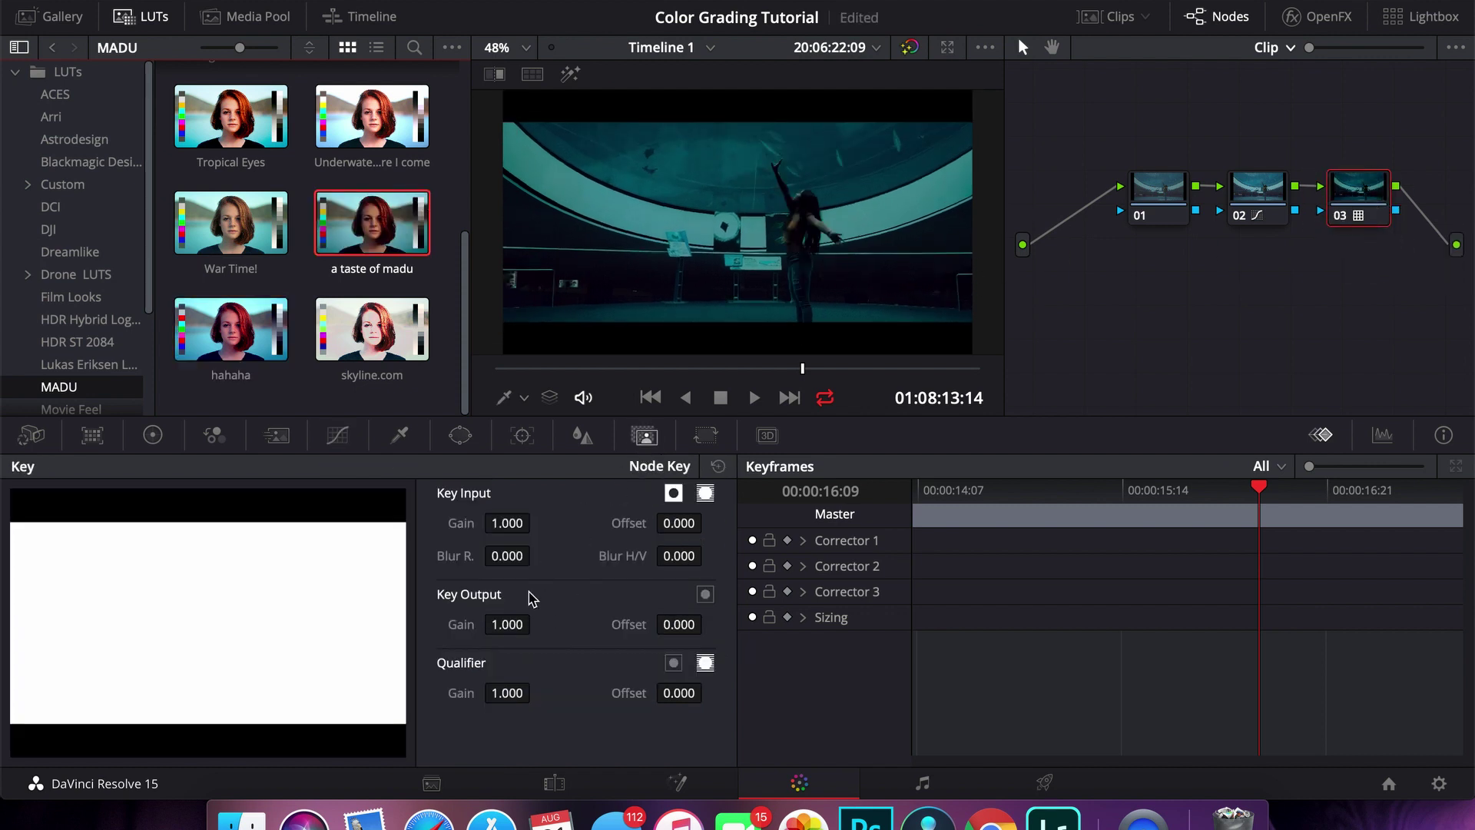
{"action": "left_click_drag", "start_coordinate": [498, 624], "coordinate": [400, 624]}
{"action": "mouse_move", "coordinate": [536, 624]}
{"action": "left_mouse_down"}
{"action": "mouse_move", "coordinate": [571, 624]}
{"action": "mouse_move", "coordinate": [536, 623]}
{"action": "left_mouse_up"}
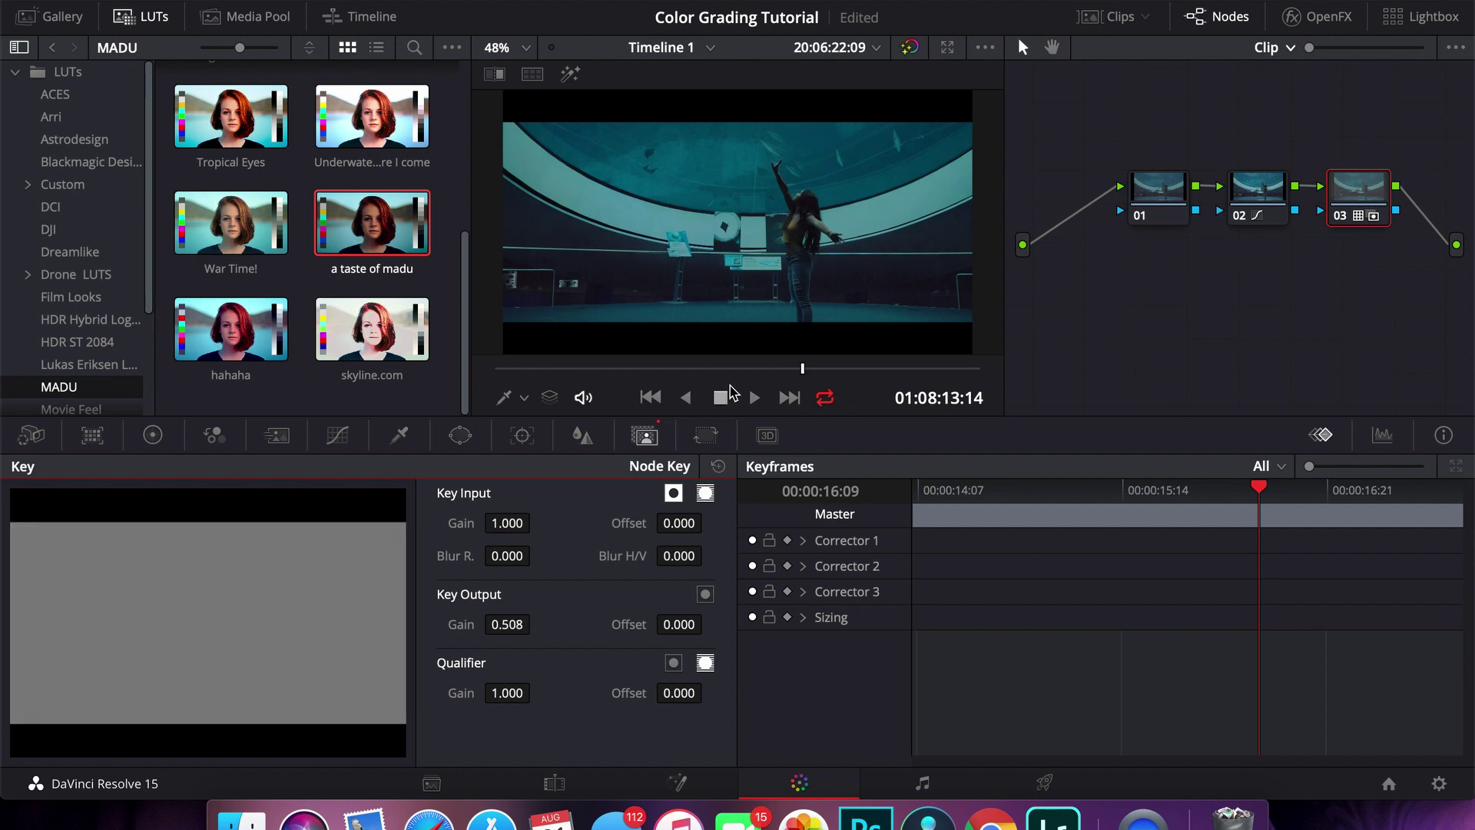
{"action": "key", "text": "alt+o"}
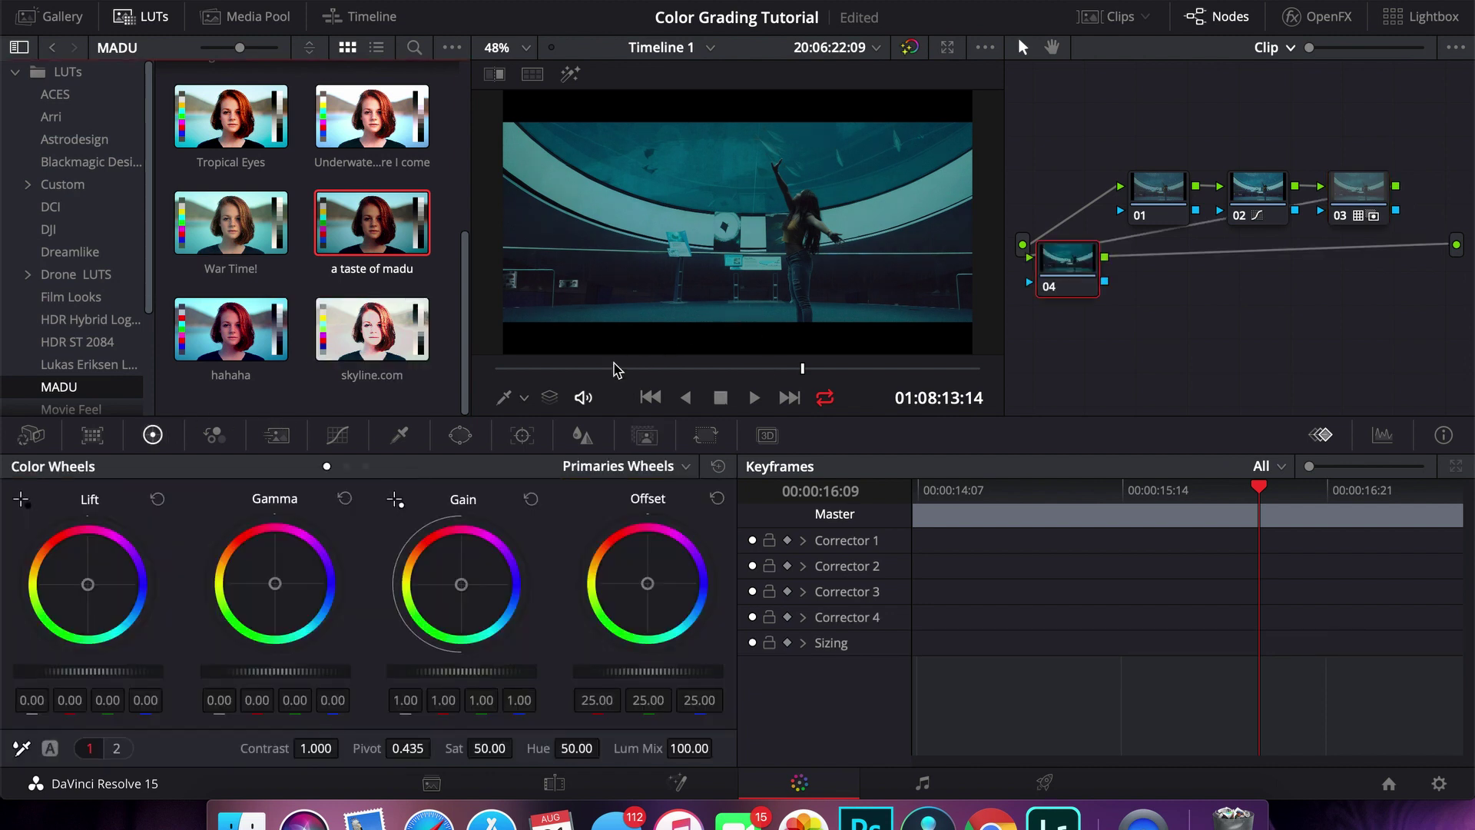
Scrub through the clip and raise gamma slightly on node 04
{"action": "left_click", "coordinate": [510, 370]}
{"action": "left_click_drag", "start_coordinate": [587, 368], "coordinate": [778, 368]}
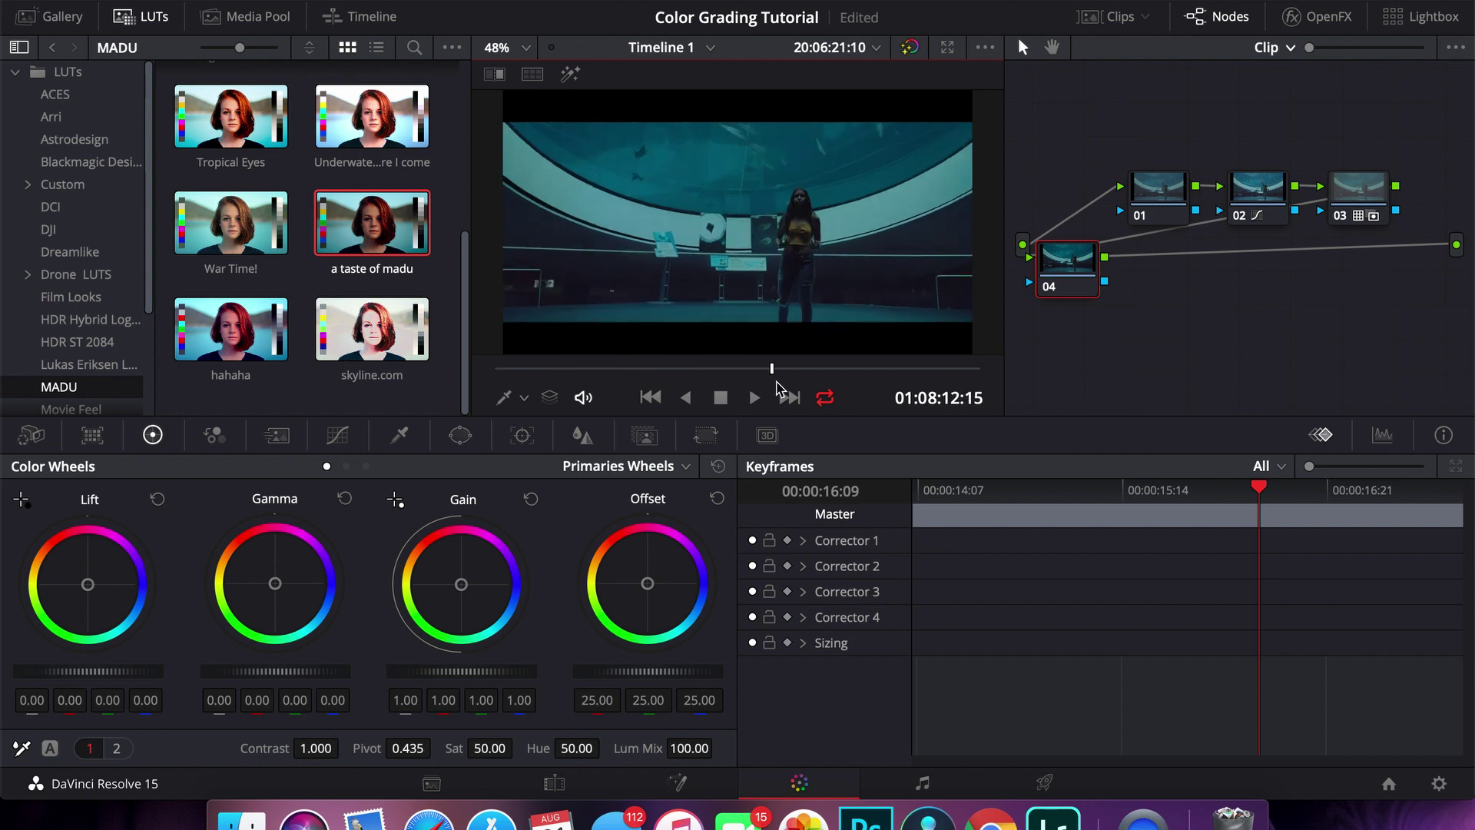
{"action": "left_click", "coordinate": [263, 677]}
{"action": "left_click_drag", "start_coordinate": [264, 671], "coordinate": [278, 671]}
Add node 05 with log wheels: Shadow -0.06, Midtone 0.10/0.01/-0.08, Highlight 0.20
{"action": "key", "text": "alt+s"}
{"action": "left_click", "coordinate": [364, 467]}
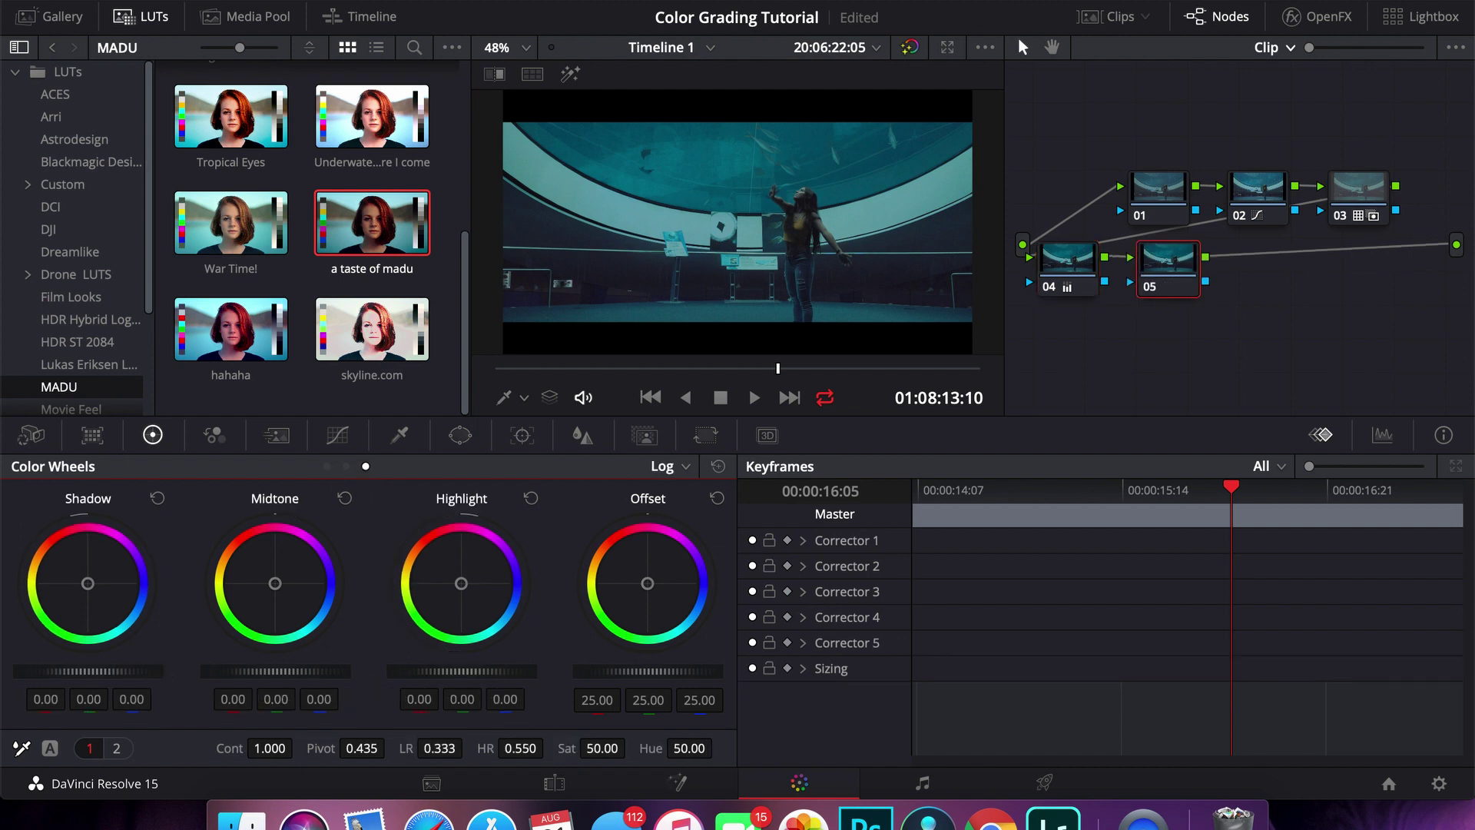
{"action": "left_click_drag", "start_coordinate": [87, 671], "coordinate": [77, 671]}
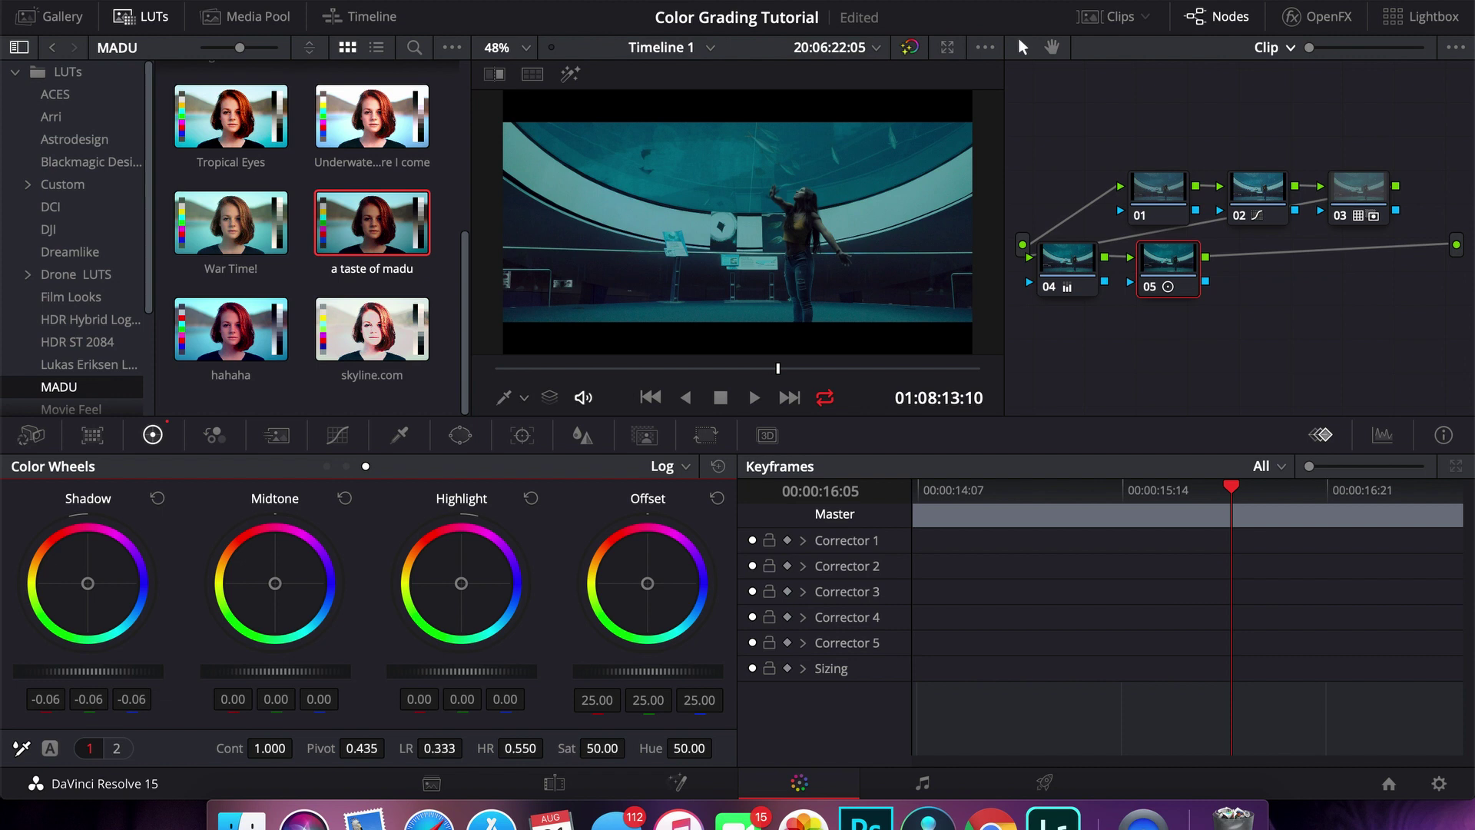
{"action": "mouse_move", "coordinate": [315, 671]}
{"action": "left_mouse_down"}
{"action": "mouse_move", "coordinate": [262, 670]}
{"action": "mouse_move", "coordinate": [316, 671]}
{"action": "left_mouse_up"}
{"action": "mouse_move", "coordinate": [278, 586]}
{"action": "left_mouse_down"}
{"action": "mouse_move", "coordinate": [292, 593]}
{"action": "mouse_move", "coordinate": [267, 577]}
{"action": "left_mouse_up"}
{"action": "left_click_drag", "start_coordinate": [461, 671], "coordinate": [646, 643]}
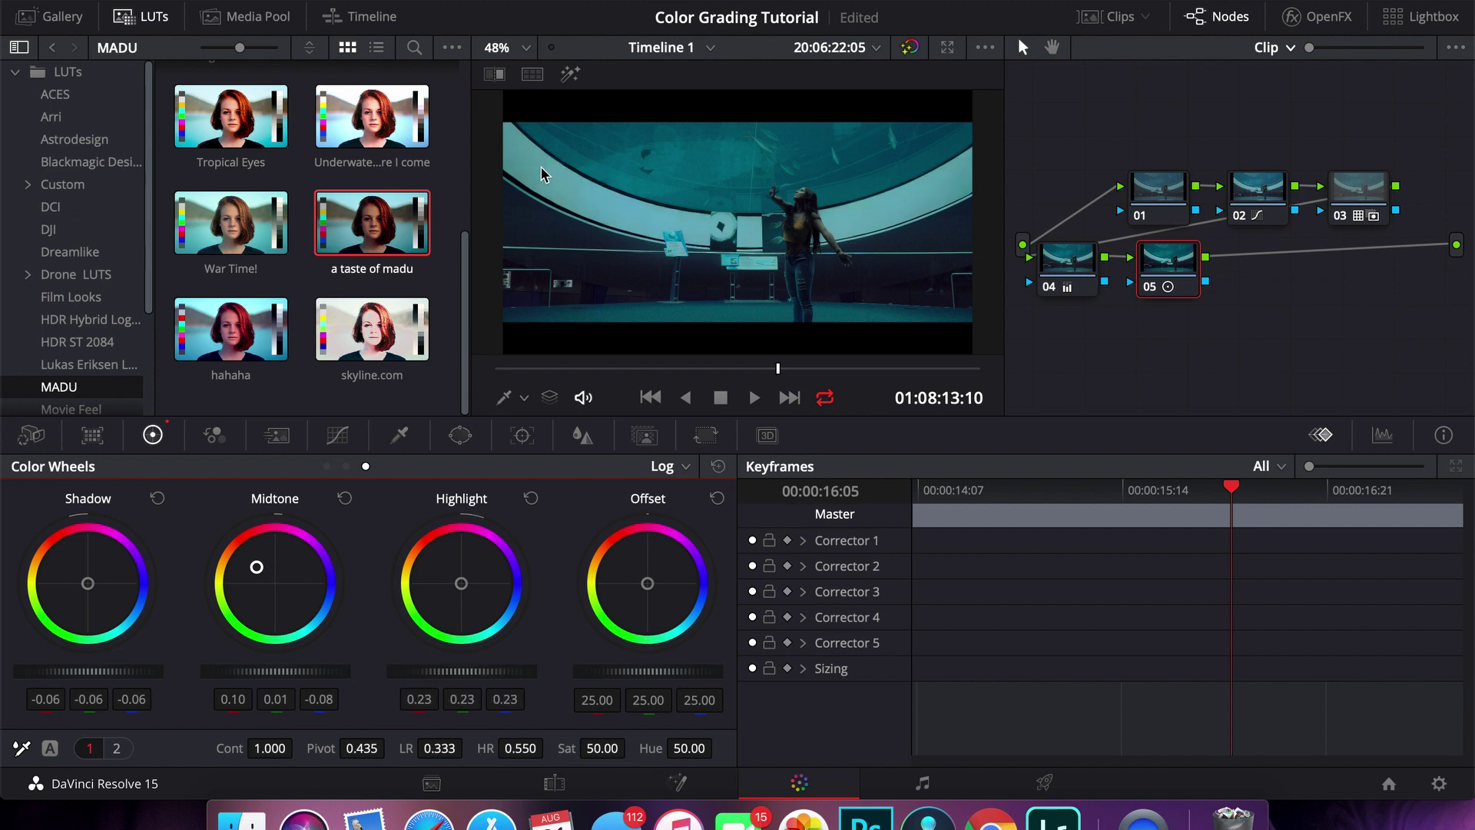
{"action": "left_click_drag", "start_coordinate": [512, 671], "coordinate": [527, 671]}
{"action": "mouse_move", "coordinate": [460, 585]}
{"action": "left_mouse_down"}
{"action": "mouse_move", "coordinate": [436, 558]}
{"action": "mouse_move", "coordinate": [465, 577]}
{"action": "mouse_move", "coordinate": [448, 597]}
{"action": "mouse_move", "coordinate": [454, 584]}
{"action": "left_mouse_up"}
{"action": "left_click", "coordinate": [530, 499]}
{"action": "left_click_drag", "start_coordinate": [461, 671], "coordinate": [484, 670]}
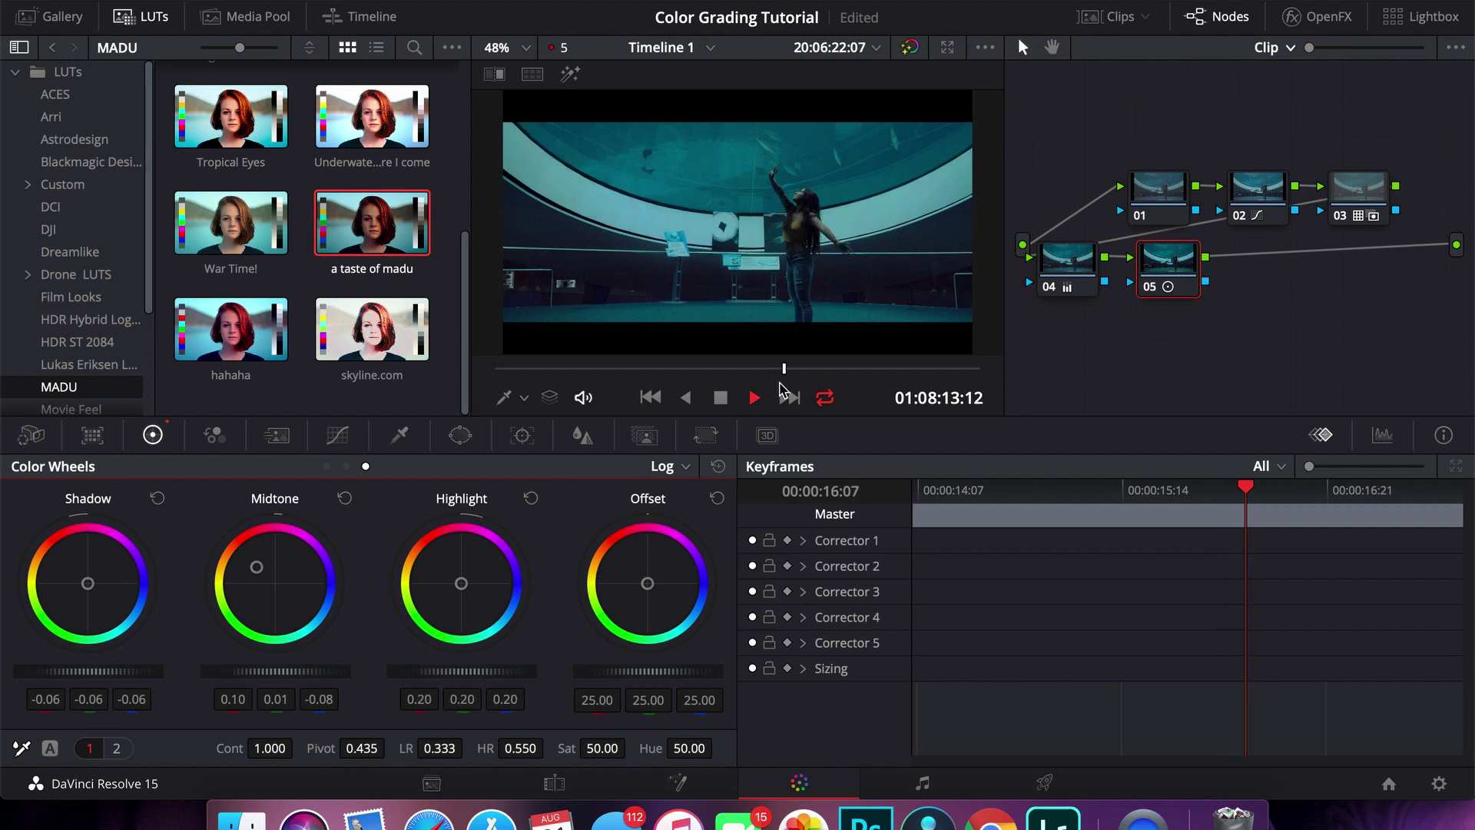
Replay the clip from earlier to review the grade and turn on split-screen comparison
{"action": "key", "text": "space"}
{"action": "left_click_drag", "start_coordinate": [808, 369], "coordinate": [550, 369]}
{"action": "left_click", "coordinate": [1429, 13]}
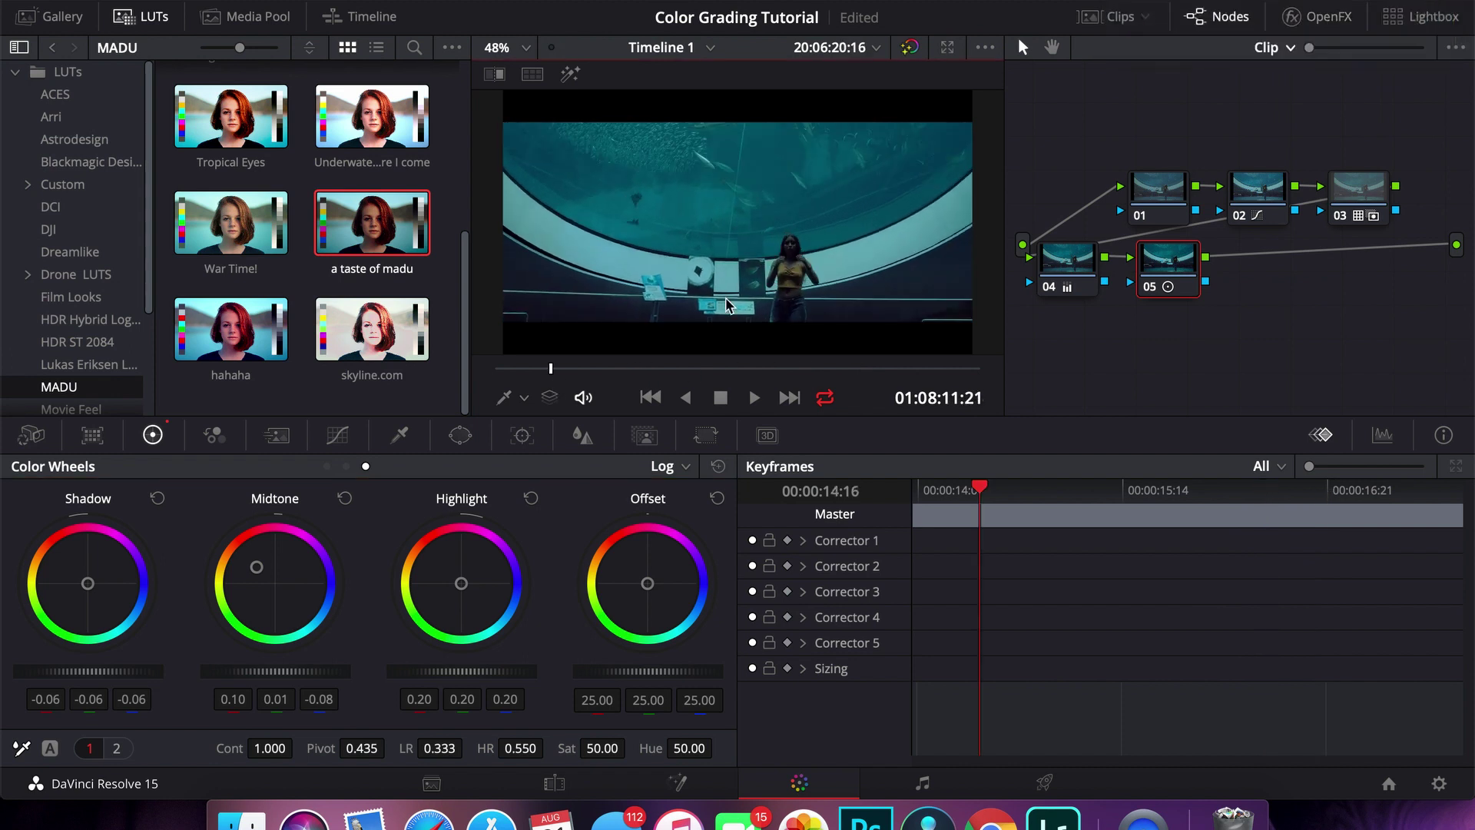
{"action": "key", "text": "space"}
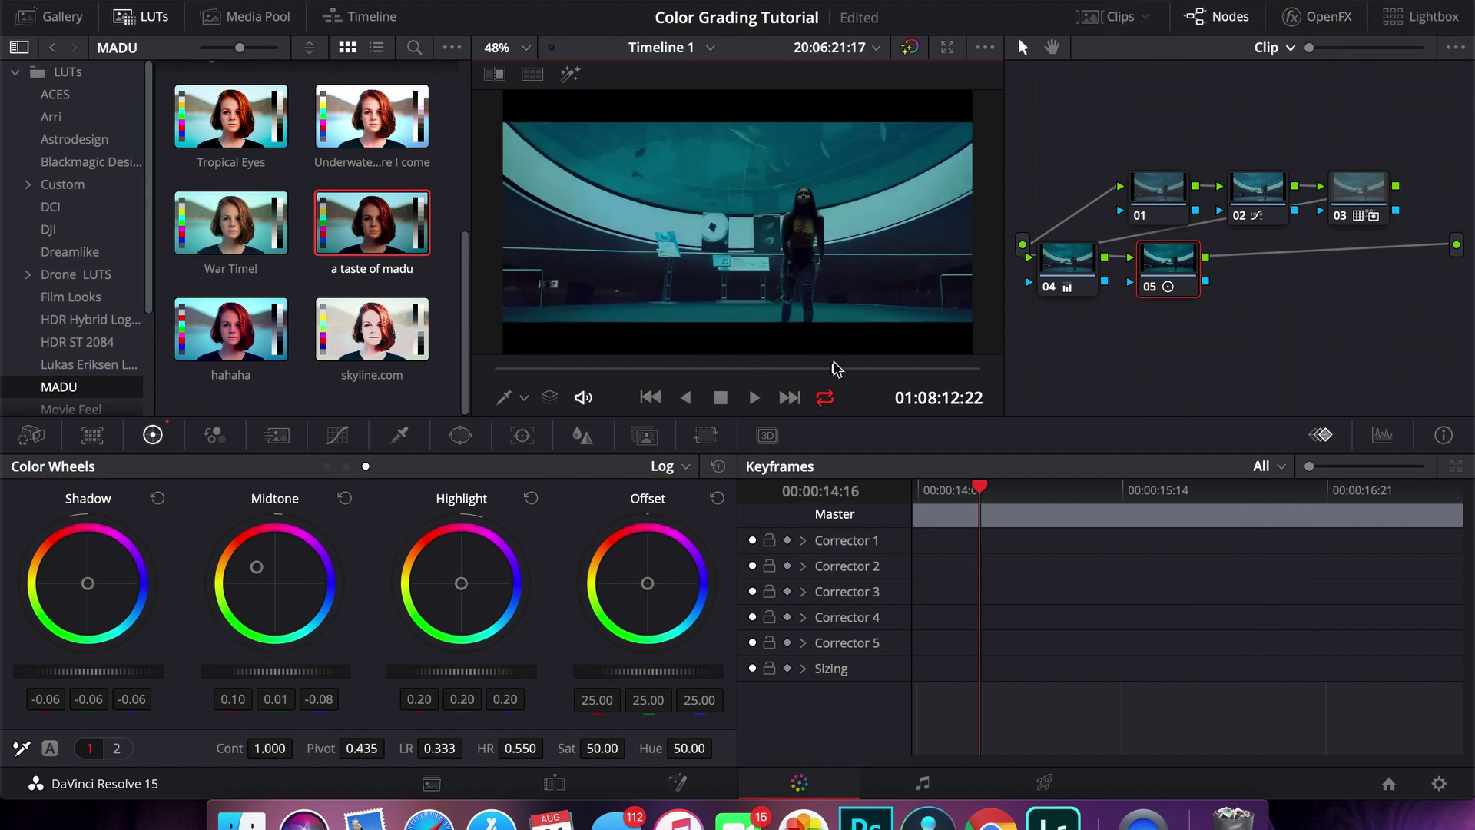
{"action": "left_click", "coordinate": [527, 75]}
{"action": "left_click", "coordinate": [936, 73]}
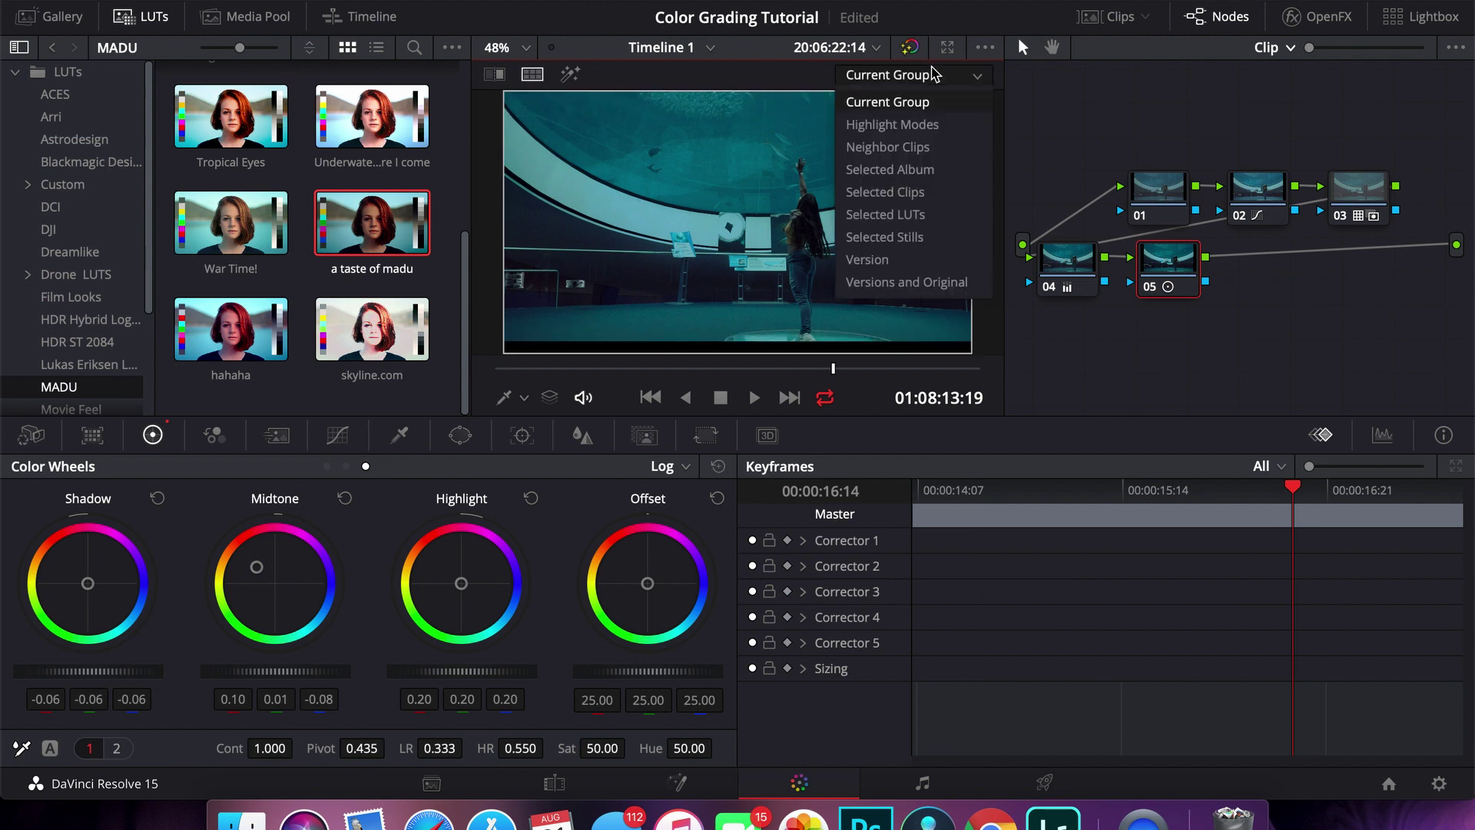
{"action": "left_click", "coordinate": [932, 284]}
{"action": "key", "text": "space"}
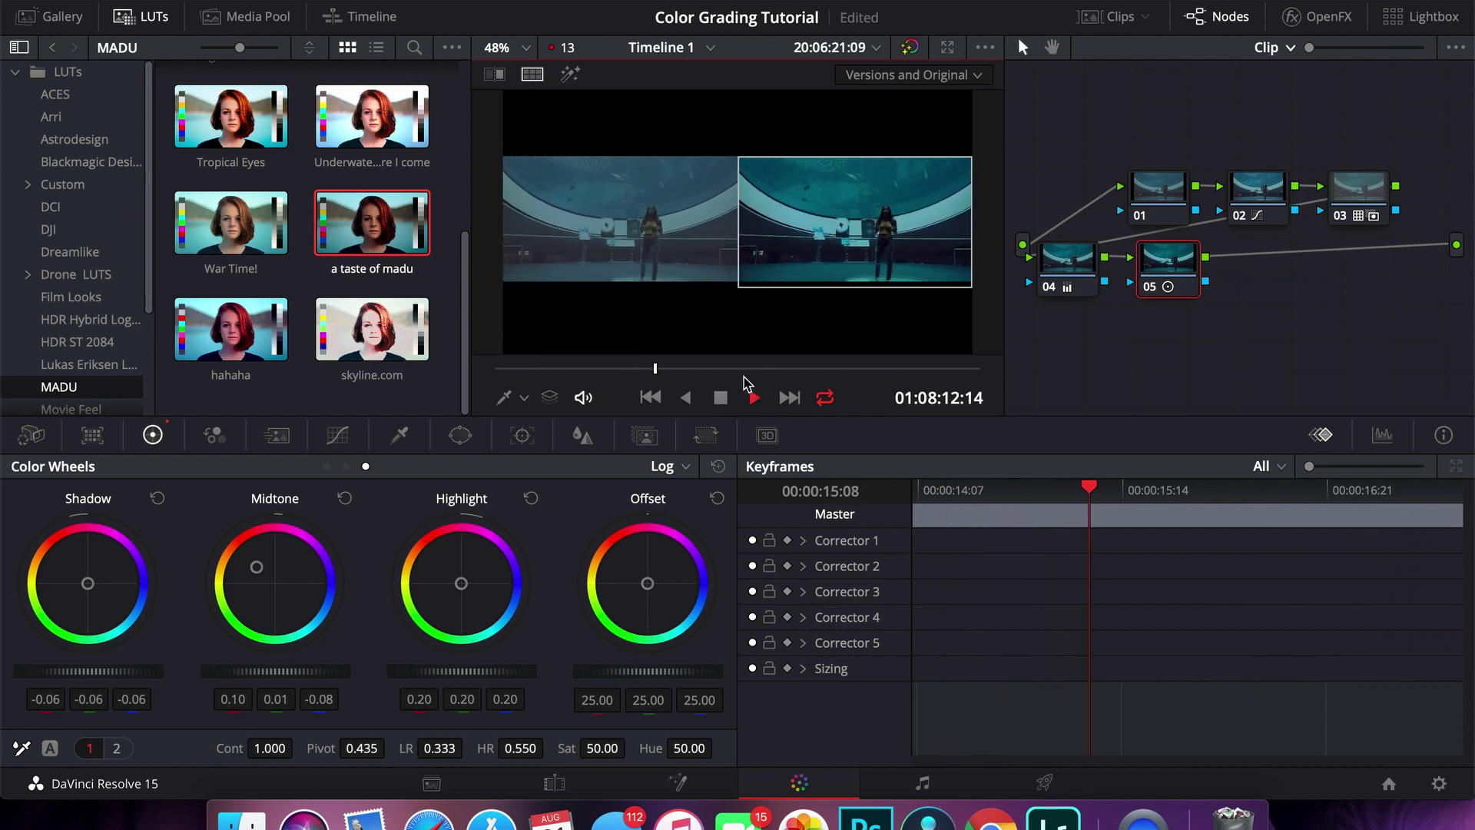
{"action": "key", "text": "space"}
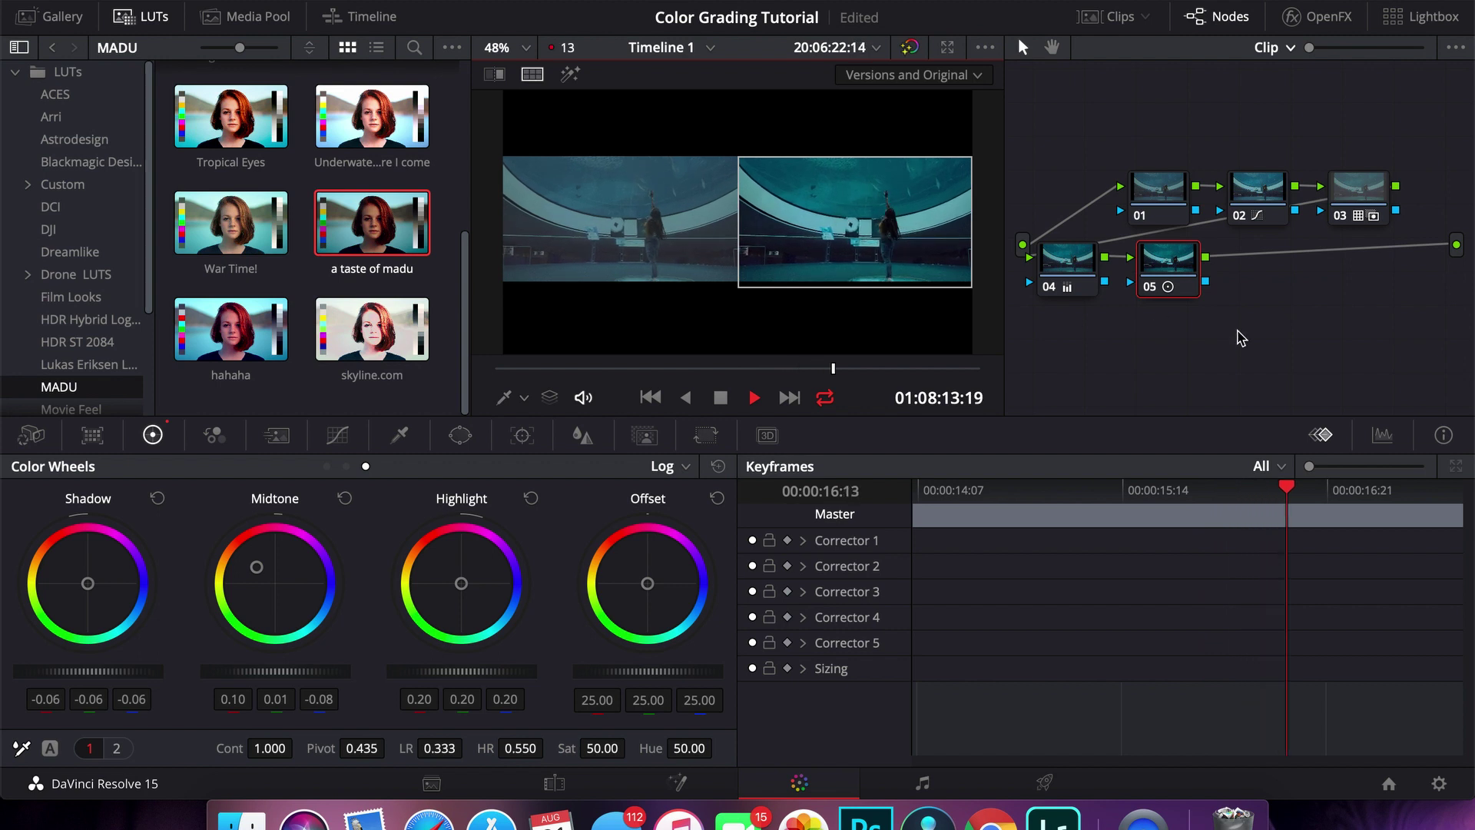
{"action": "key", "text": "space"}
{"action": "key", "text": "space"}
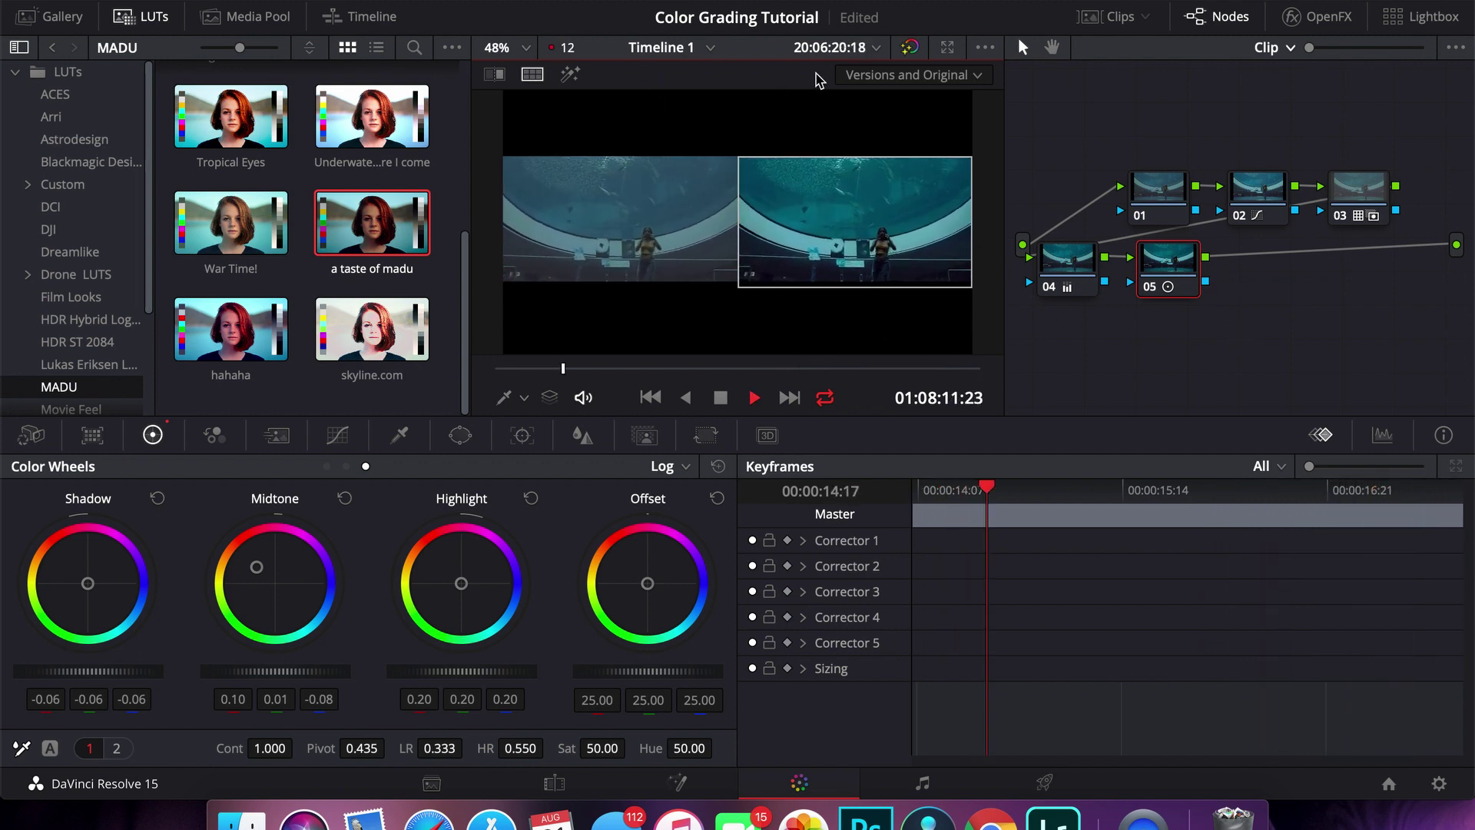
{"action": "key", "text": "space"}
{"action": "left_click", "coordinate": [868, 74]}
Set the comparison back to Current Group, turn split-screen off, and start playback
{"action": "left_click", "coordinate": [862, 102]}
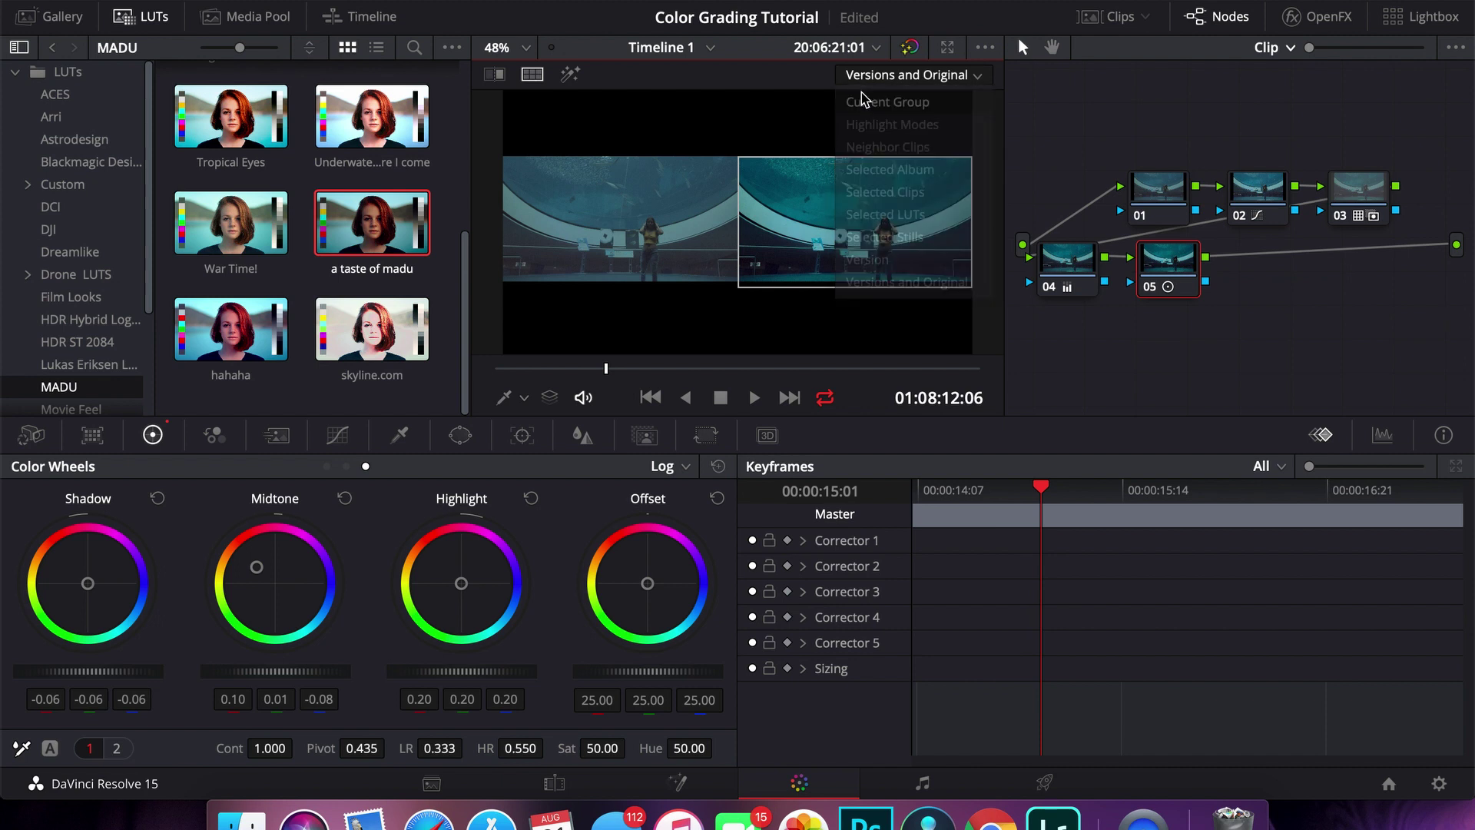
{"action": "left_click", "coordinate": [533, 73]}
{"action": "key", "text": "space"}
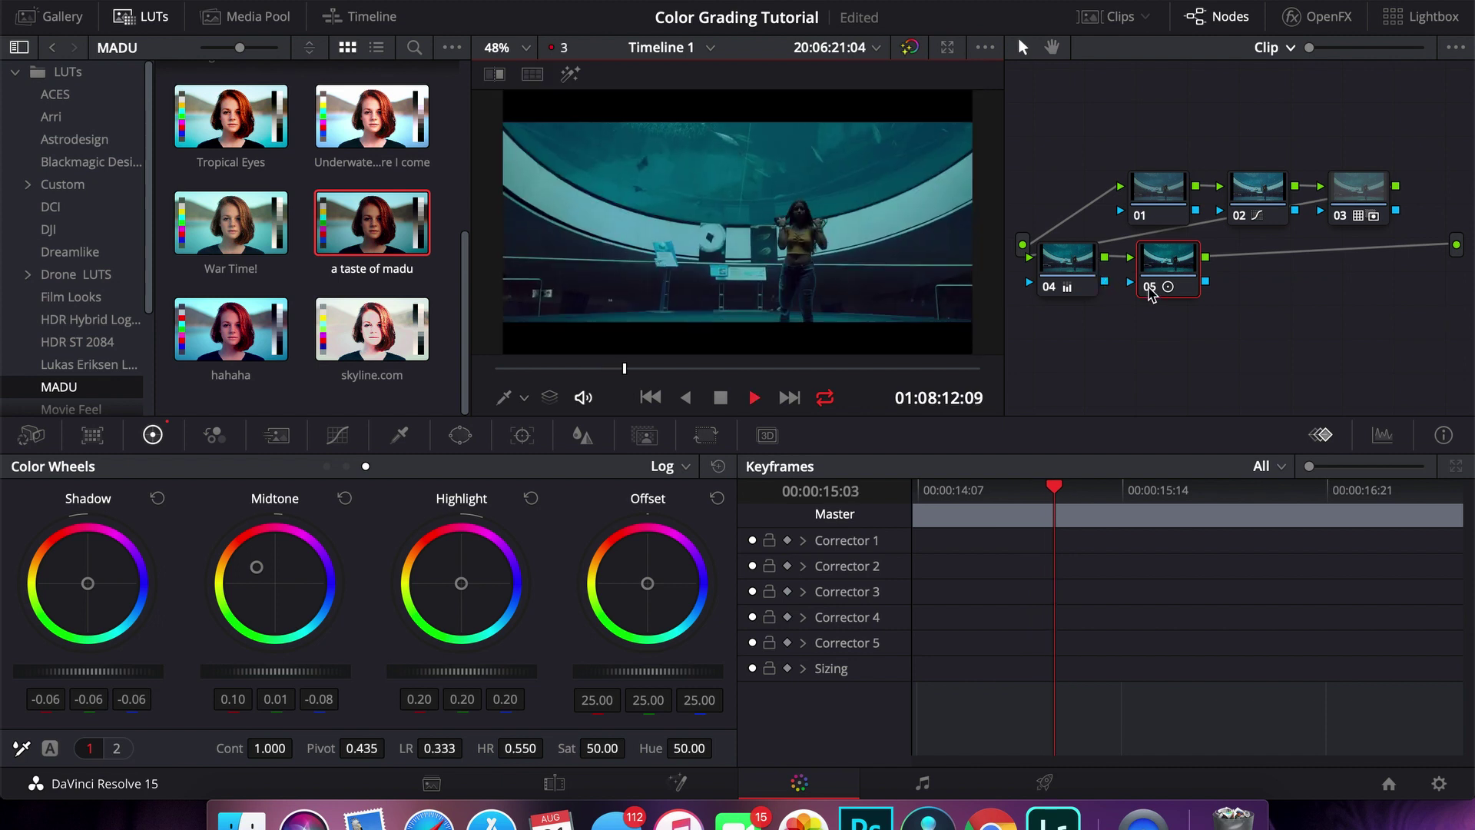
Disable nodes 05, 04, 03 and 02 to view the ungraded clip, then re-enable nodes 02 and 03
{"action": "key", "text": "ctrl+d"}
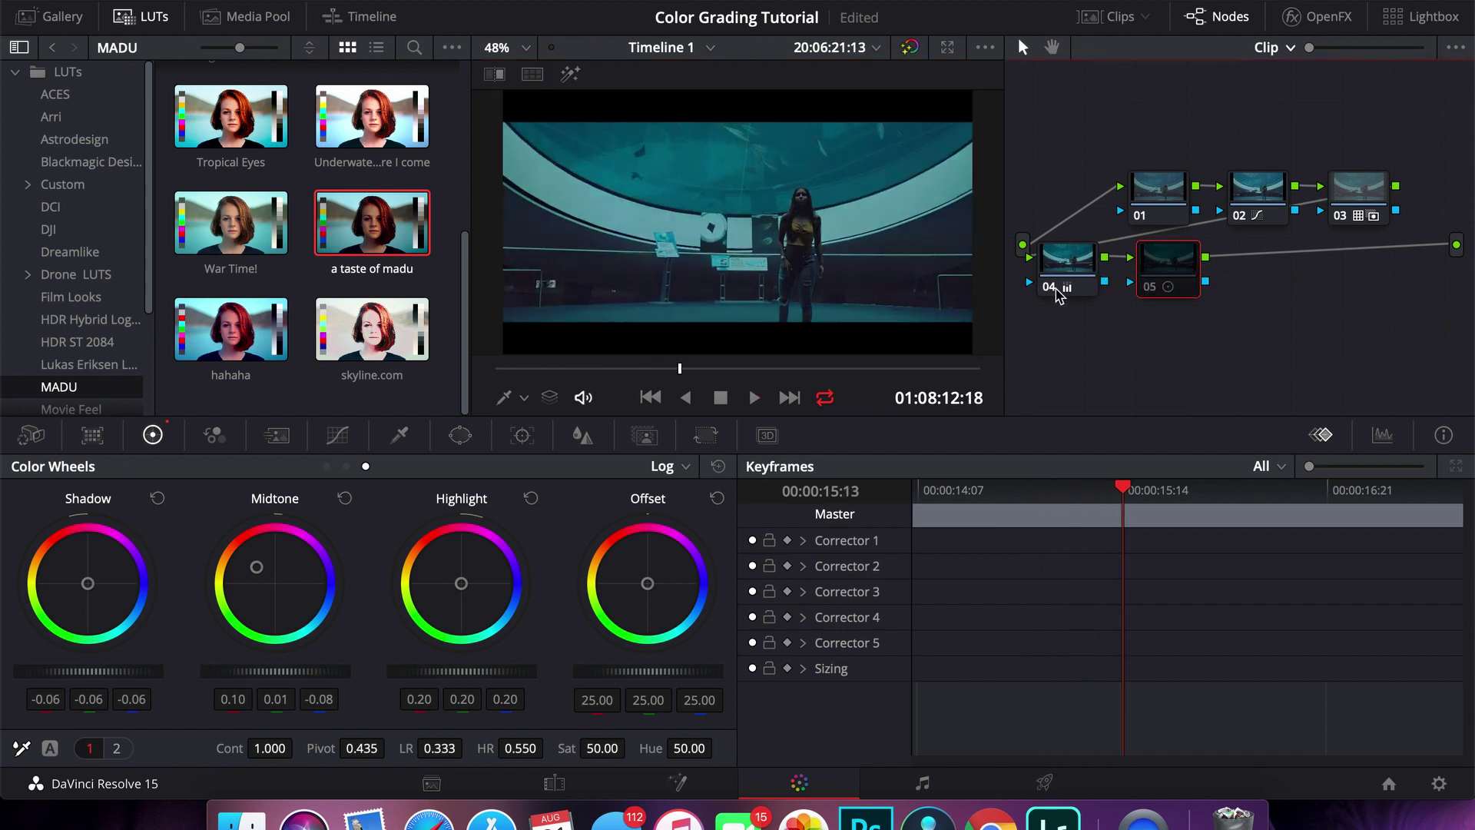
{"action": "left_click", "coordinate": [1050, 288]}
{"action": "left_click", "coordinate": [1340, 216]}
{"action": "left_click", "coordinate": [1239, 216]}
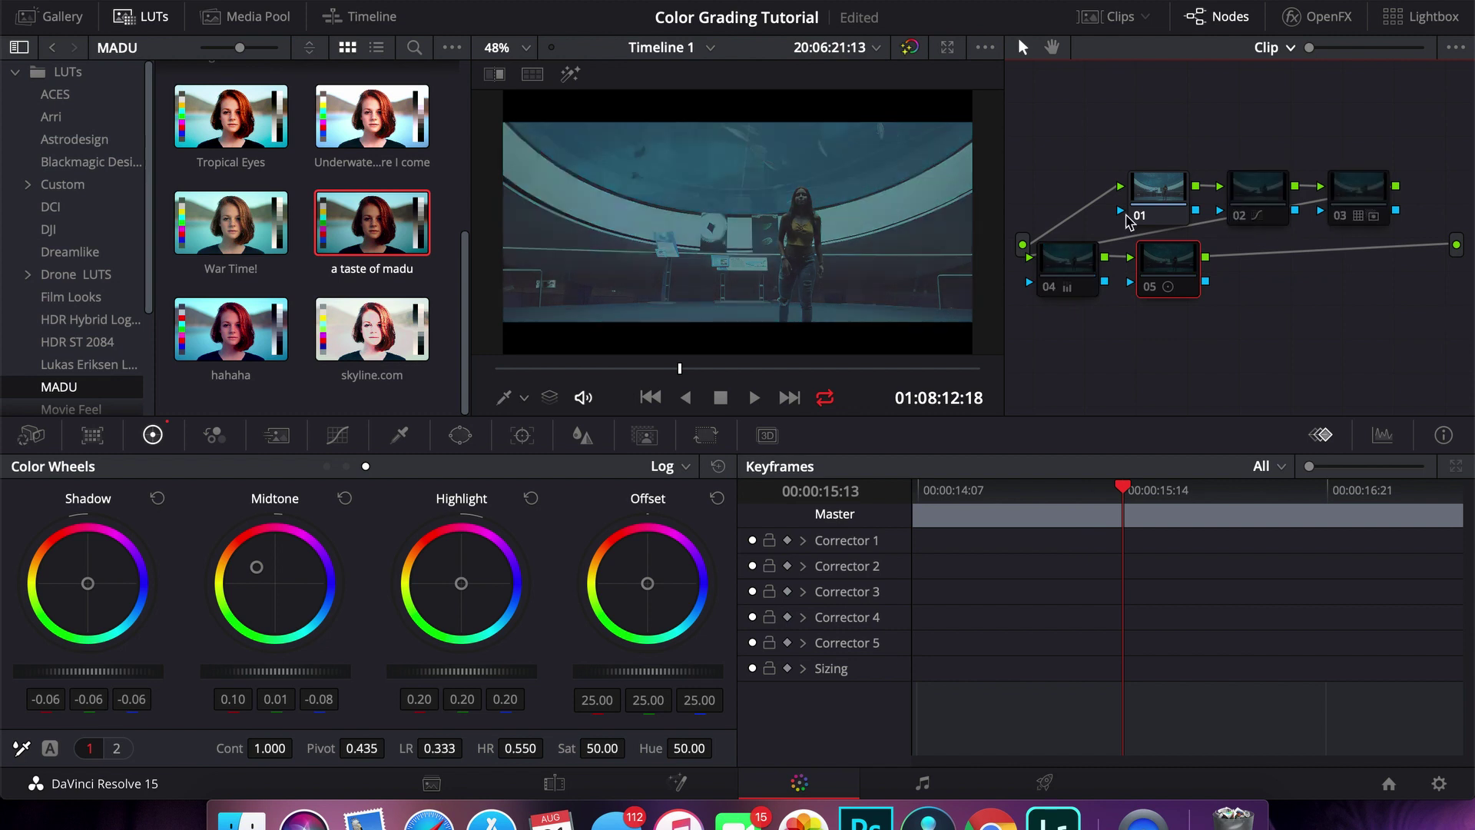
{"action": "key", "text": "space"}
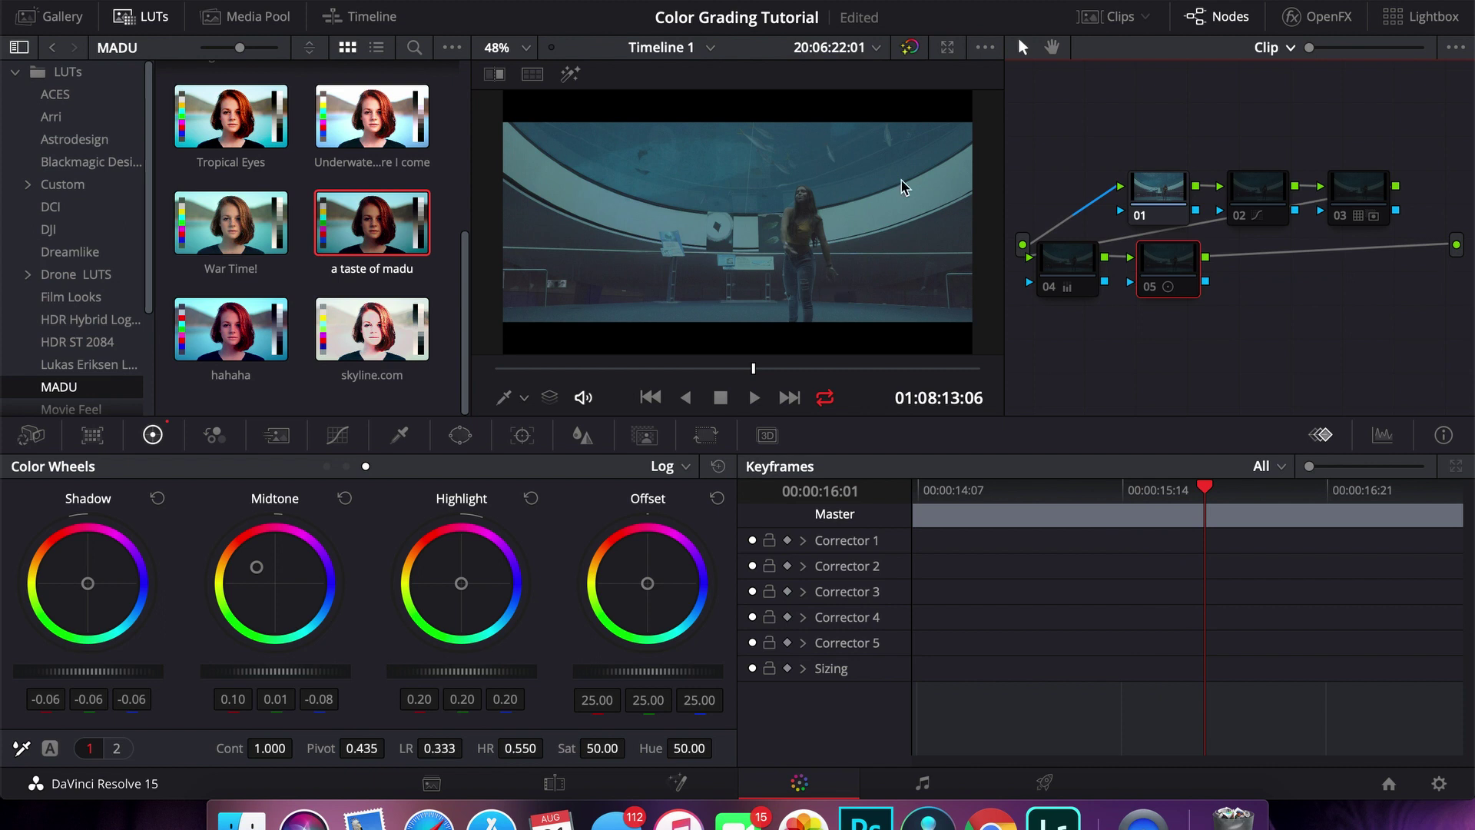
{"action": "left_click", "coordinate": [1240, 217]}
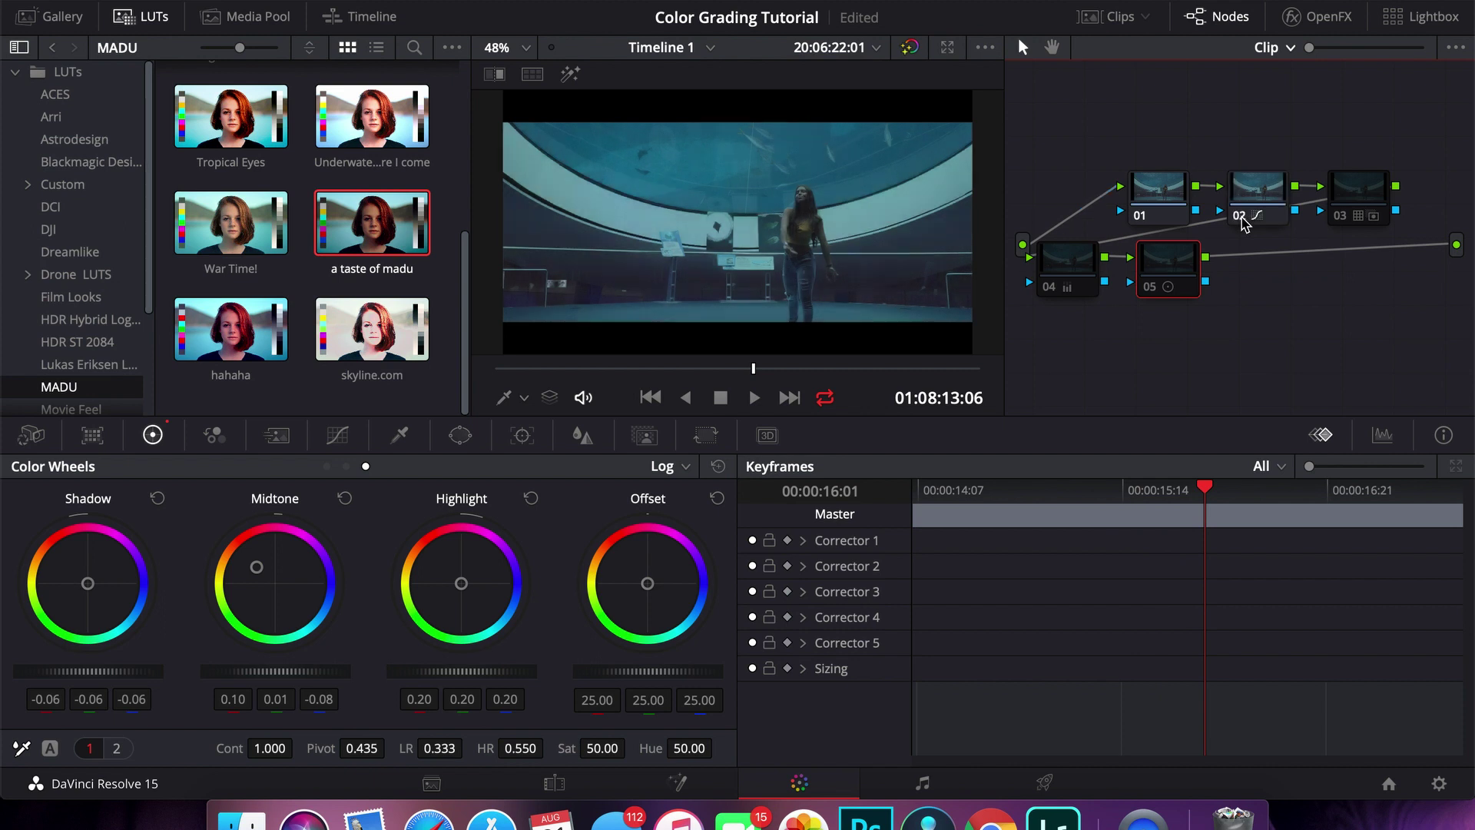
{"action": "left_click", "coordinate": [1340, 216]}
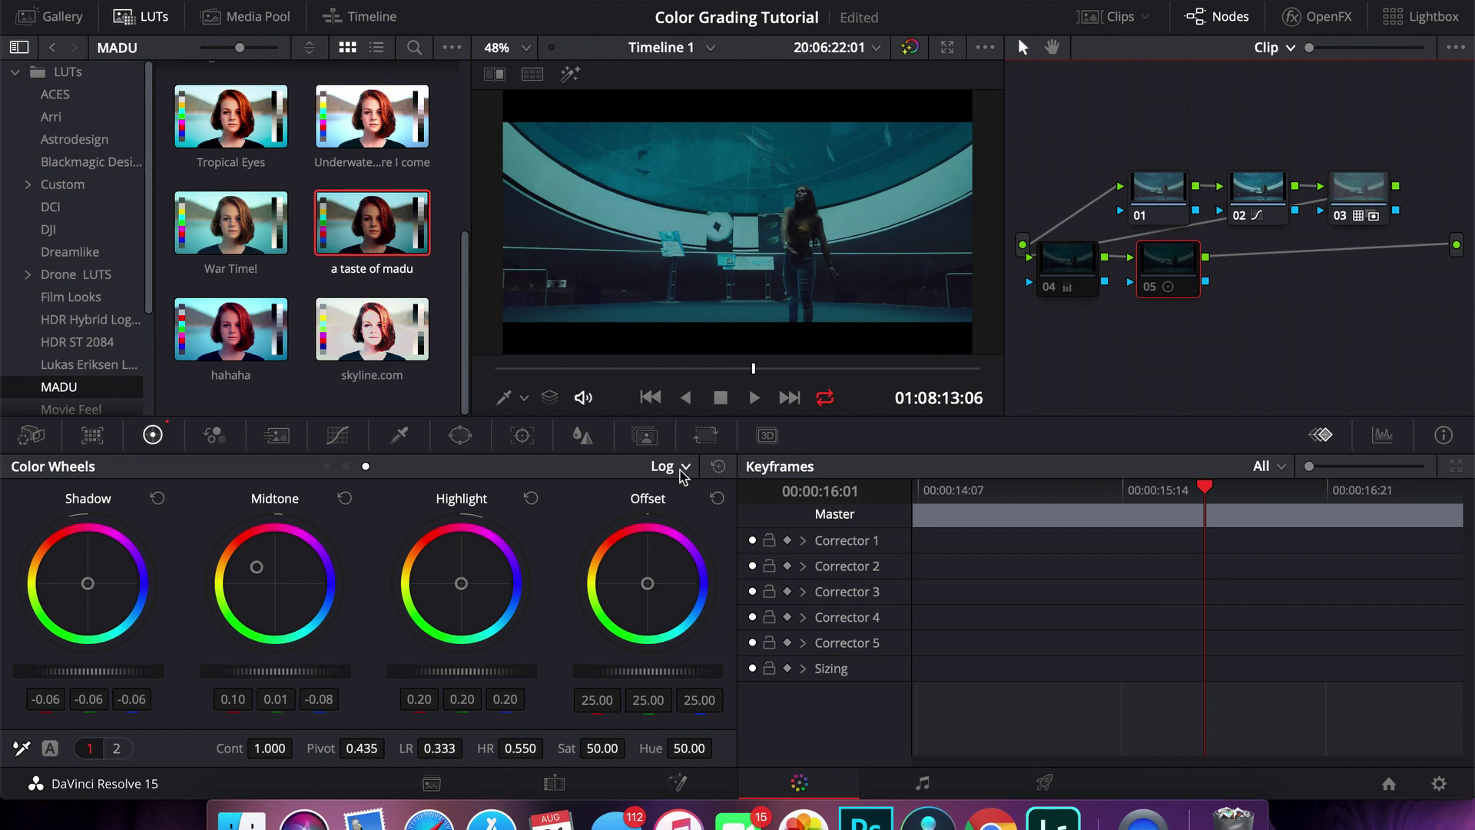
Open the Key palette and toggle nodes 03, 04 and 05 off and on, leaving all enabled
{"action": "left_click", "coordinate": [644, 436]}
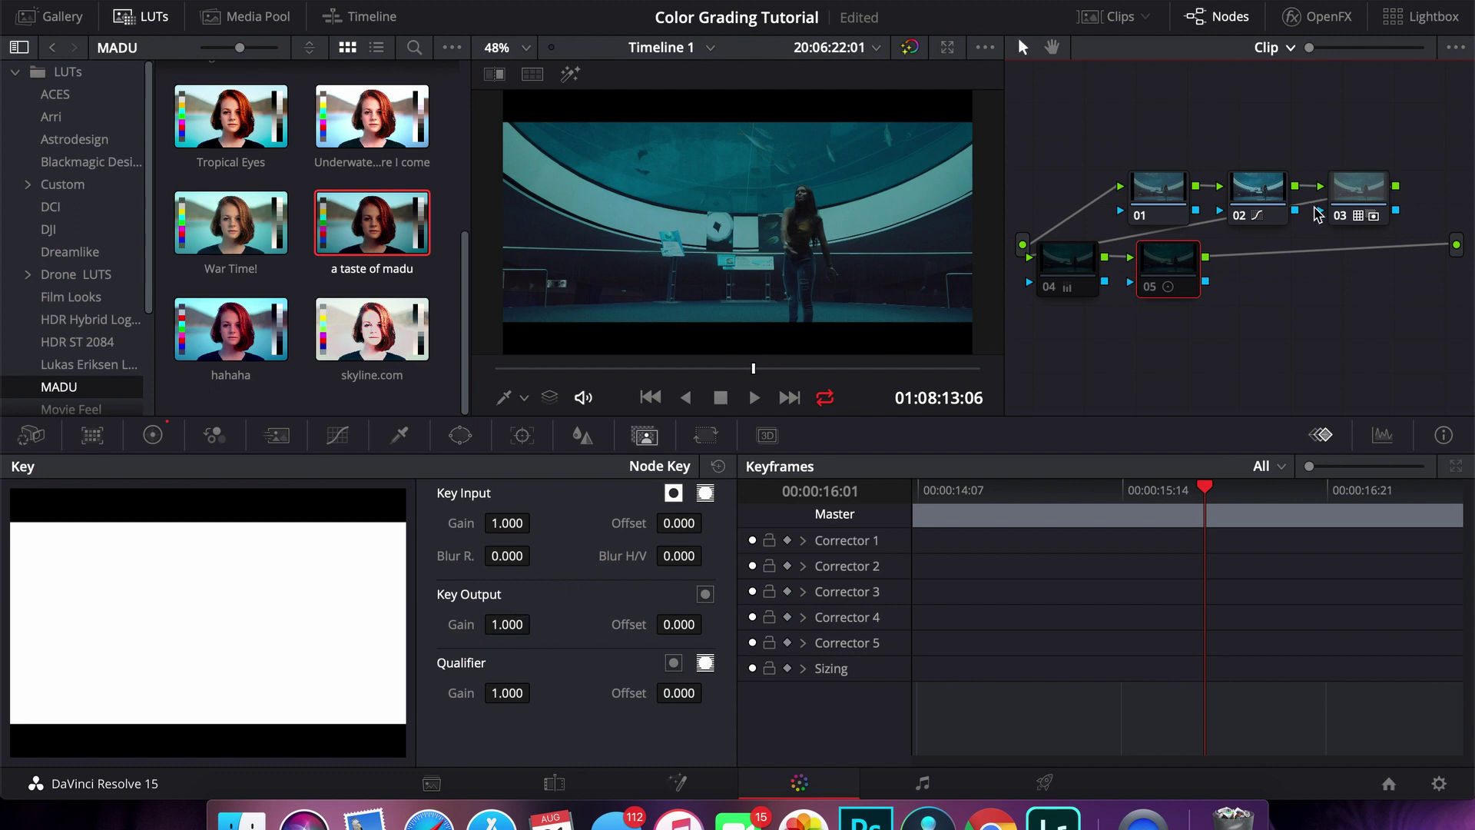
{"action": "left_click", "coordinate": [1340, 216]}
{"action": "left_click", "coordinate": [1341, 216]}
{"action": "left_click", "coordinate": [1049, 288]}
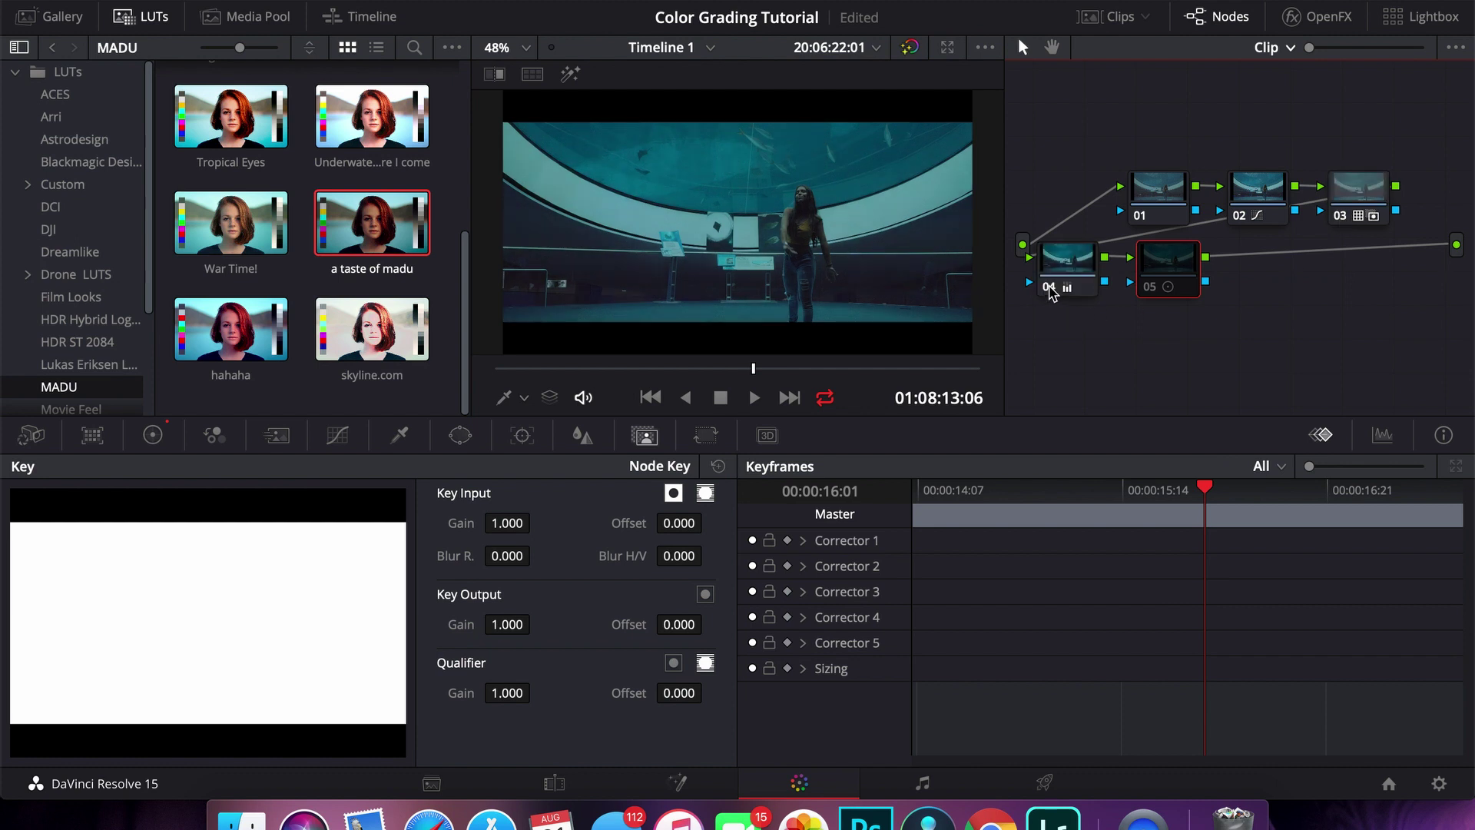
{"action": "left_click", "coordinate": [1049, 288]}
{"action": "left_click", "coordinate": [1049, 288]}
{"action": "left_click", "coordinate": [1150, 292]}
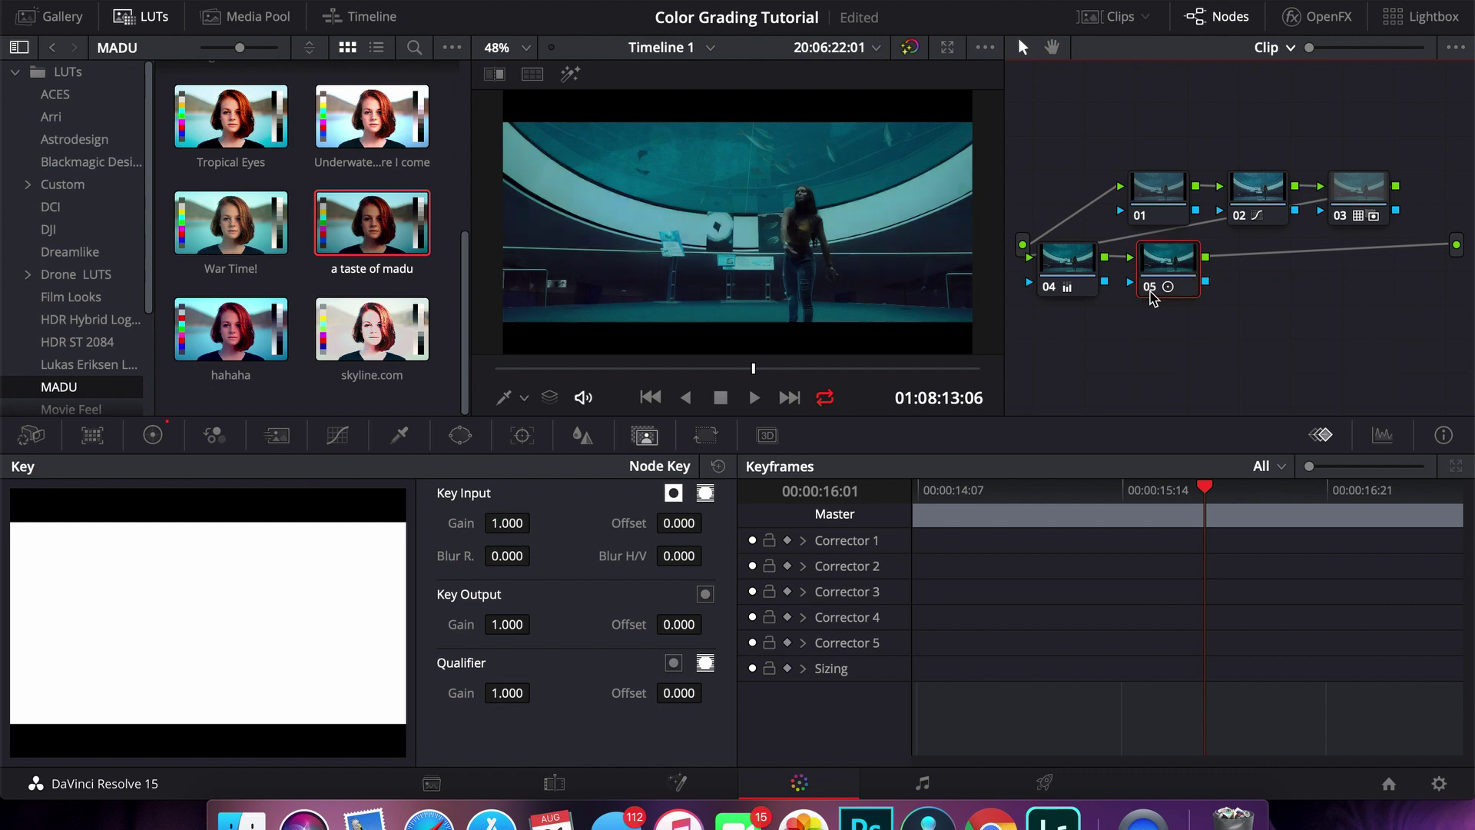
{"action": "left_click", "coordinate": [1150, 290]}
{"action": "left_click", "coordinate": [1150, 290]}
{"action": "left_click", "coordinate": [1150, 290]}
{"action": "left_click", "coordinate": [1150, 290]}
Play the fully graded five-node clip from a later frame
{"action": "key", "text": "space"}
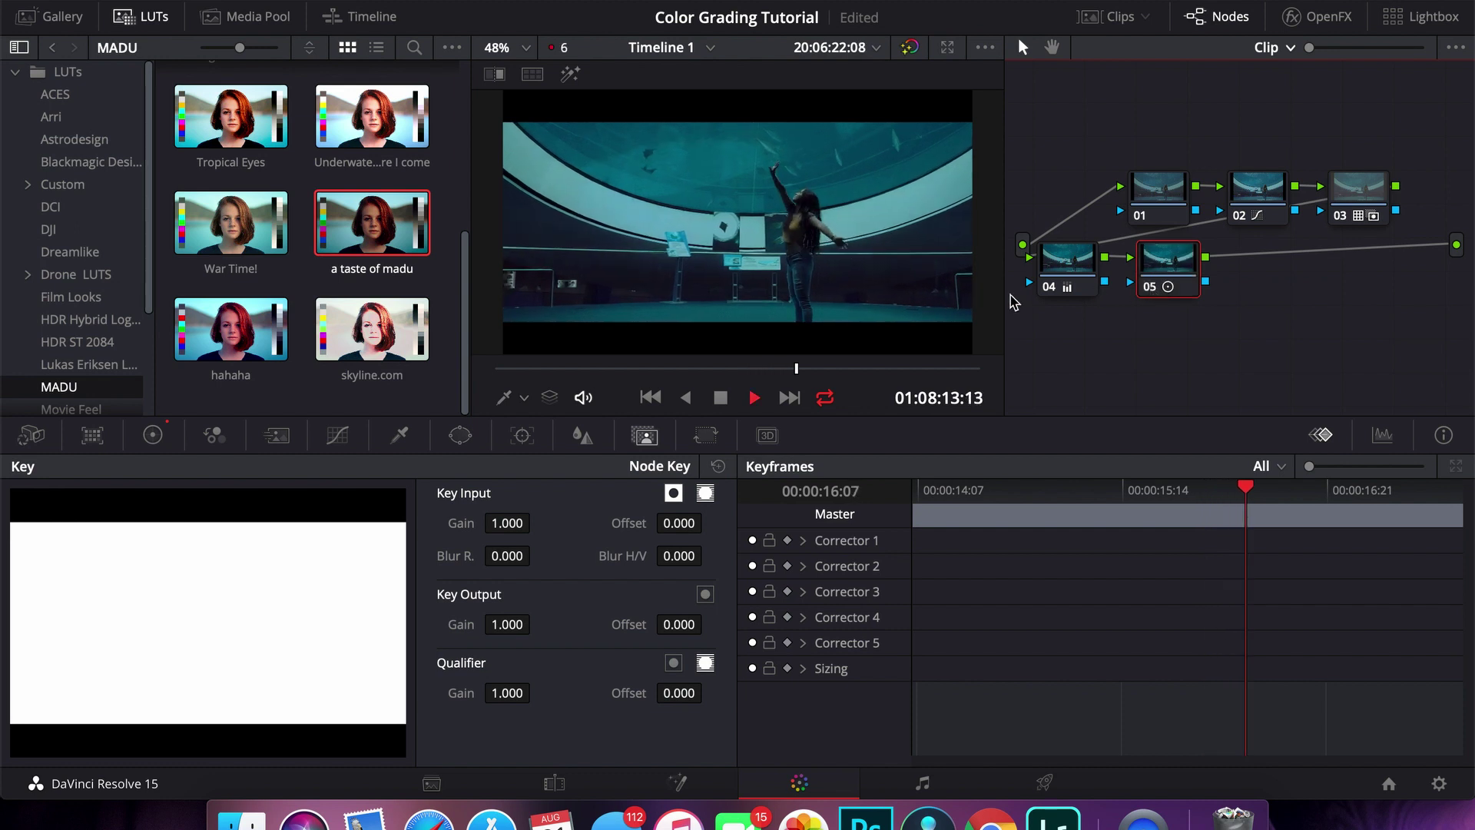
{"action": "key", "text": "space"}
{"action": "left_click_drag", "start_coordinate": [506, 374], "coordinate": [807, 369]}
{"action": "key", "text": "space"}
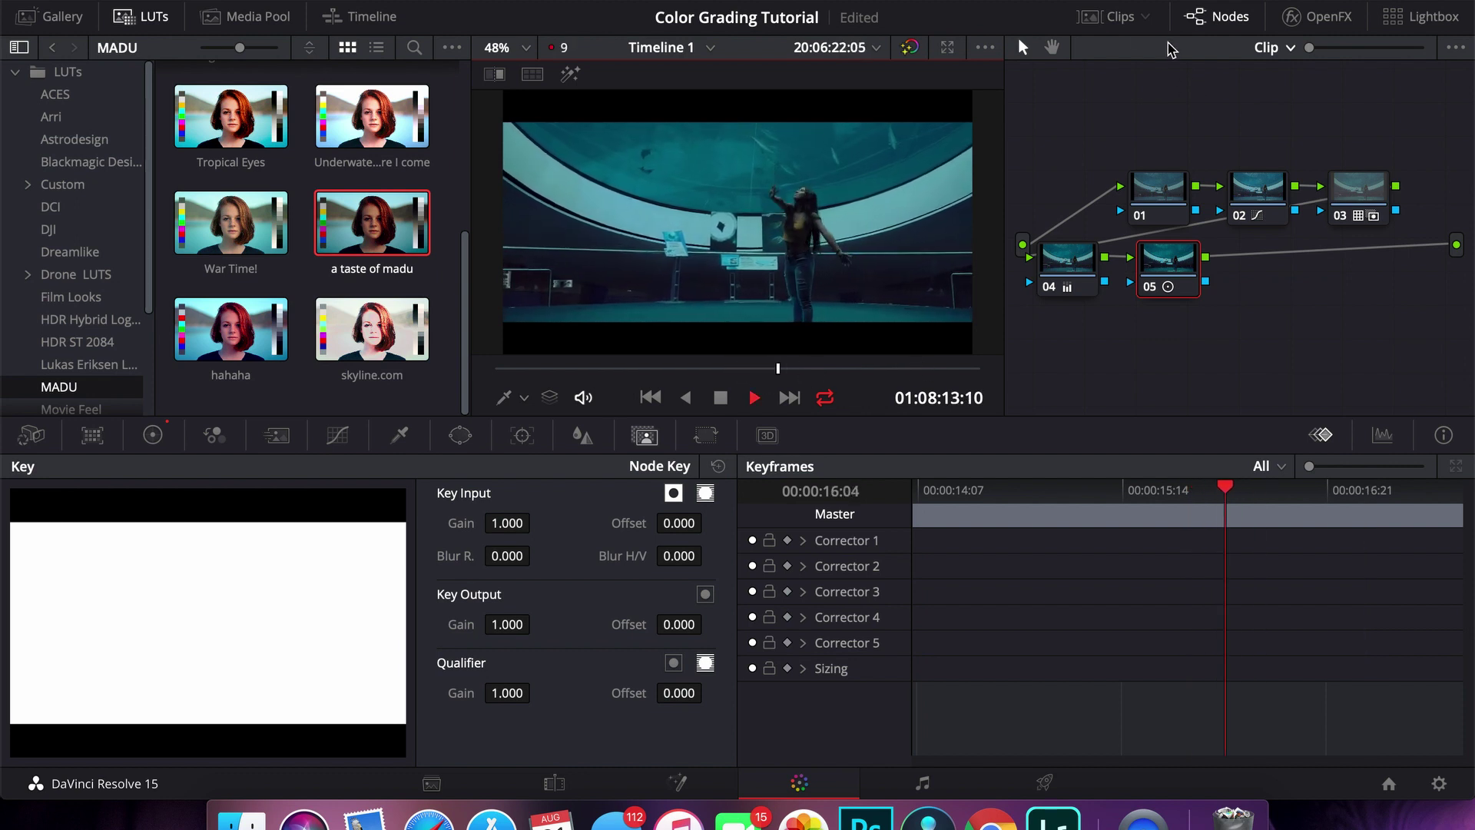
Switch to zipper clip 23 and play it from an earlier frame
{"action": "left_click", "coordinate": [1115, 23]}
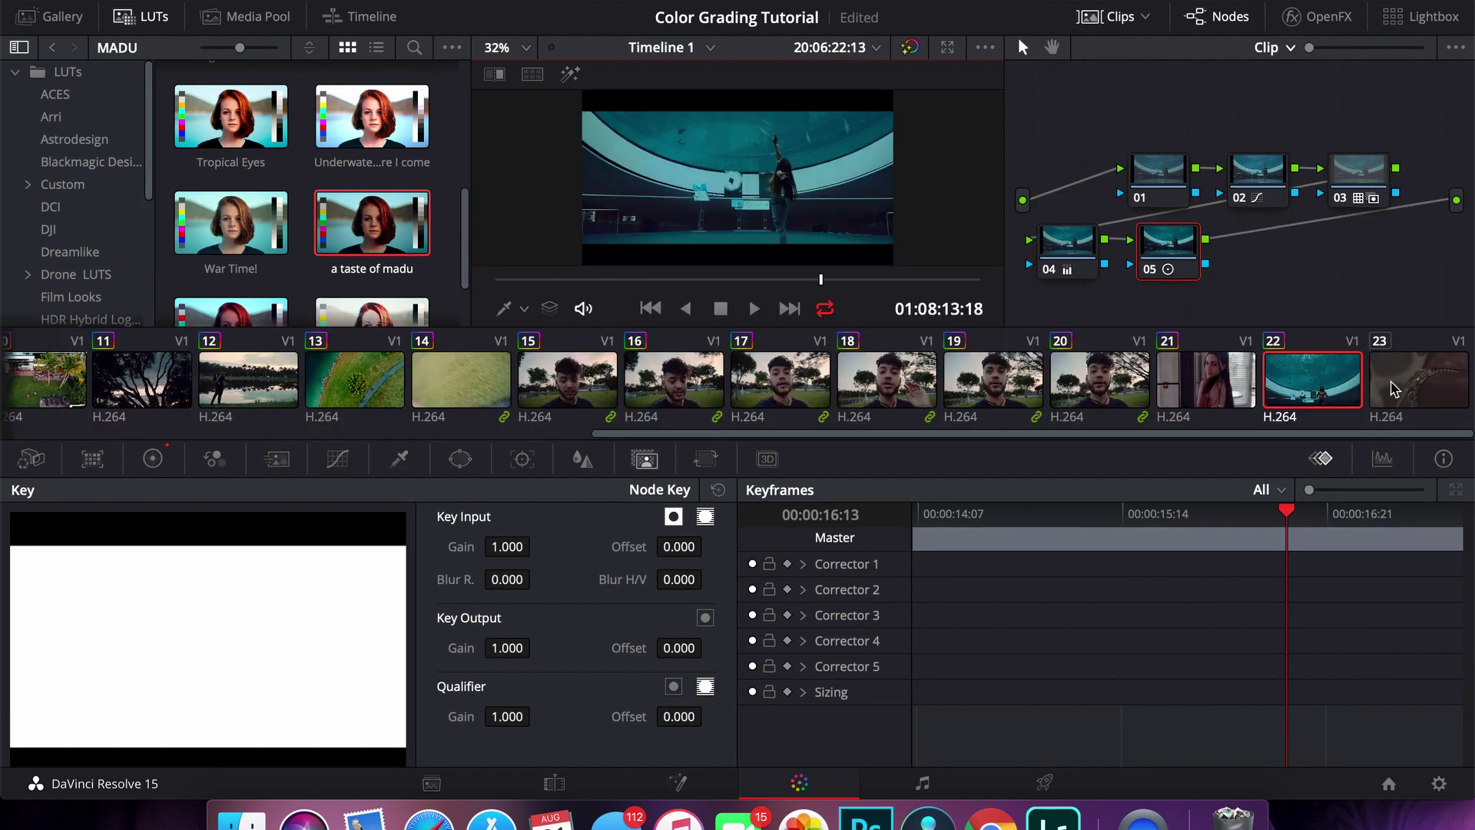
{"action": "key", "text": "Down"}
{"action": "left_click", "coordinate": [1107, 19]}
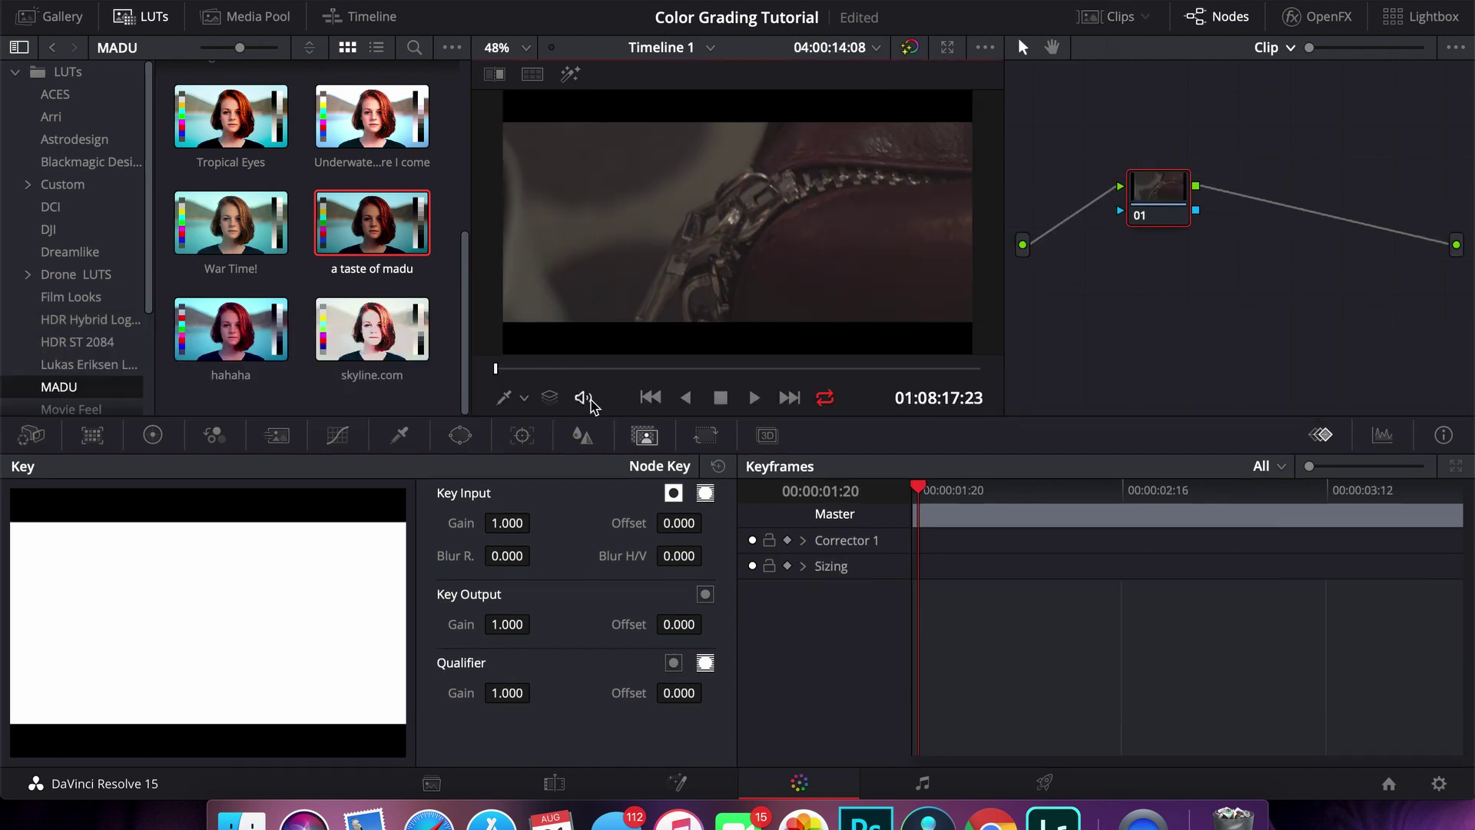
{"action": "key", "text": "space"}
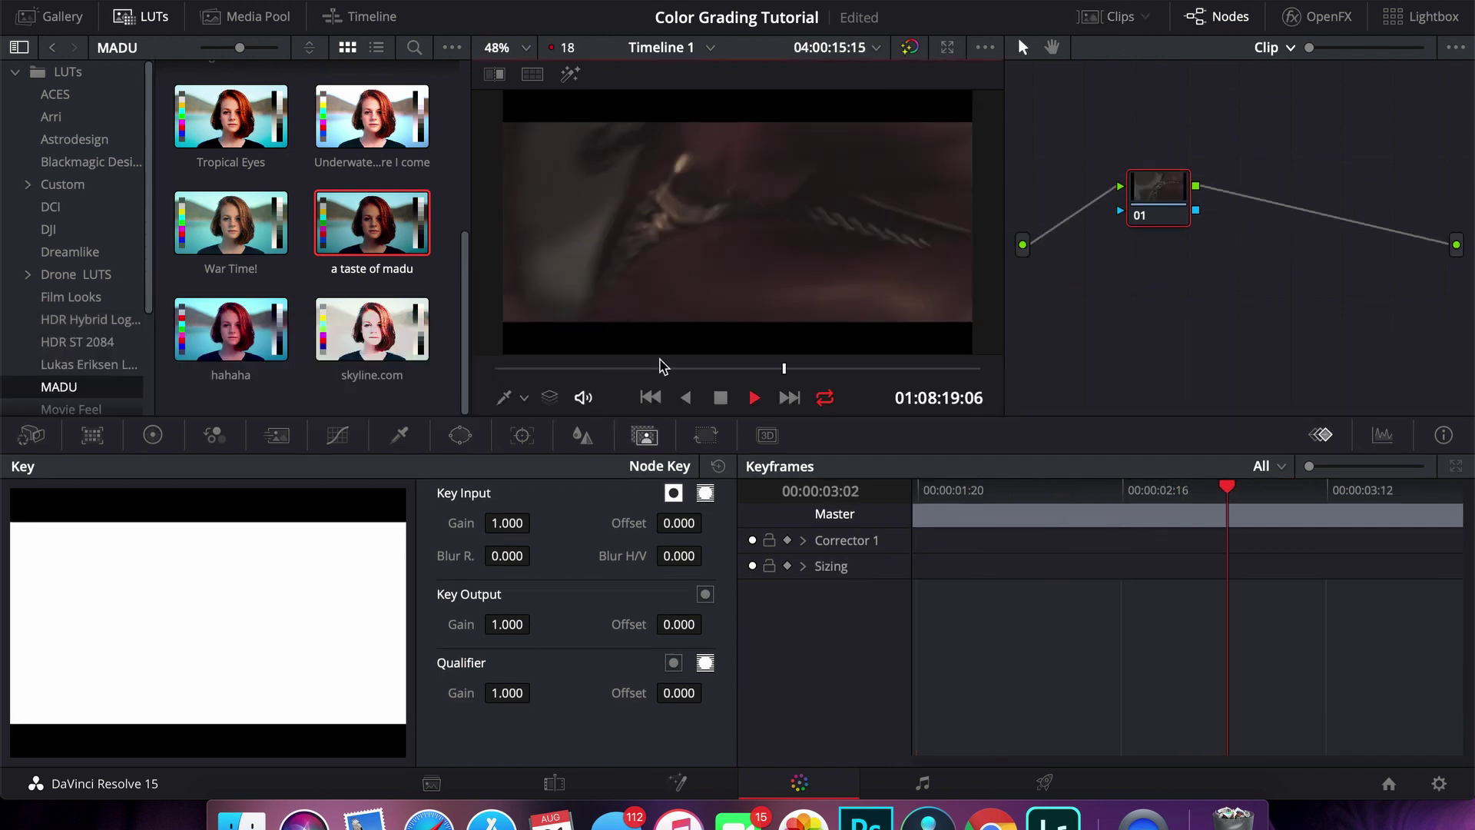
{"action": "left_click", "coordinate": [526, 368]}
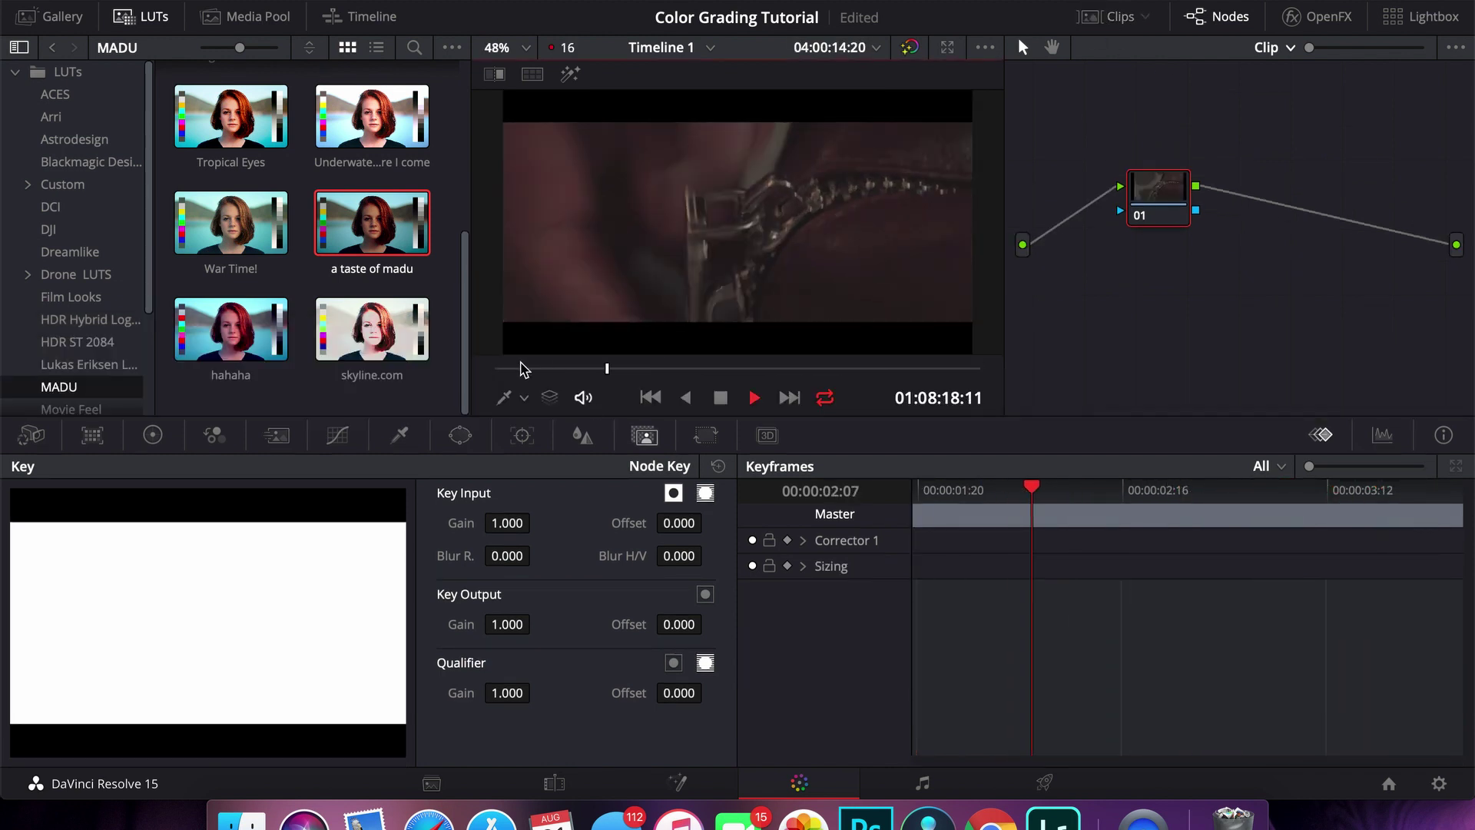
Add node 02 with an S-shaped luma curve lifting midtones and deepening shadows, then add node 03
{"action": "key", "text": "shift+7"}
{"action": "key", "text": "space"}
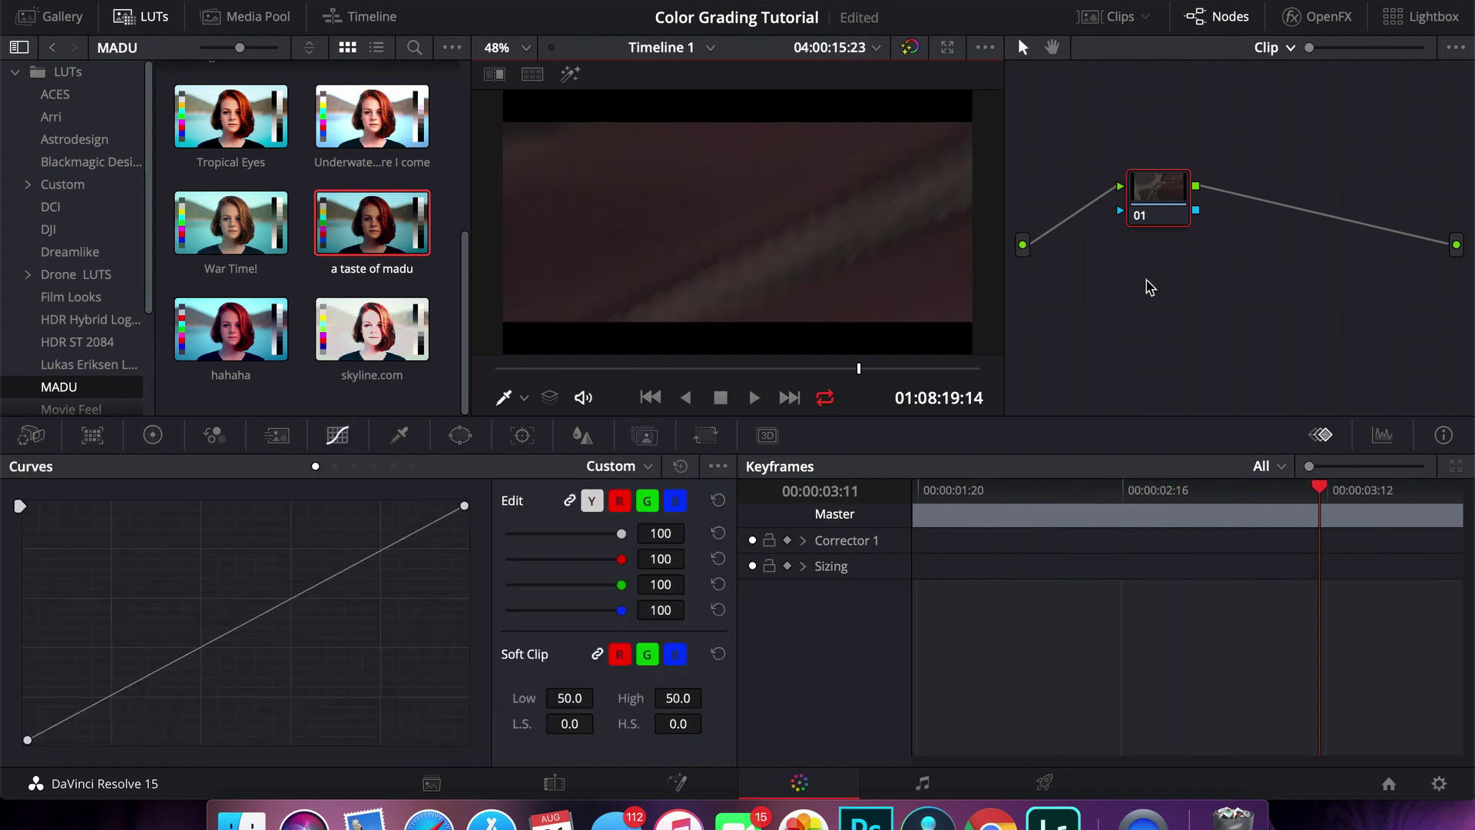
{"action": "key", "text": "alt+s"}
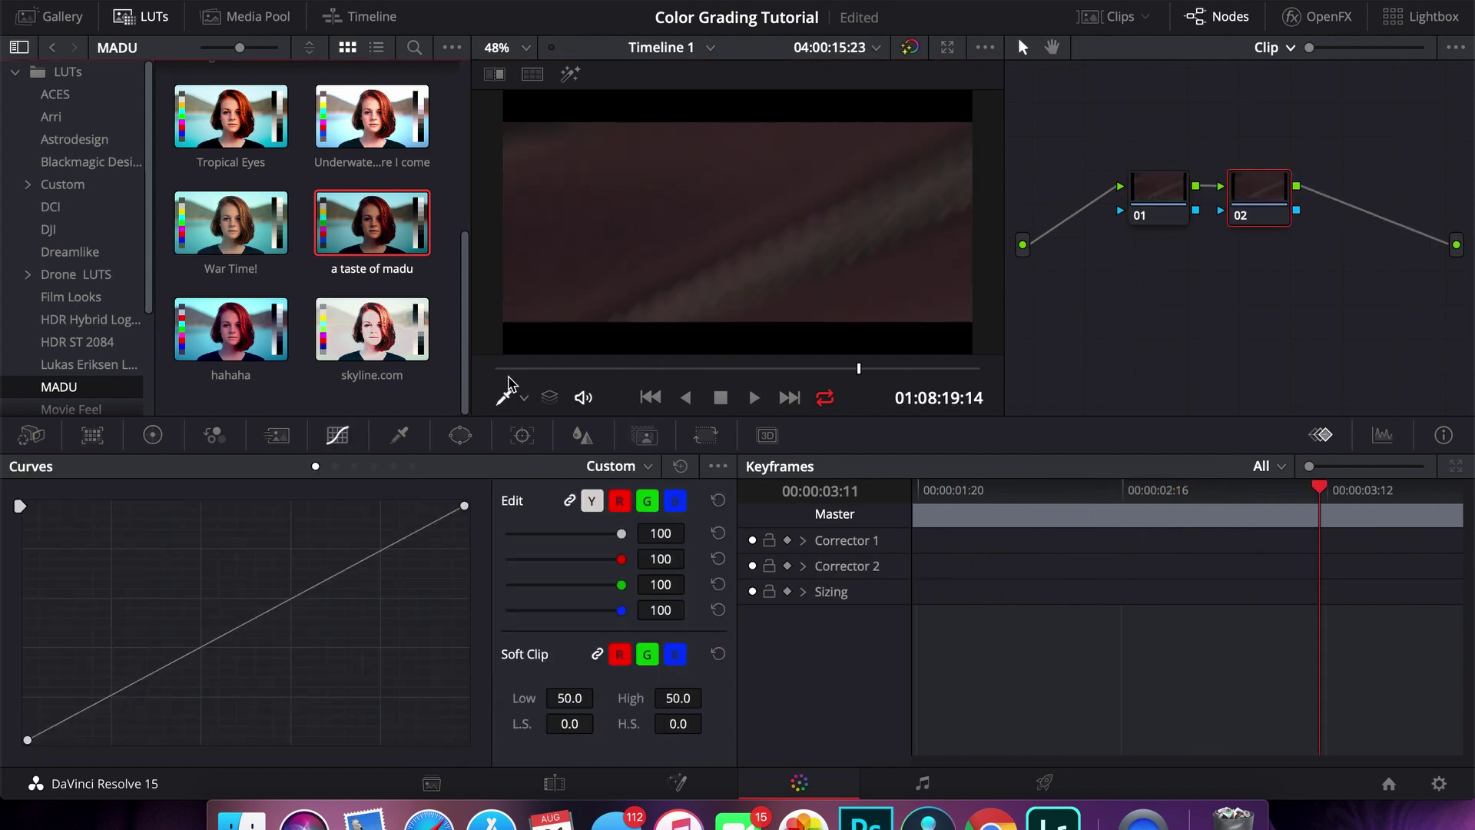
{"action": "left_click_drag", "start_coordinate": [514, 379], "coordinate": [484, 403]}
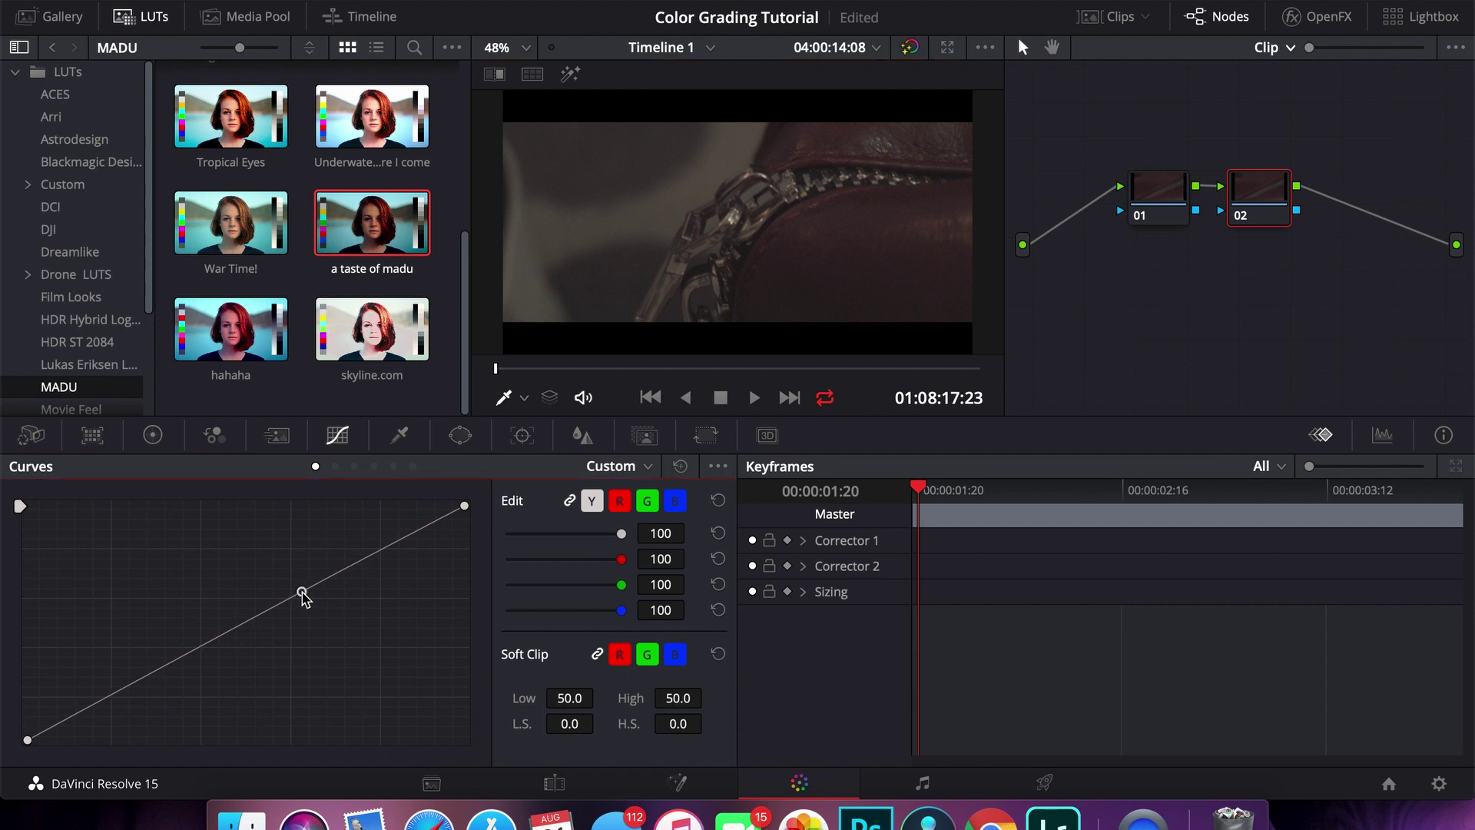
{"action": "left_click_drag", "start_coordinate": [303, 593], "coordinate": [289, 582]}
{"action": "left_click_drag", "start_coordinate": [167, 657], "coordinate": [183, 660]}
{"action": "left_click_drag", "start_coordinate": [92, 704], "coordinate": [95, 718]}
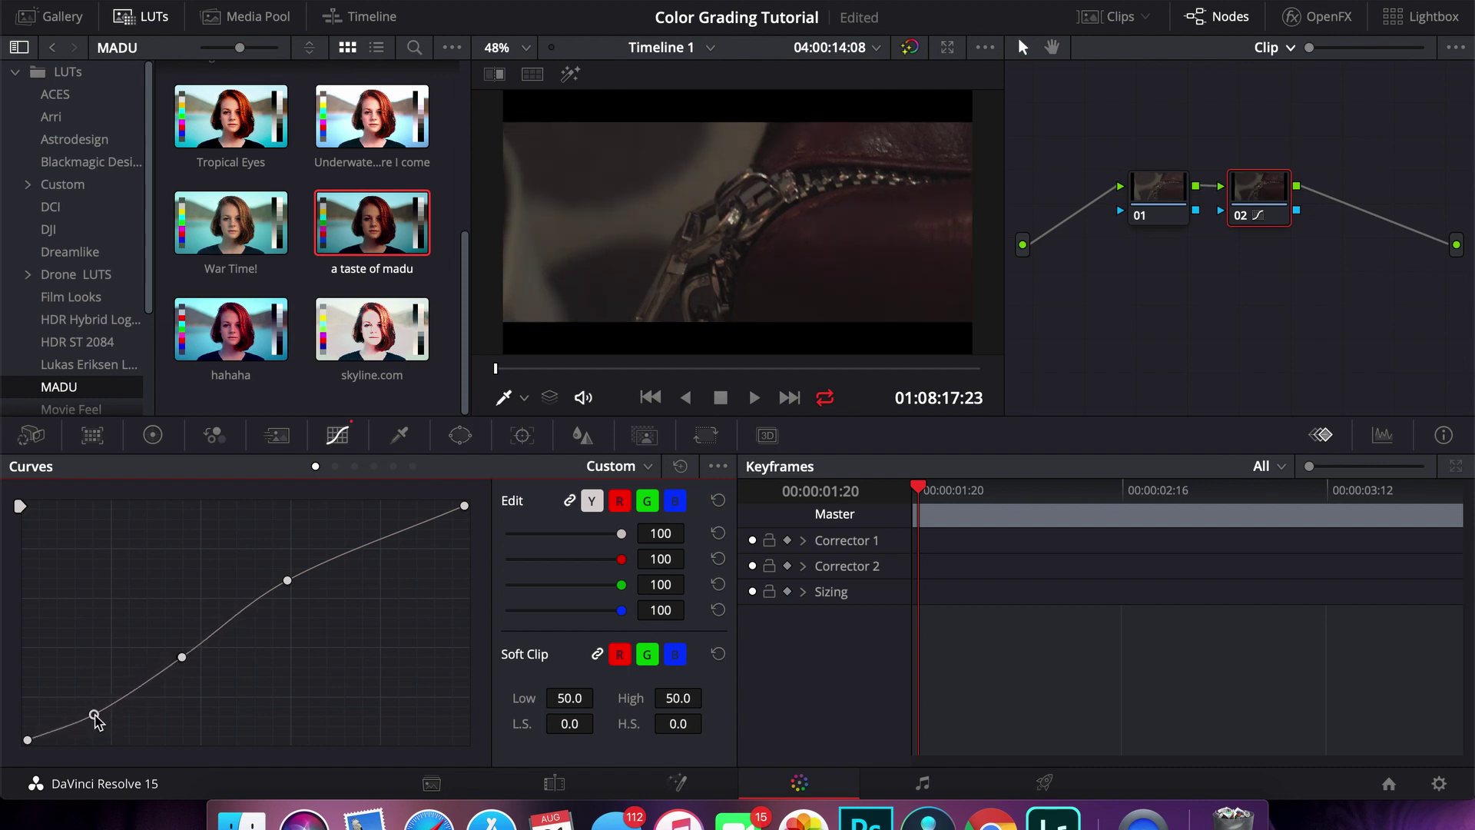
{"action": "key", "text": "alt+s"}
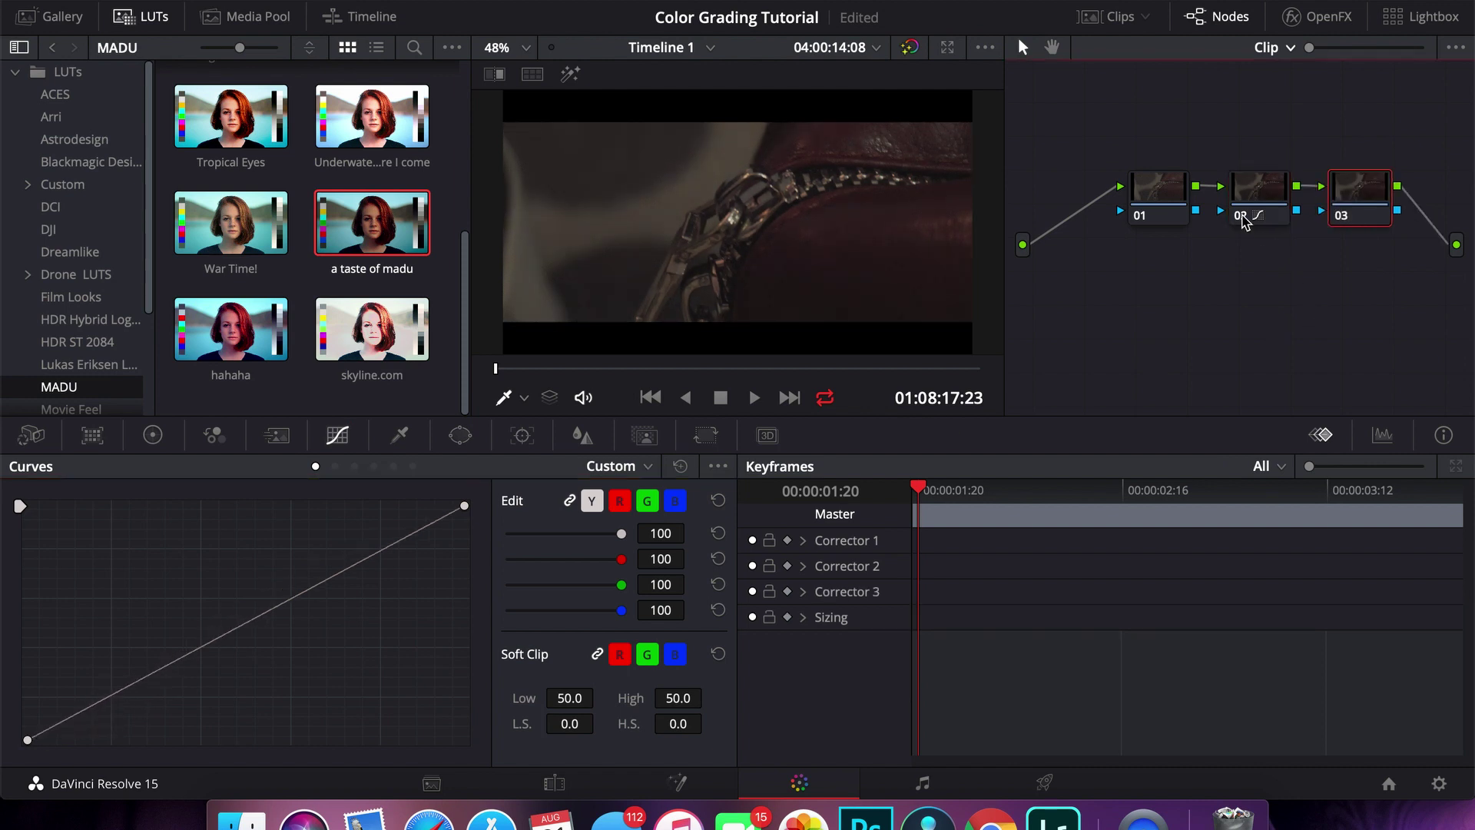
Compare curve node 02 on and off, then apply the 'Lets get industrial' LUT to node 03
{"action": "left_click", "coordinate": [1241, 218]}
{"action": "left_click", "coordinate": [1241, 217]}
{"action": "left_click", "coordinate": [1242, 217]}
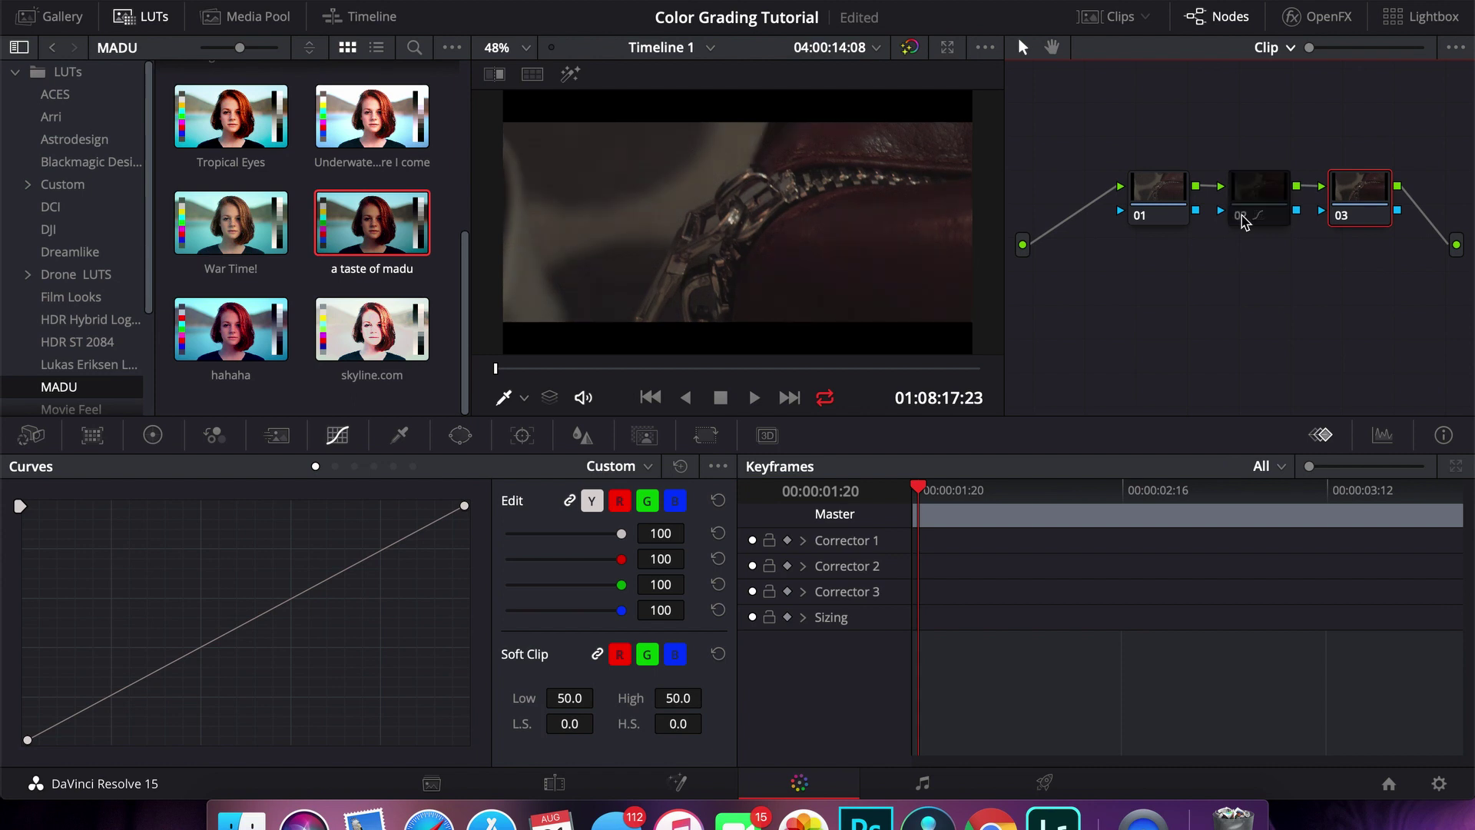
{"action": "left_click", "coordinate": [1242, 217]}
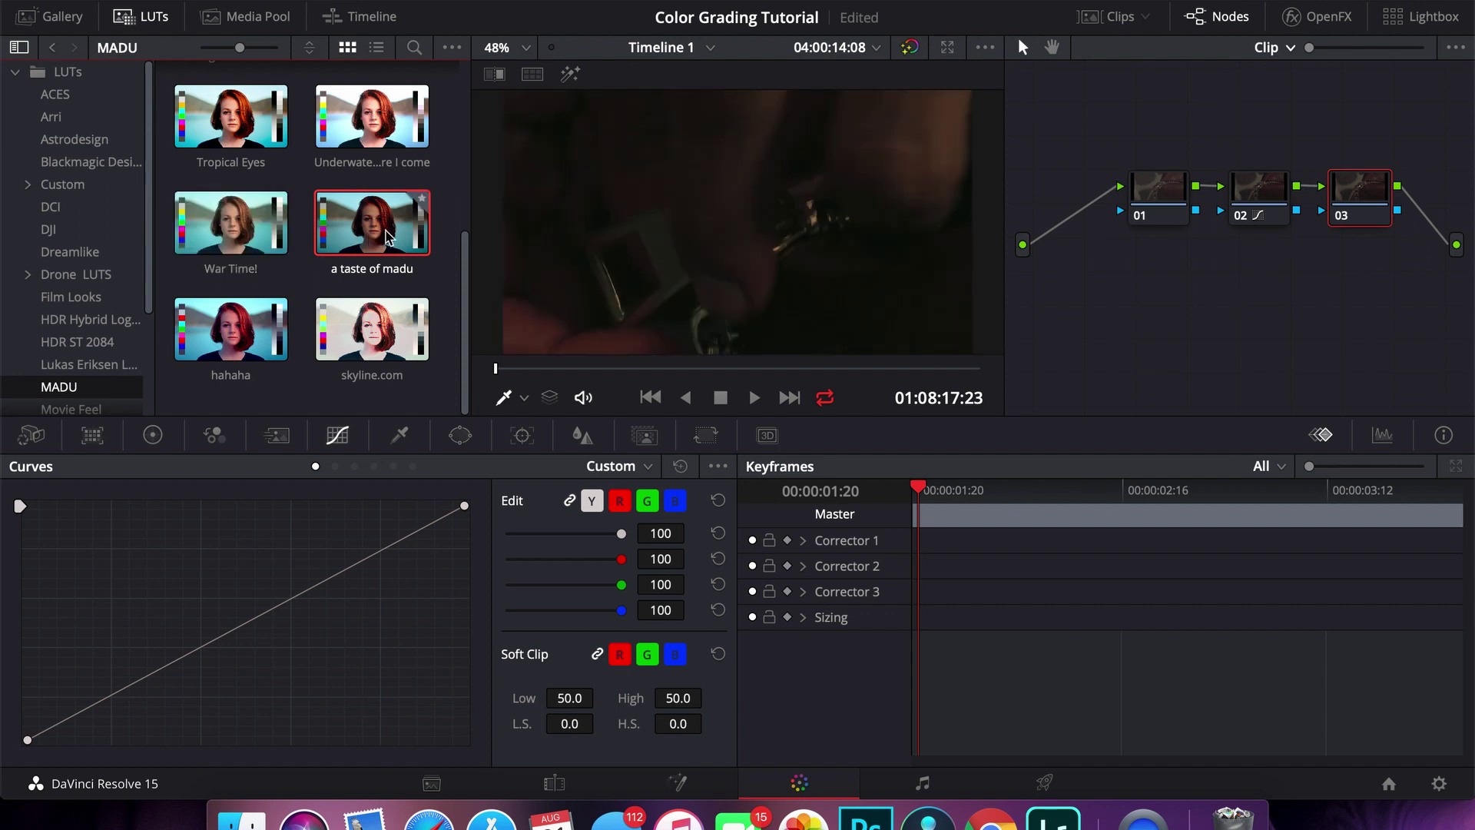
{"action": "scroll", "coordinate": [368, 245], "scroll_direction": "up", "scroll_amount": 5}
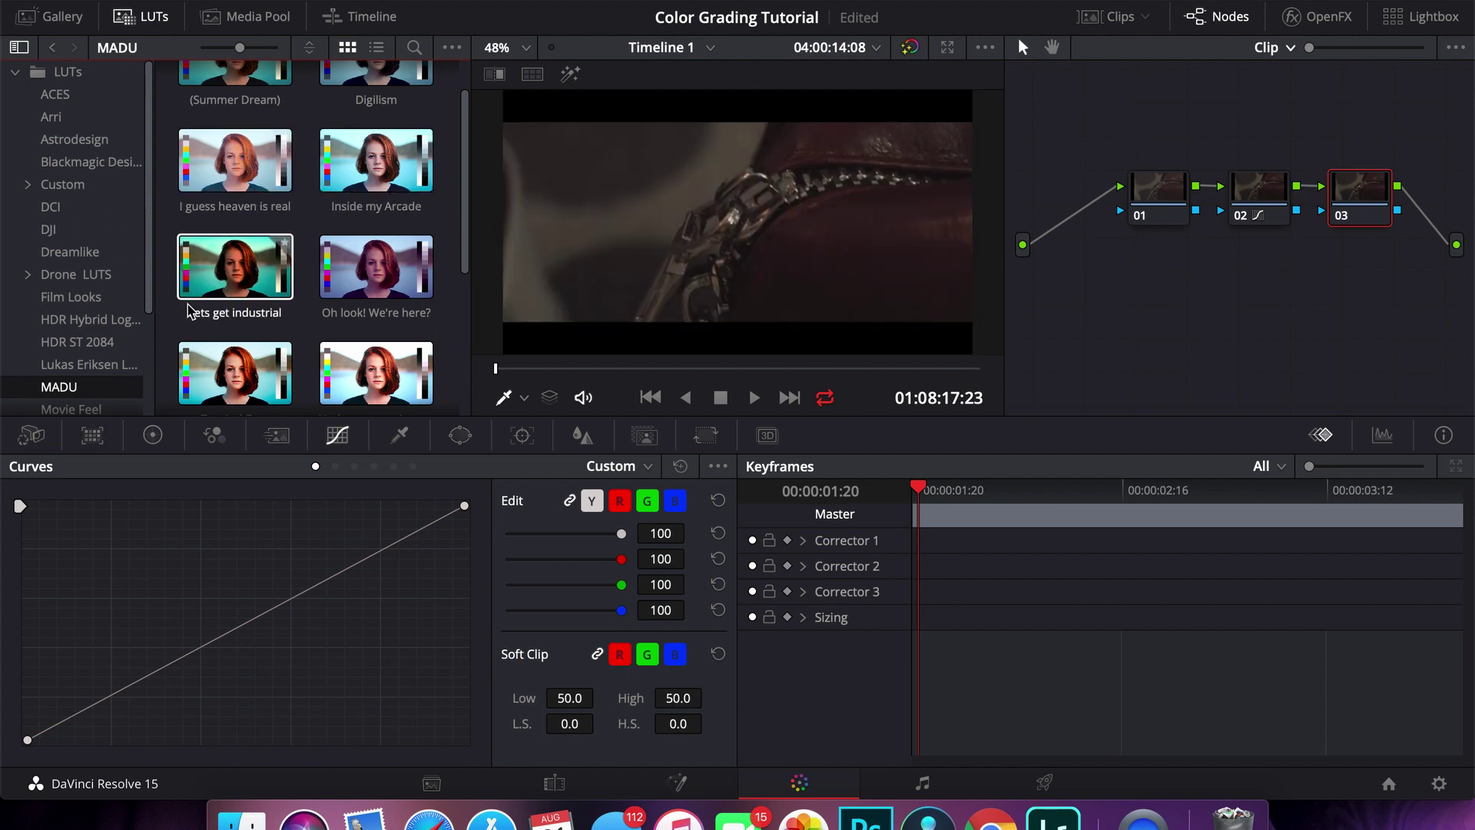
{"action": "left_click_drag", "start_coordinate": [240, 266], "coordinate": [1381, 203]}
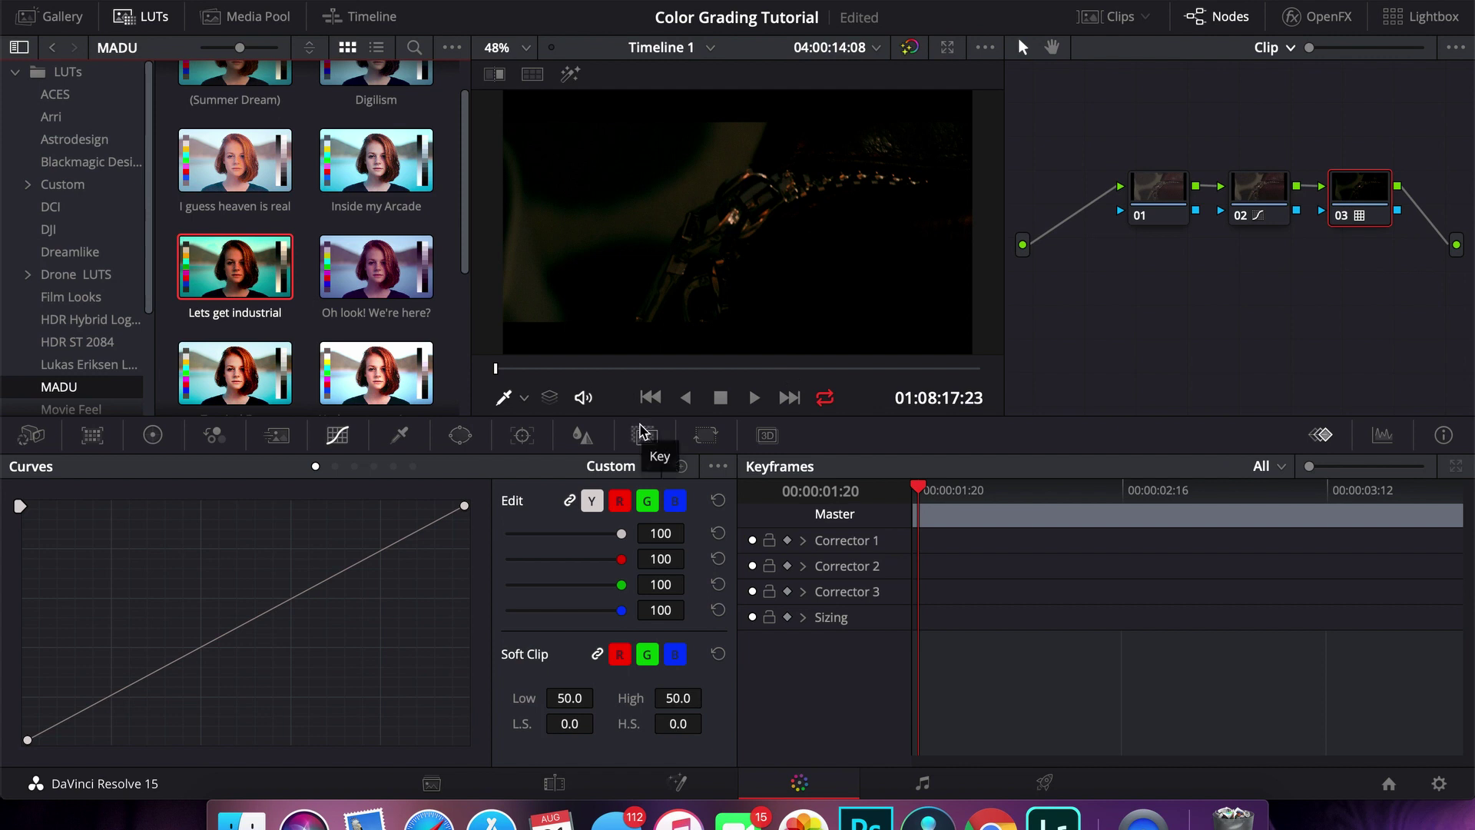
Lower the LUT node 03's key output gain to about 0.52
{"action": "left_click", "coordinate": [644, 435]}
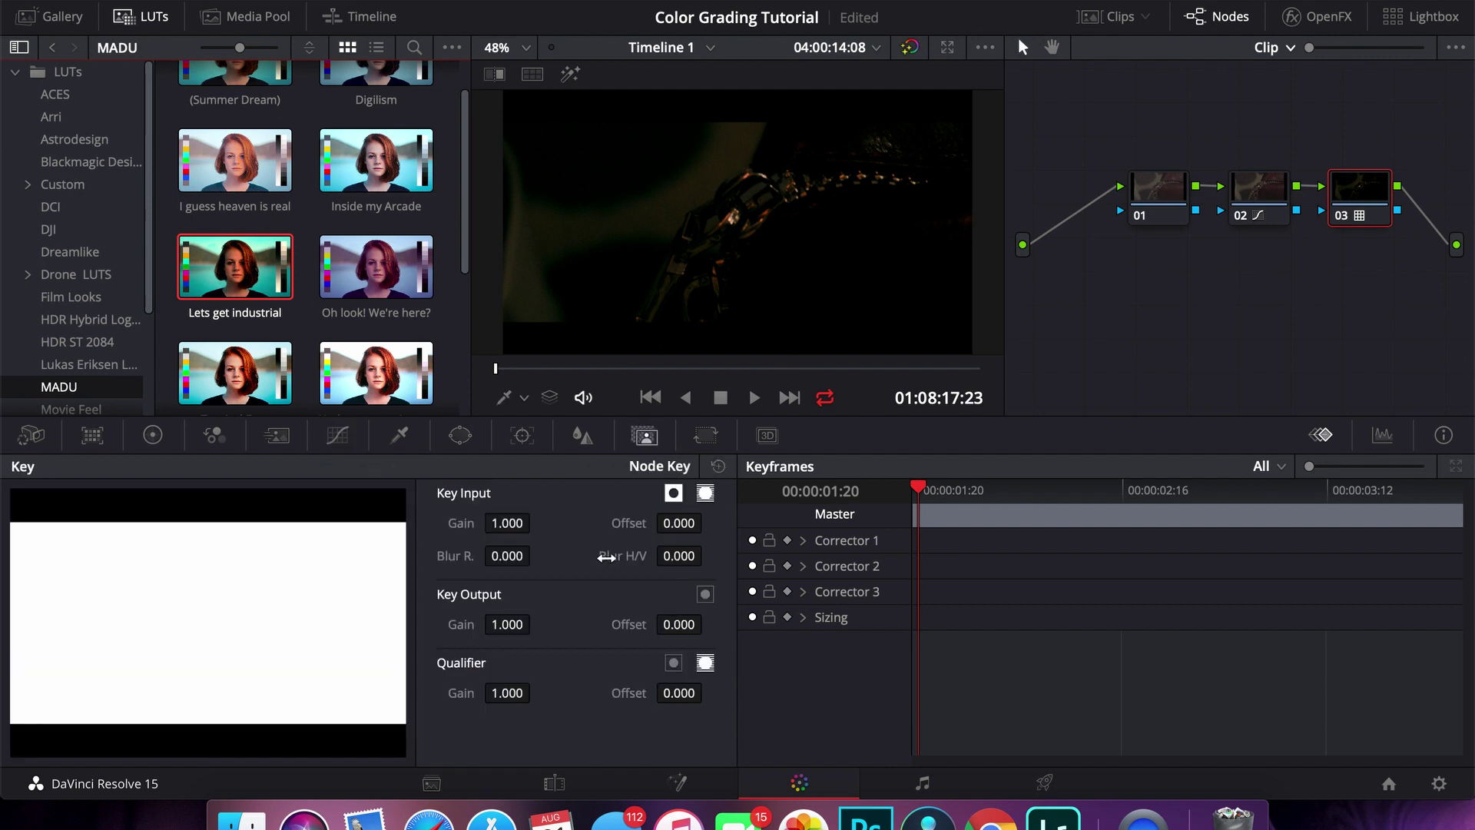
{"action": "left_click_drag", "start_coordinate": [522, 629], "coordinate": [457, 629]}
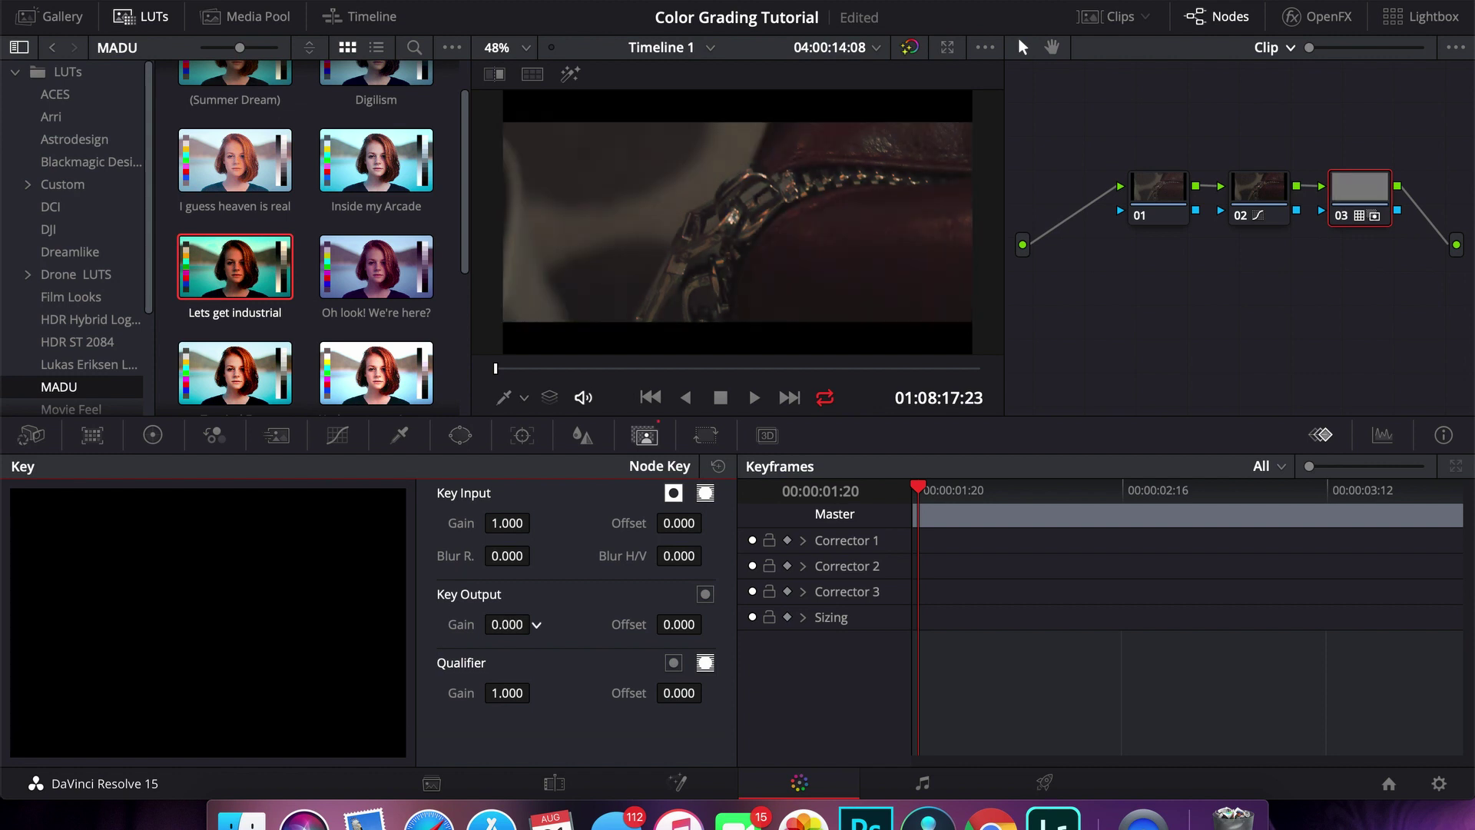
{"action": "mouse_move", "coordinate": [507, 623]}
{"action": "left_mouse_down"}
{"action": "mouse_move", "coordinate": [564, 624]}
{"action": "mouse_move", "coordinate": [504, 623]}
{"action": "left_mouse_up"}
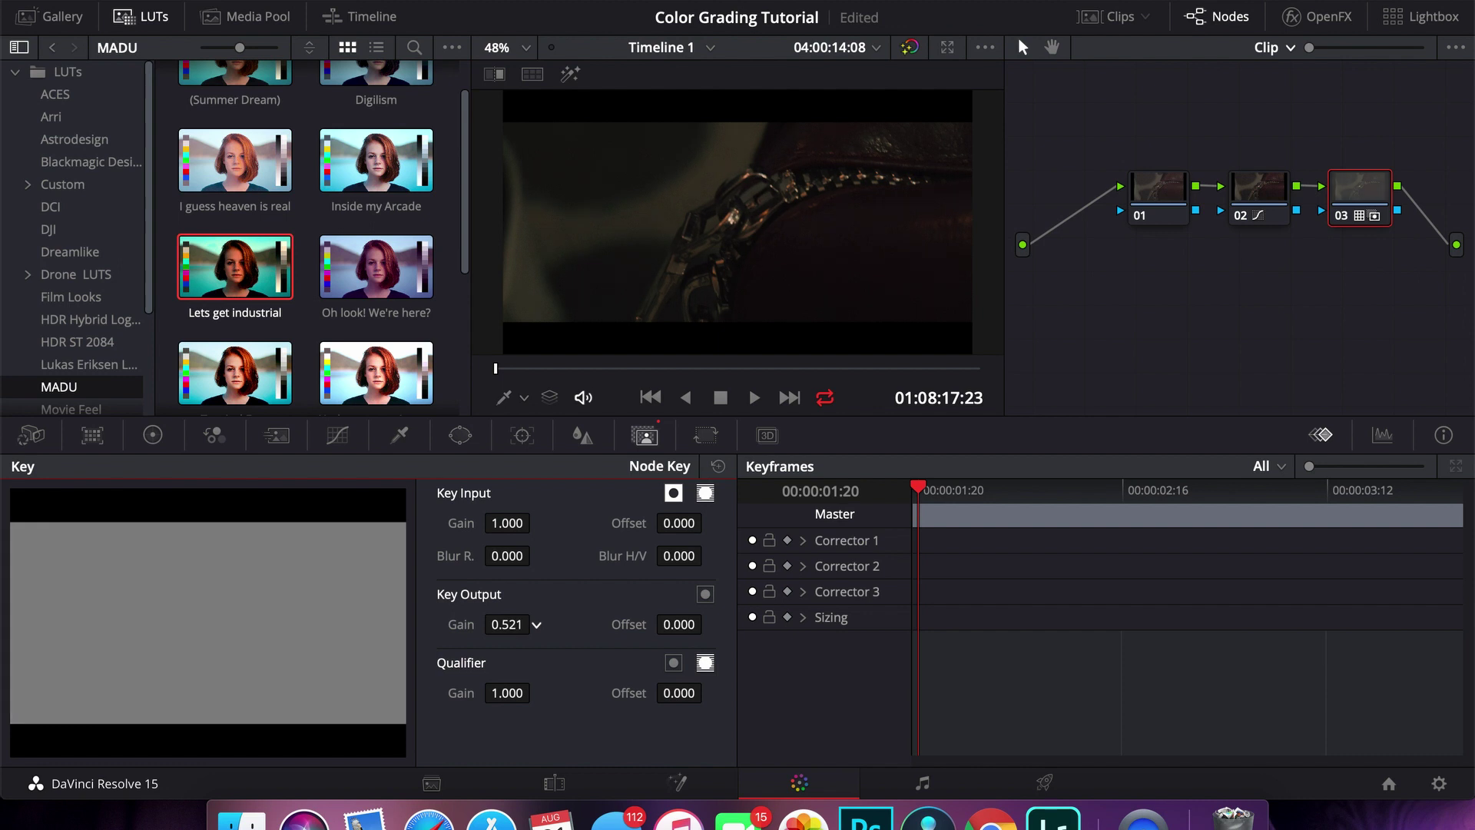
Add node 04 and raise its primary Gamma master wheel to 0.04
{"action": "key", "text": "alt+o"}
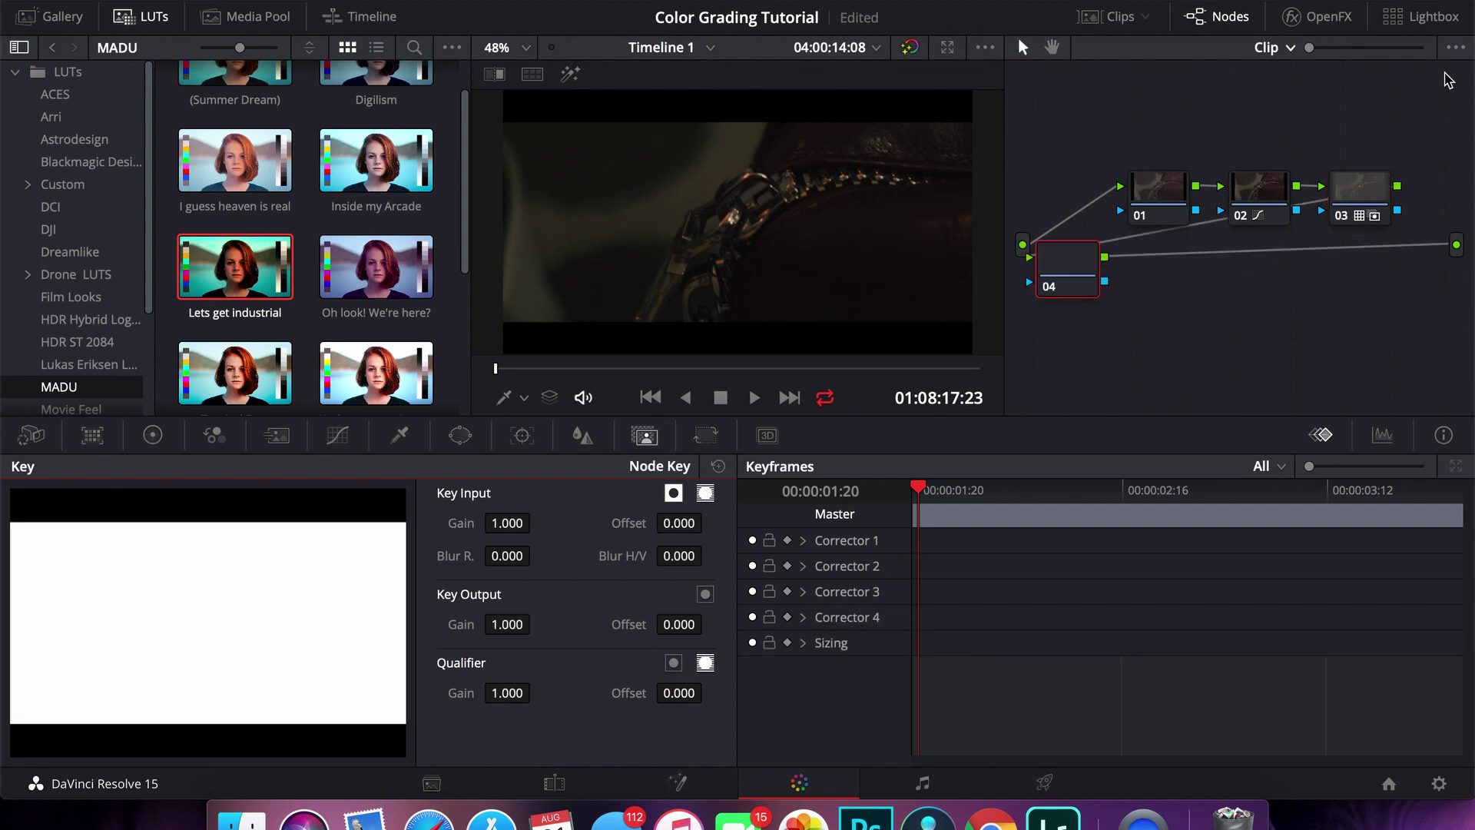
{"action": "left_click", "coordinate": [139, 442]}
{"action": "left_click", "coordinate": [329, 466]}
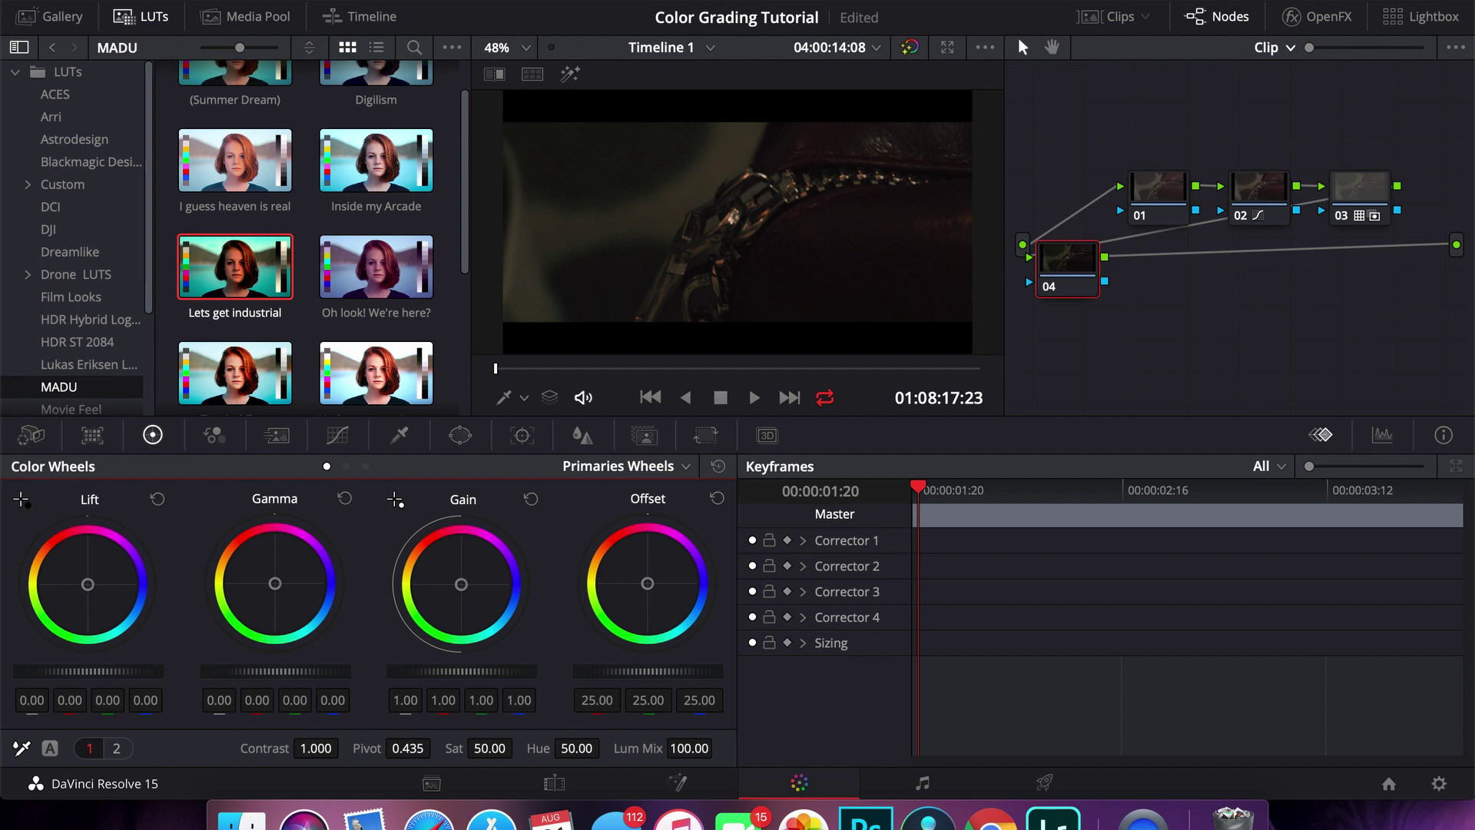
{"action": "left_click_drag", "start_coordinate": [275, 671], "coordinate": [304, 670]}
Add node 05 with log wheels: shadows -0.04, midtones 0.19, highlights warmed to 0.56/0.13/-0.06
{"action": "key", "text": "alt+s"}
{"action": "left_click", "coordinate": [366, 466]}
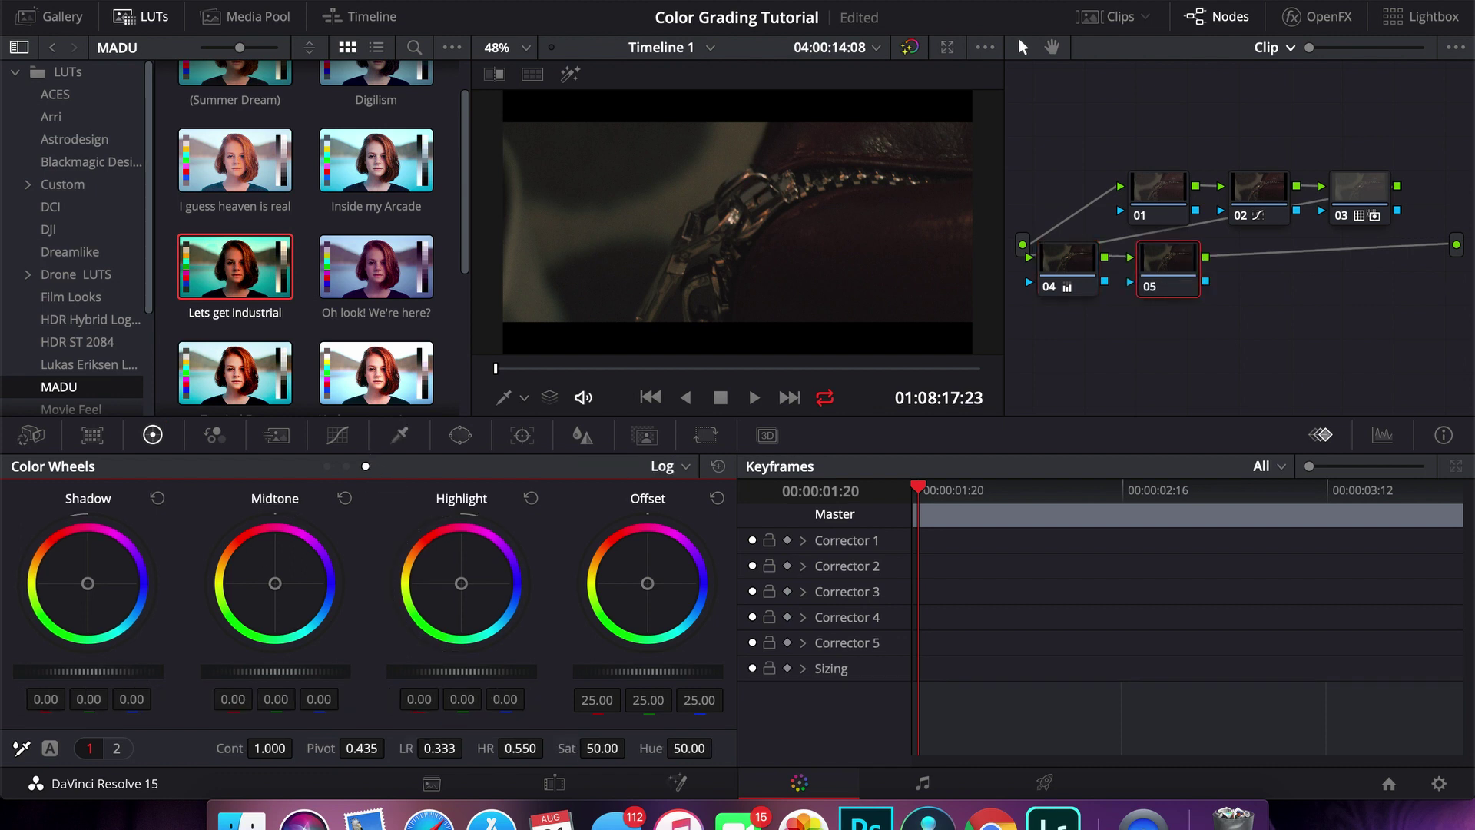
{"action": "left_click_drag", "start_coordinate": [89, 671], "coordinate": [82, 671]}
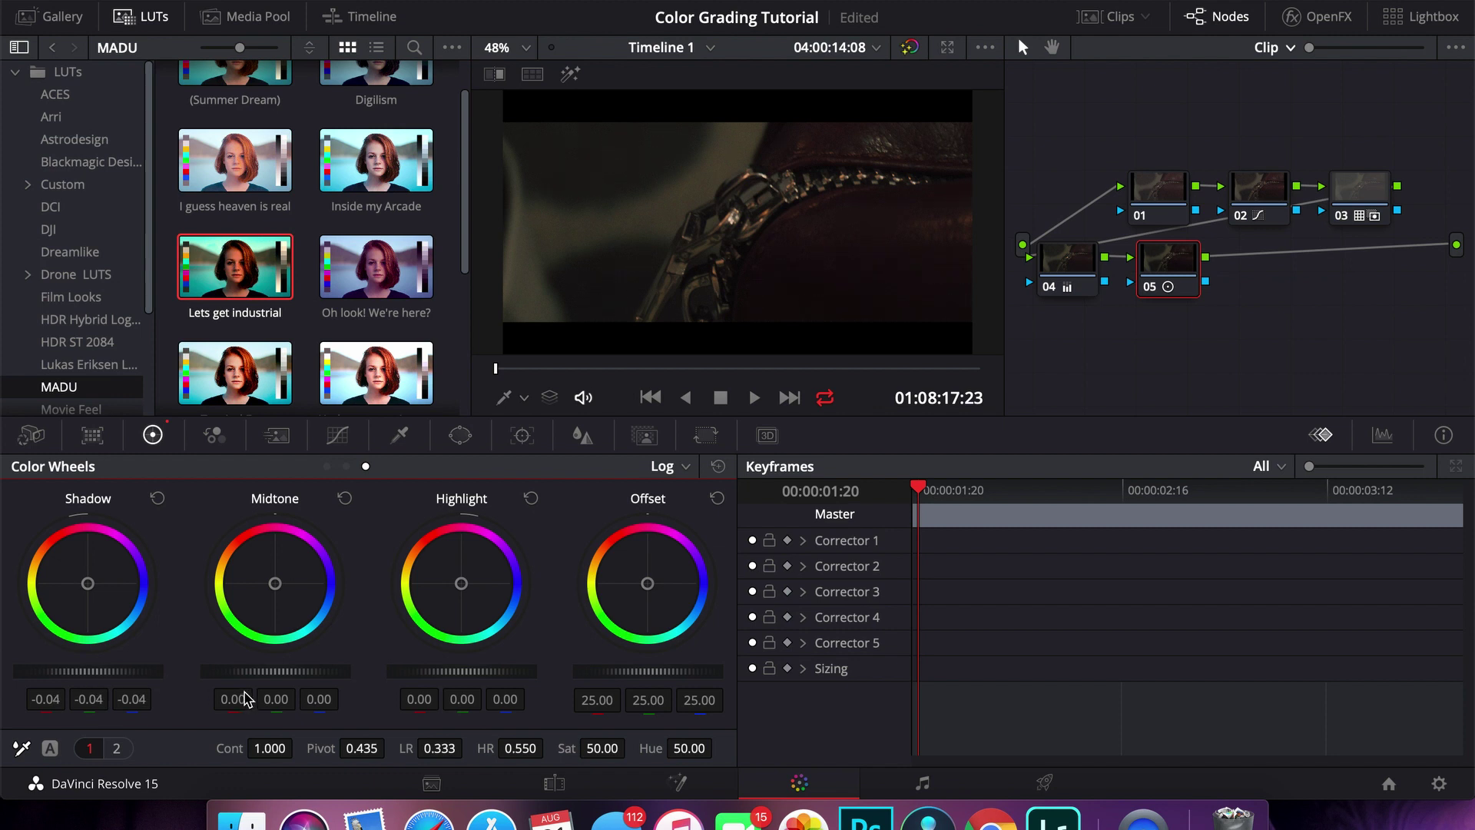
{"action": "left_click_drag", "start_coordinate": [276, 671], "coordinate": [304, 670]}
{"action": "mouse_move", "coordinate": [461, 671]}
{"action": "left_mouse_down"}
{"action": "mouse_move", "coordinate": [485, 670]}
{"action": "mouse_move", "coordinate": [437, 671]}
{"action": "mouse_move", "coordinate": [467, 671]}
{"action": "left_mouse_up"}
{"action": "left_click_drag", "start_coordinate": [461, 583], "coordinate": [450, 566]}
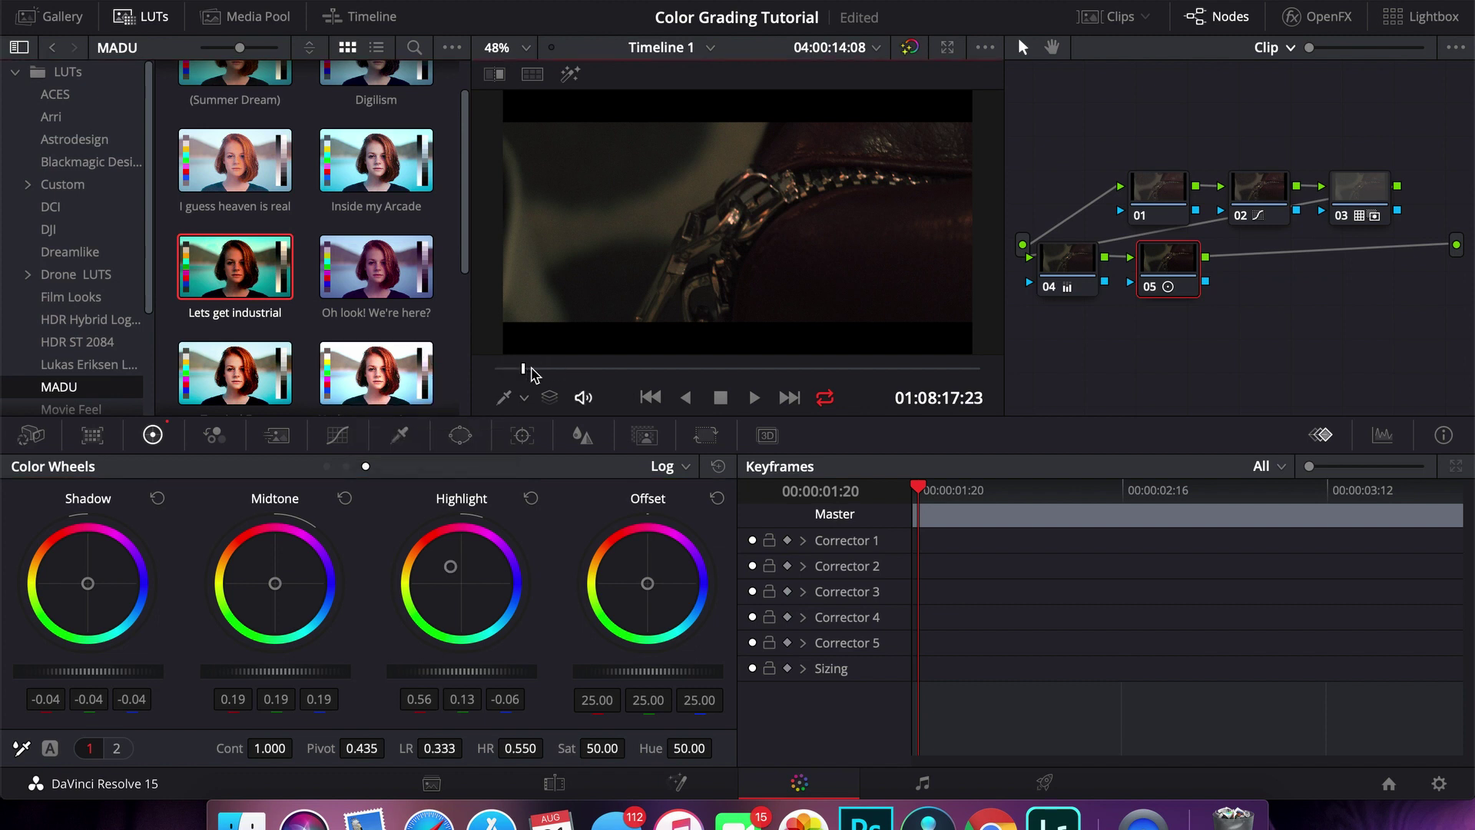
Check another frame and toggle node 05 off and on to compare
{"action": "left_click", "coordinate": [644, 367]}
{"action": "left_click", "coordinate": [1150, 289]}
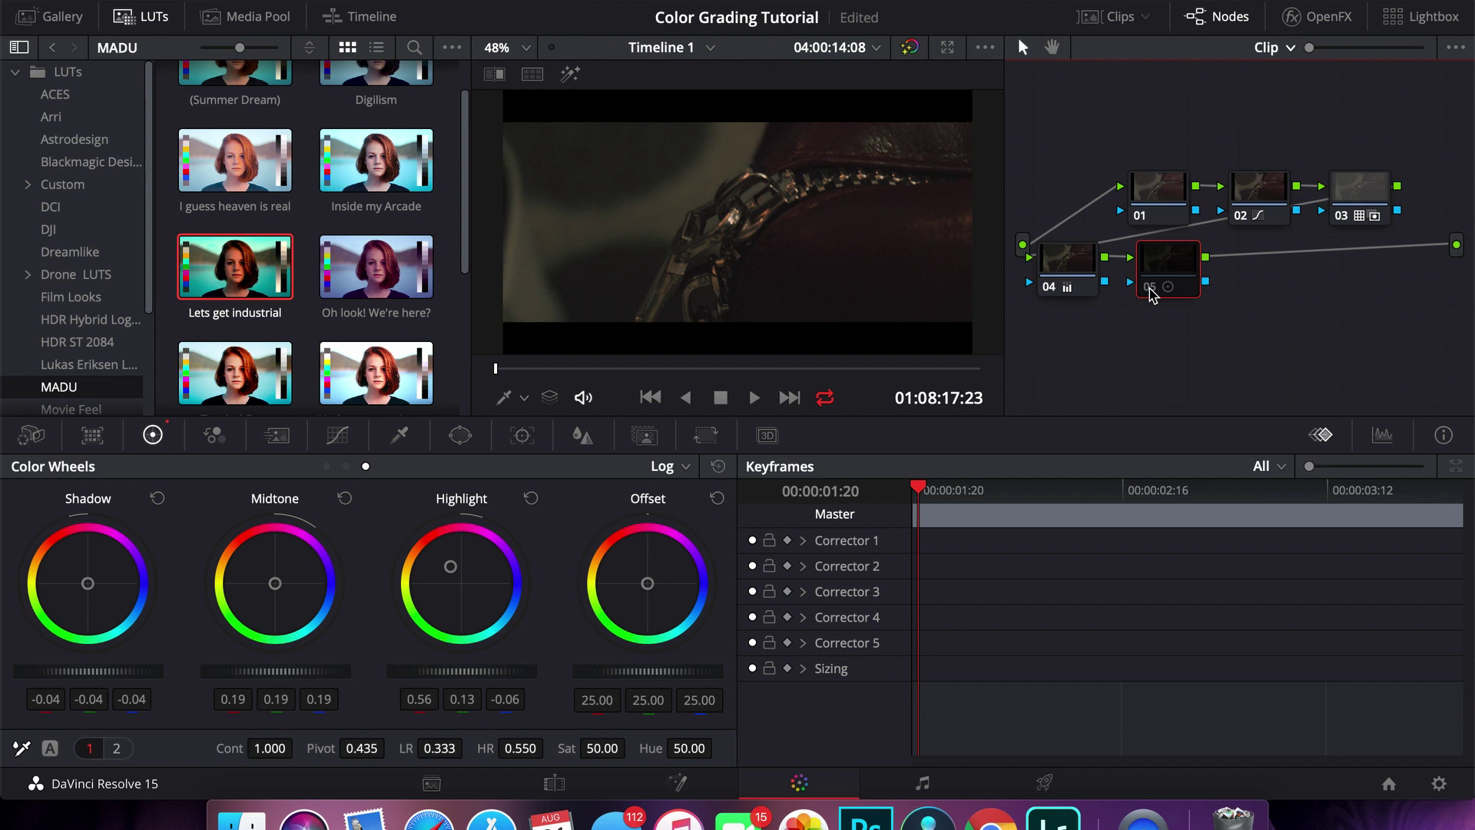
{"action": "left_click", "coordinate": [1151, 290]}
Compare the grade side by side with the Original in split-screen while playing the clip
{"action": "left_click", "coordinate": [1150, 291]}
{"action": "left_click", "coordinate": [1146, 296]}
{"action": "left_click", "coordinate": [532, 74]}
{"action": "left_click", "coordinate": [903, 76]}
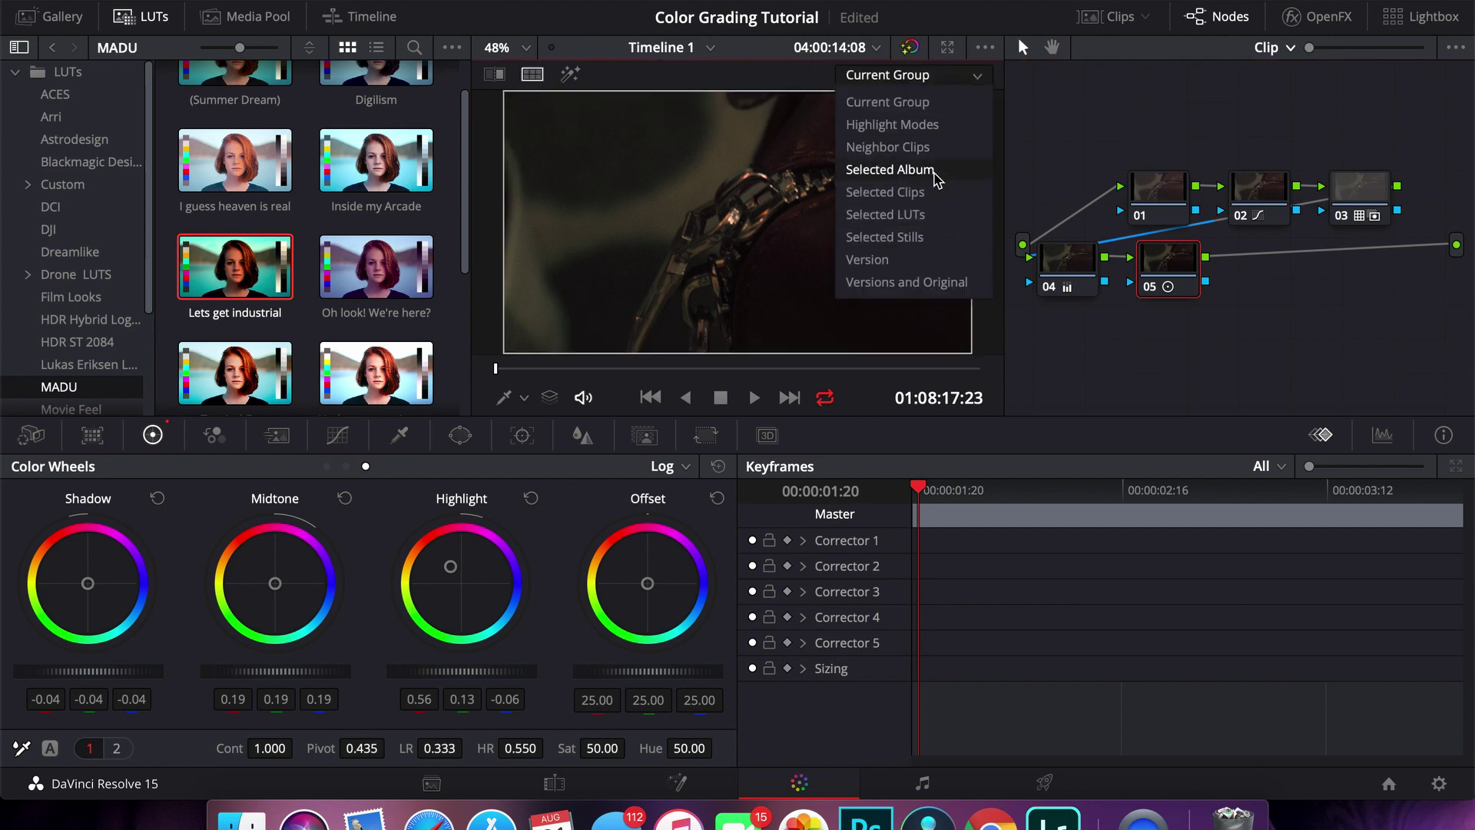
{"action": "left_click", "coordinate": [907, 282]}
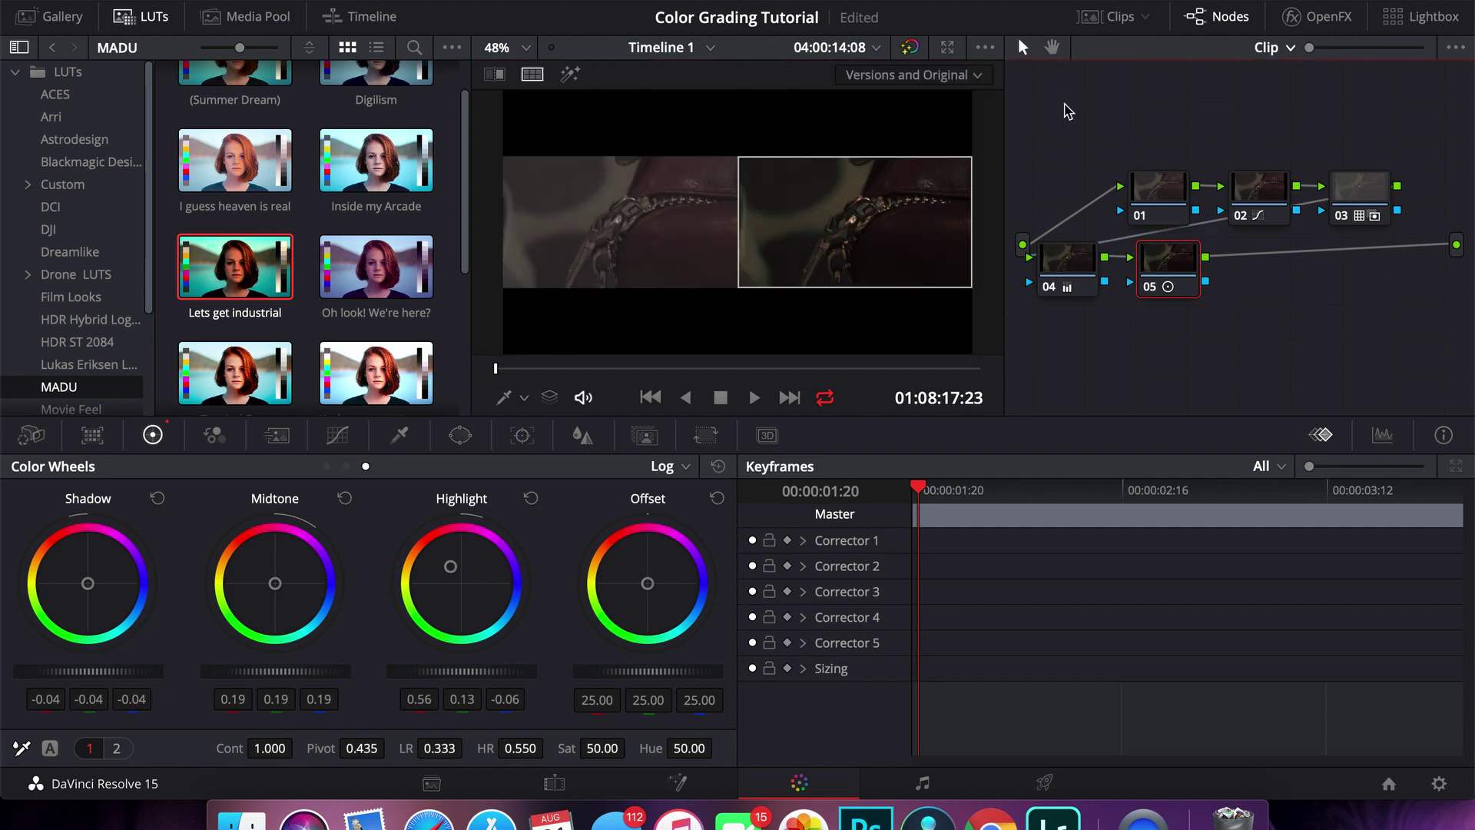
{"action": "key", "text": "space"}
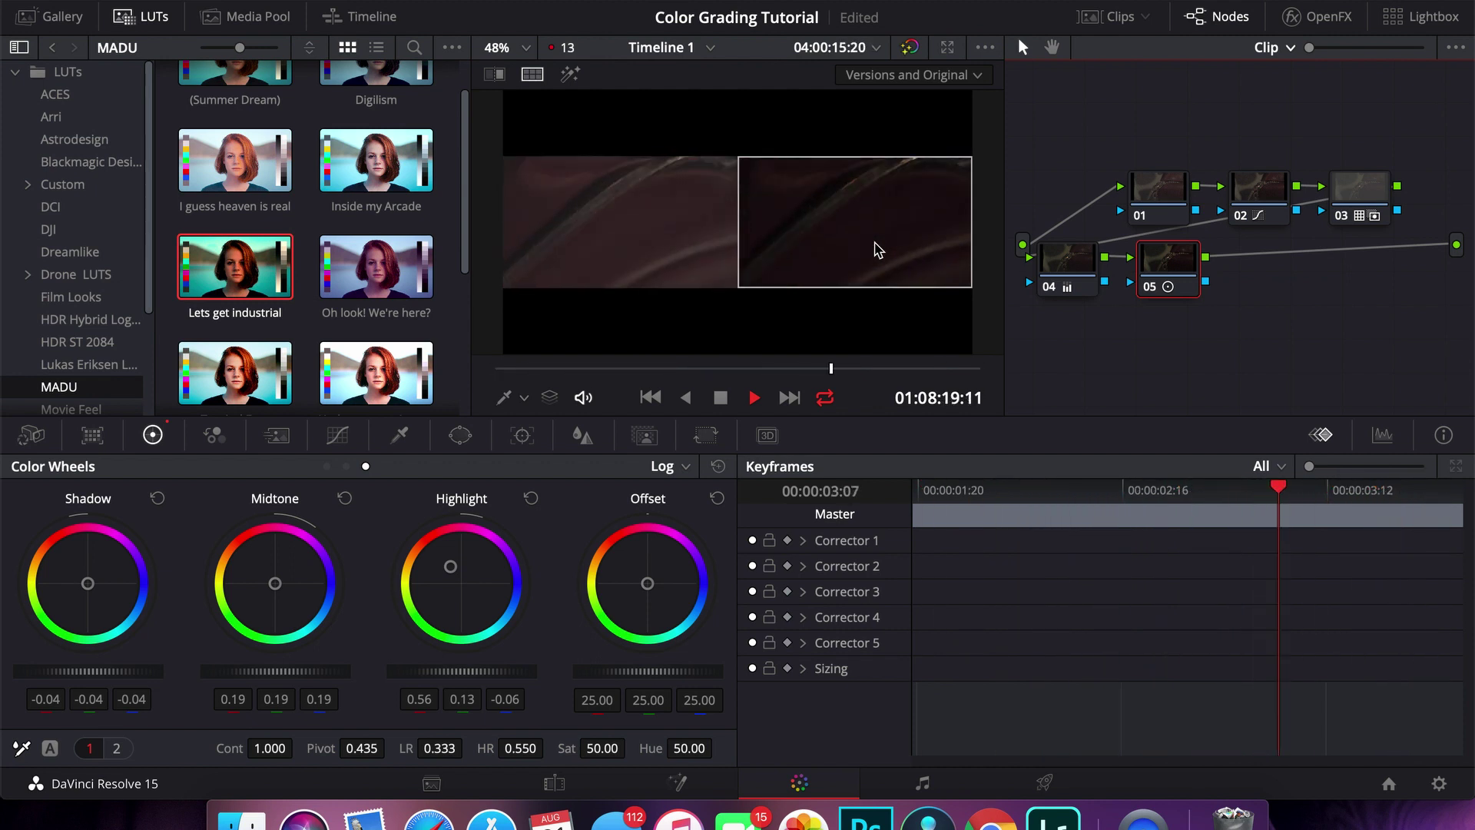
{"action": "key", "text": "space"}
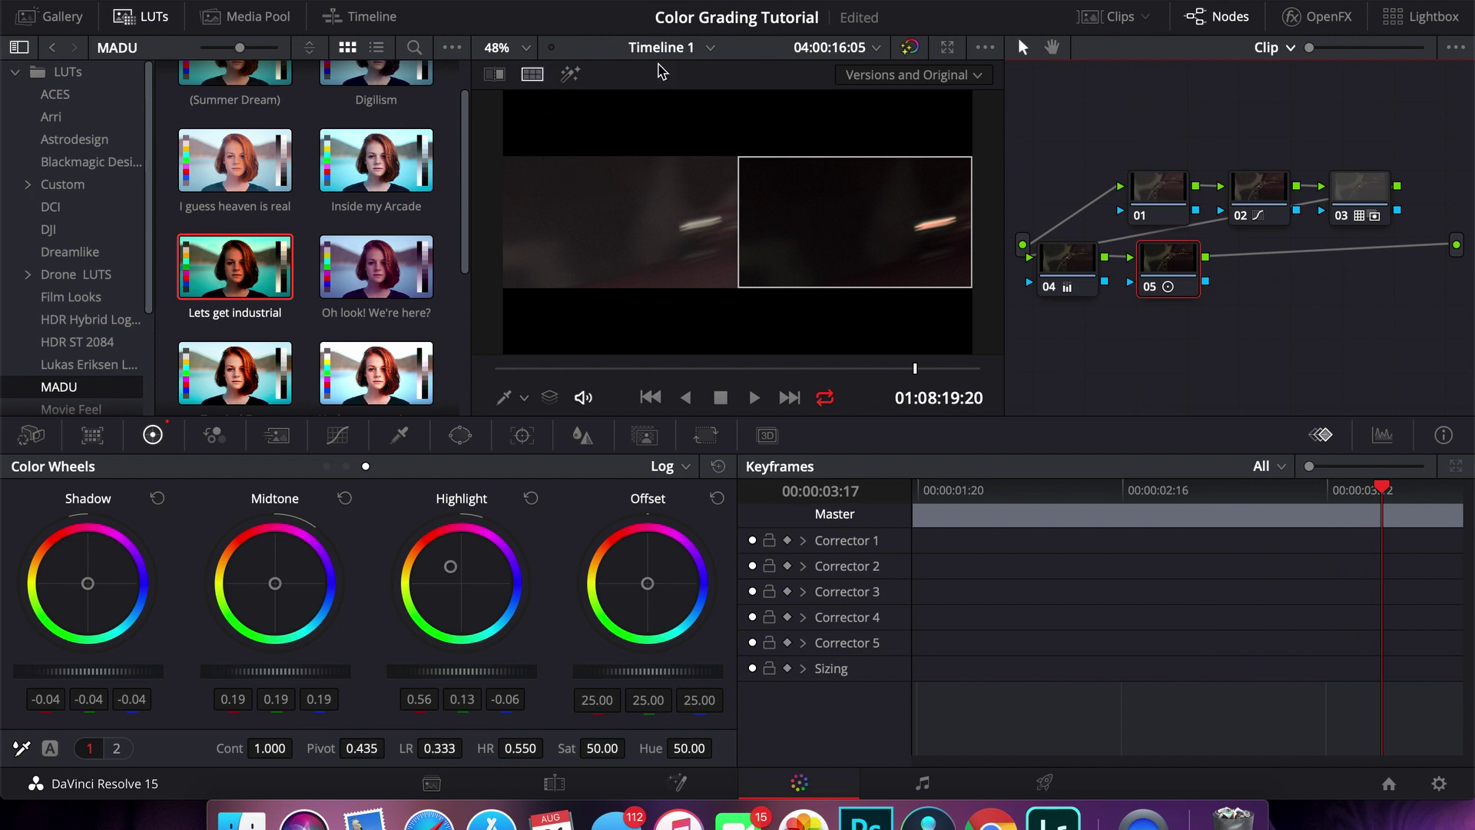
Return the comparison mode to Current Group and turn split-screen off
{"action": "left_click", "coordinate": [906, 75]}
{"action": "left_click", "coordinate": [905, 100]}
{"action": "left_click", "coordinate": [532, 75]}
Browse the MADU LUT list and loop playback from near the clip start
{"action": "scroll", "coordinate": [342, 150], "scroll_direction": "down", "scroll_amount": 5}
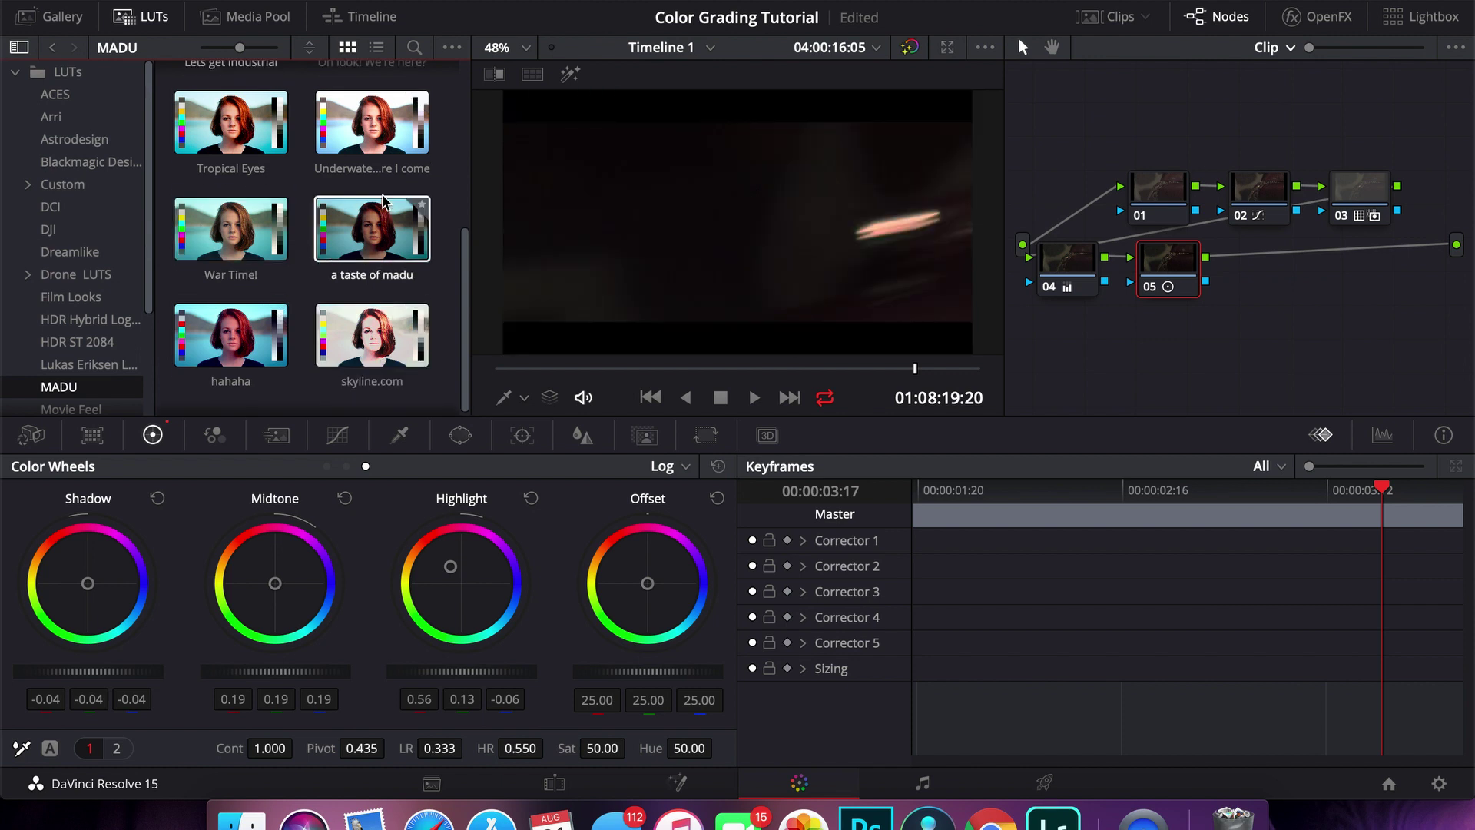
{"action": "scroll", "coordinate": [384, 203], "scroll_direction": "up", "scroll_amount": 3}
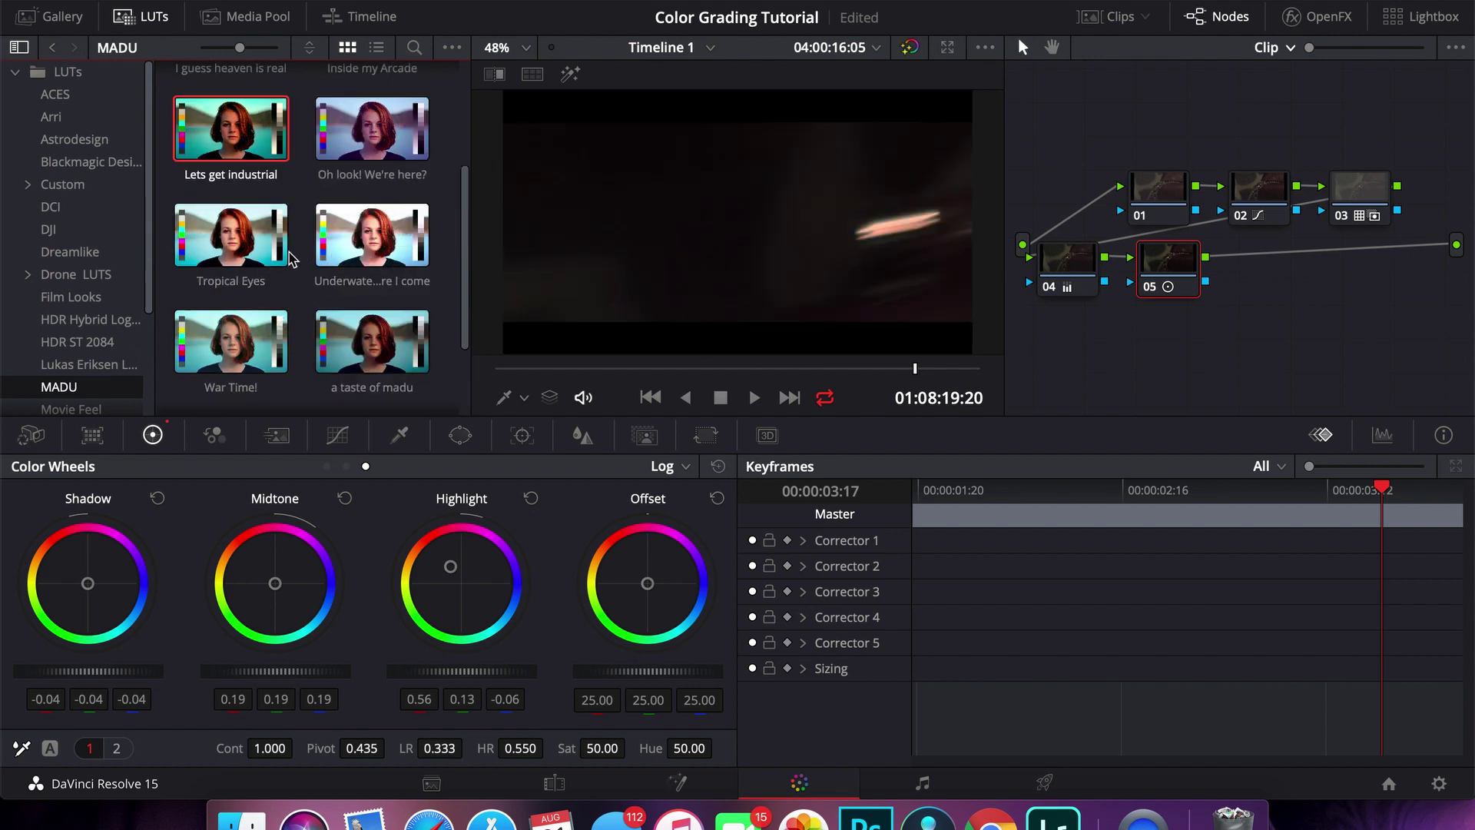
{"action": "scroll", "coordinate": [376, 355], "scroll_direction": "down", "scroll_amount": 3}
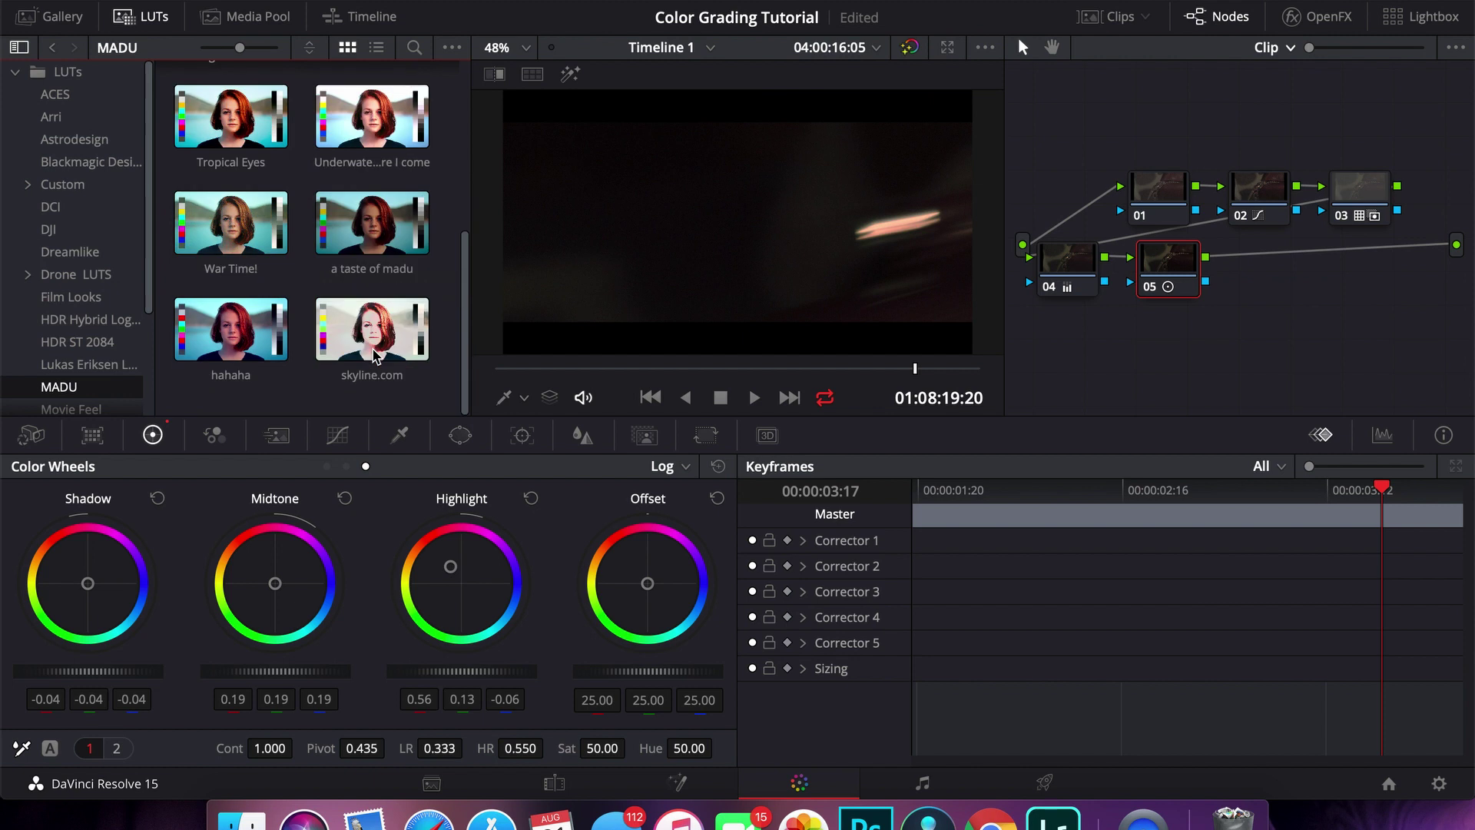
{"action": "left_click", "coordinate": [766, 368]}
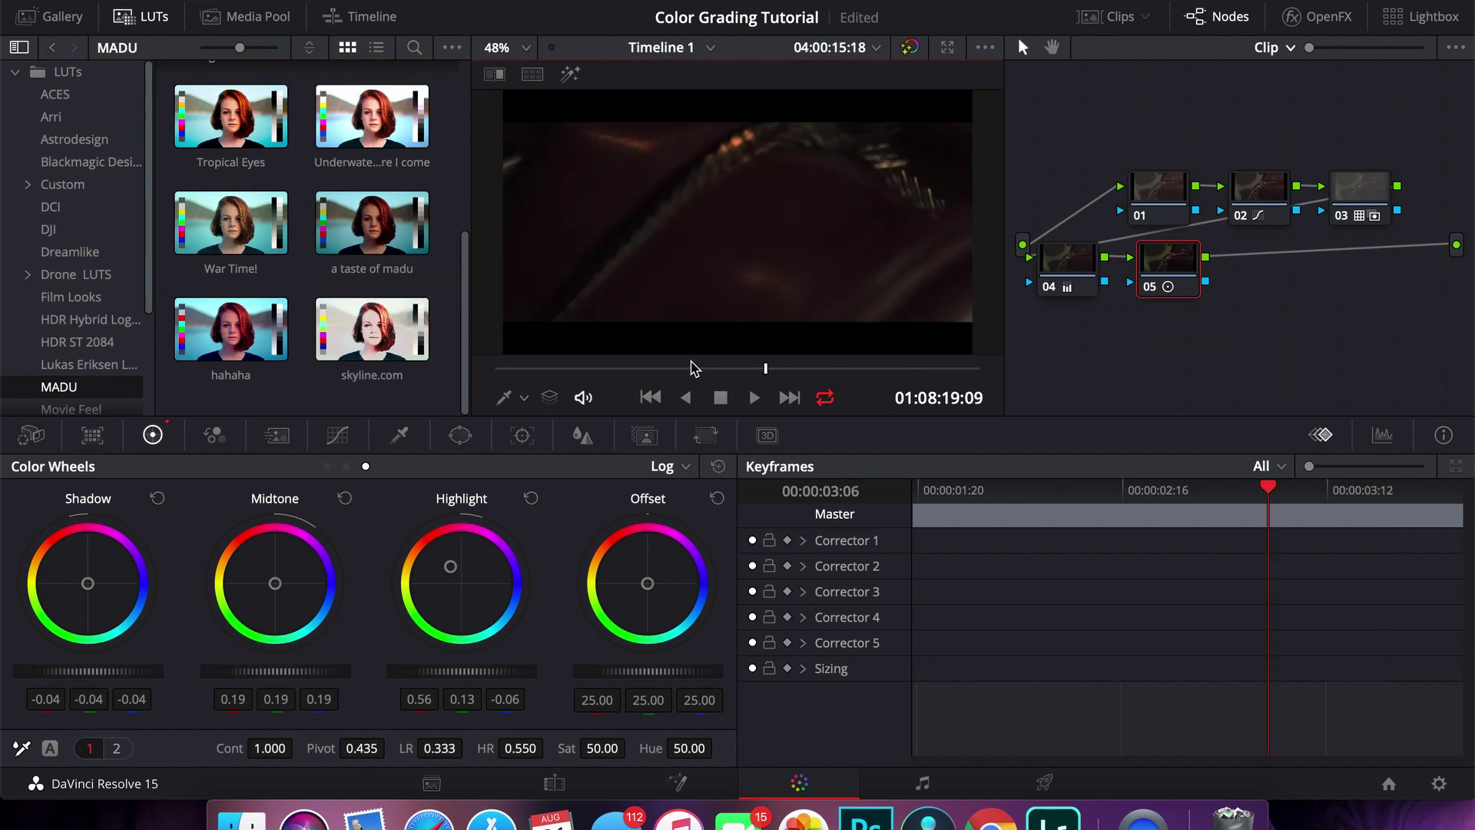
{"action": "left_click", "coordinate": [578, 370]}
{"action": "key", "text": "space"}
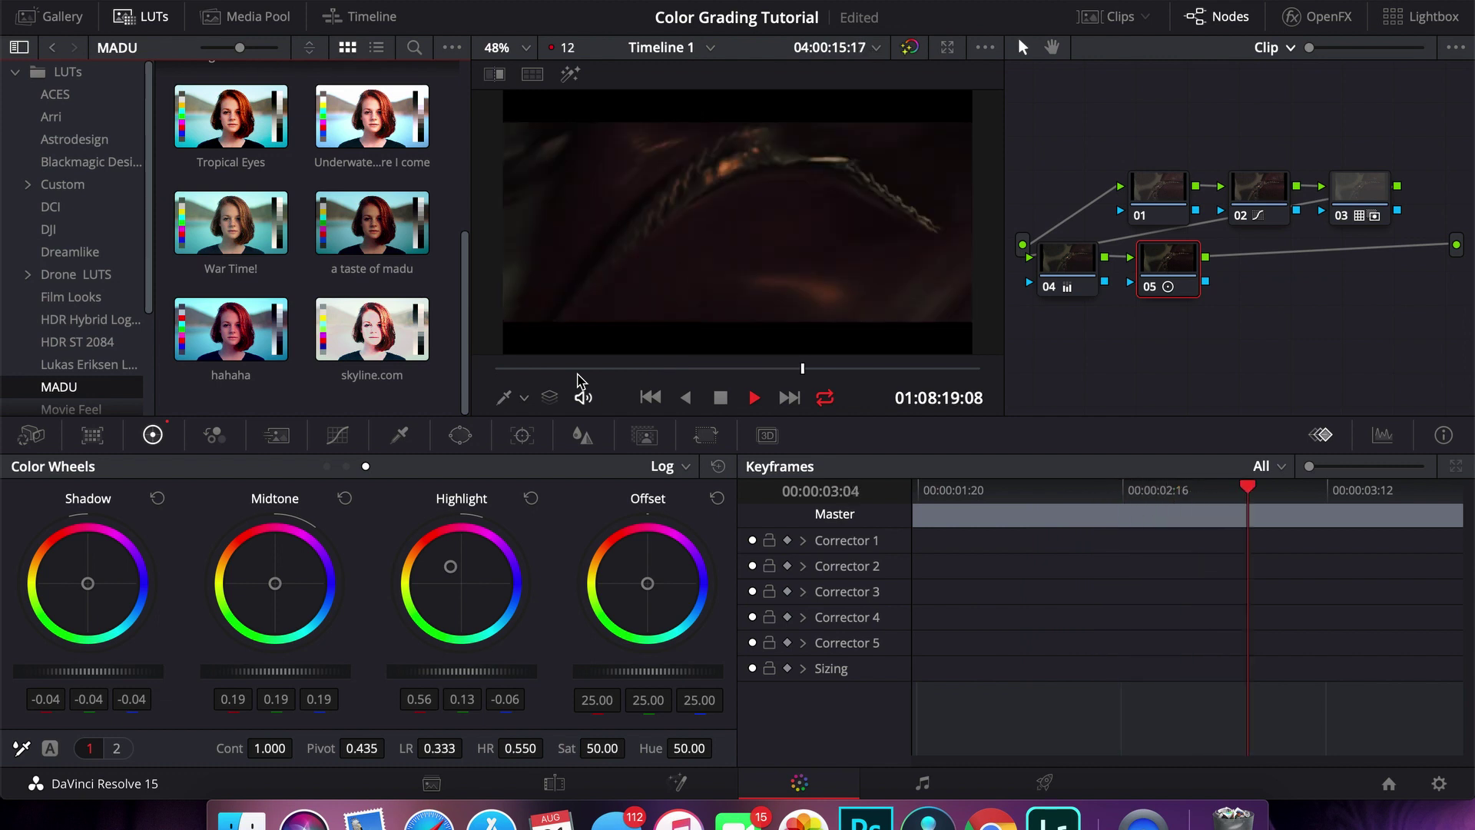
{"action": "key", "text": "space"}
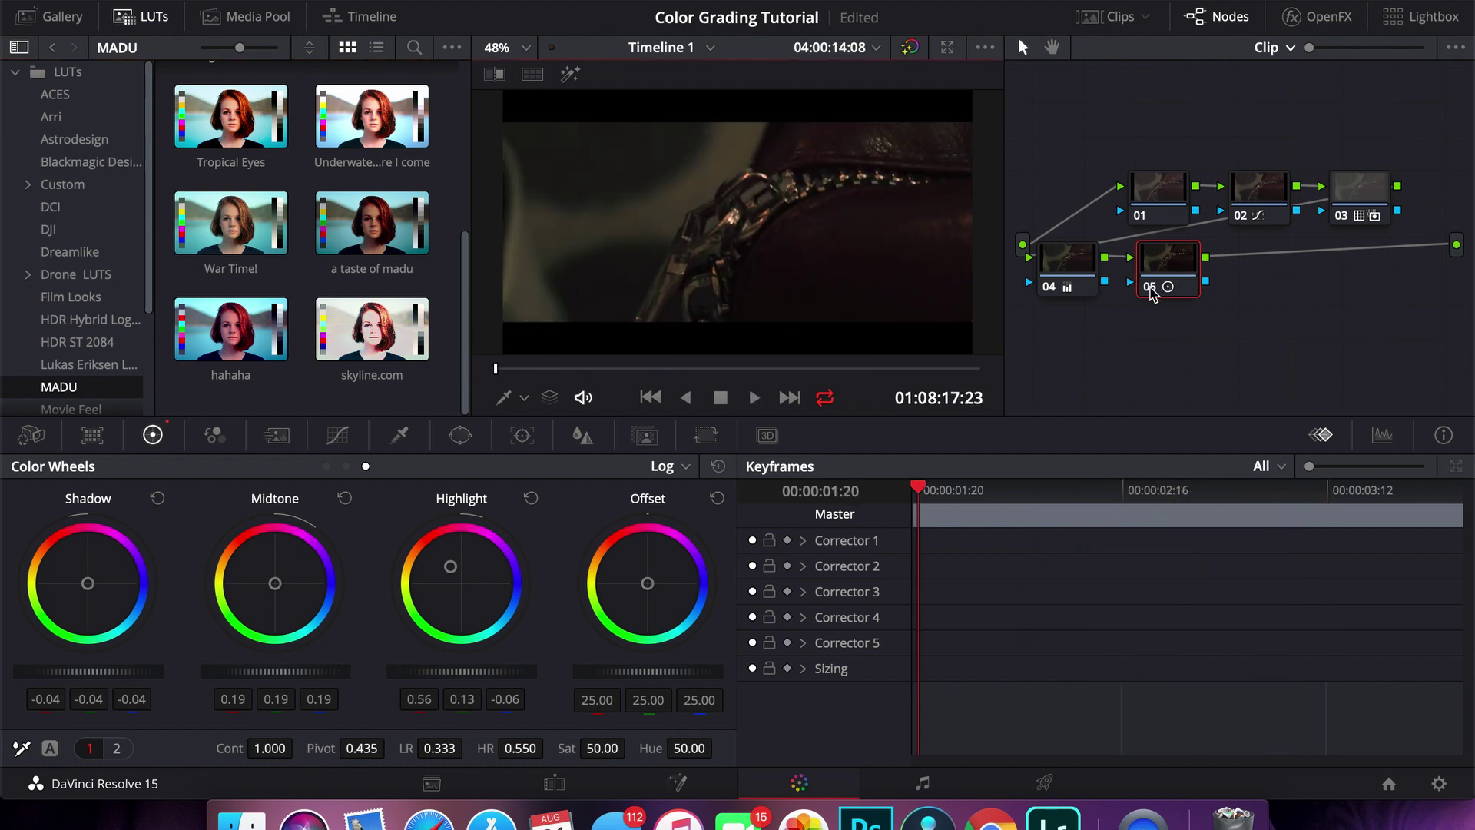
{"action": "left_click", "coordinate": [1150, 287]}
{"action": "left_click", "coordinate": [1049, 287]}
{"action": "left_click", "coordinate": [1340, 215]}
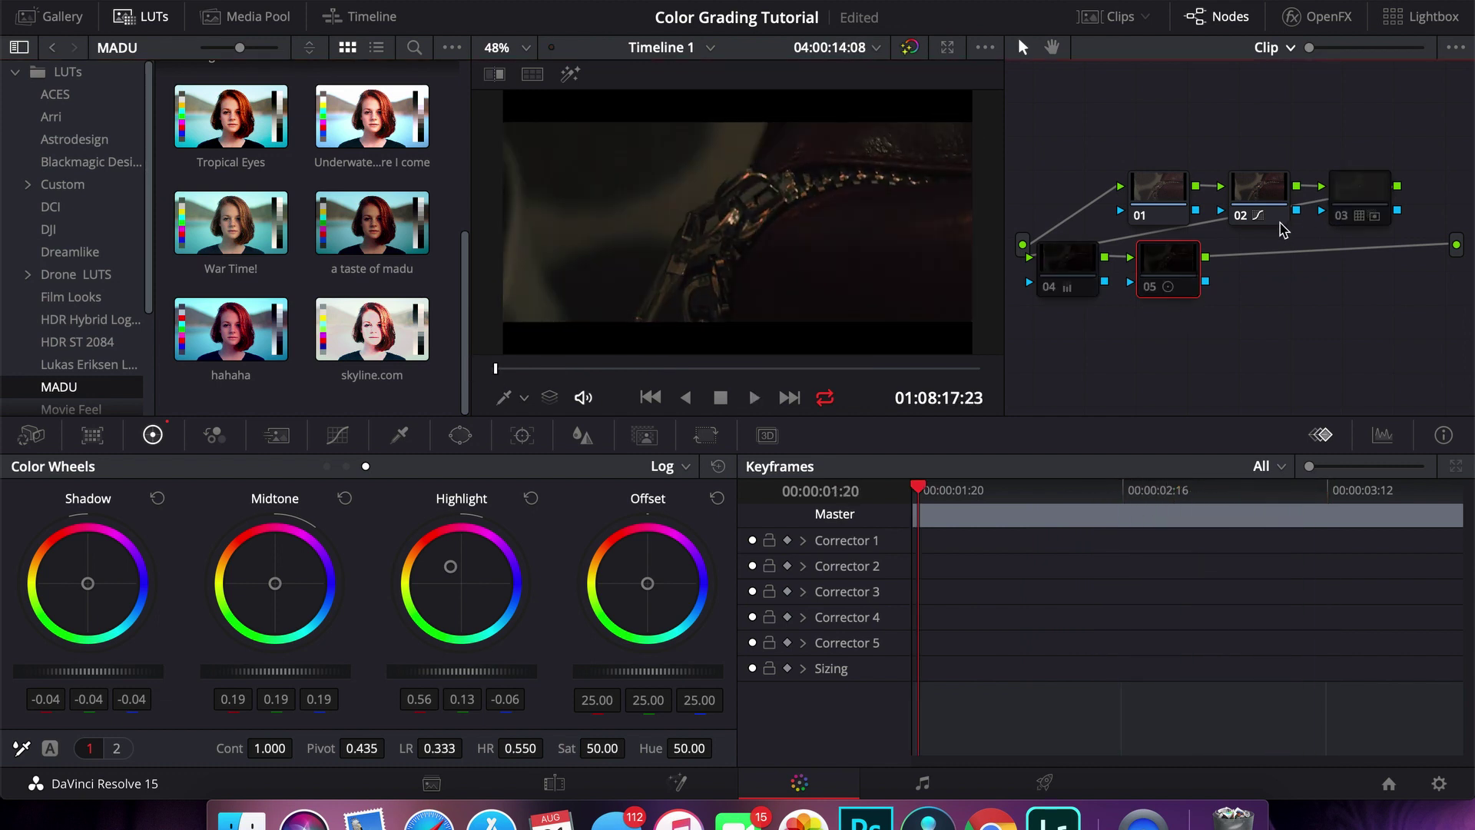
{"action": "left_click", "coordinate": [1246, 218]}
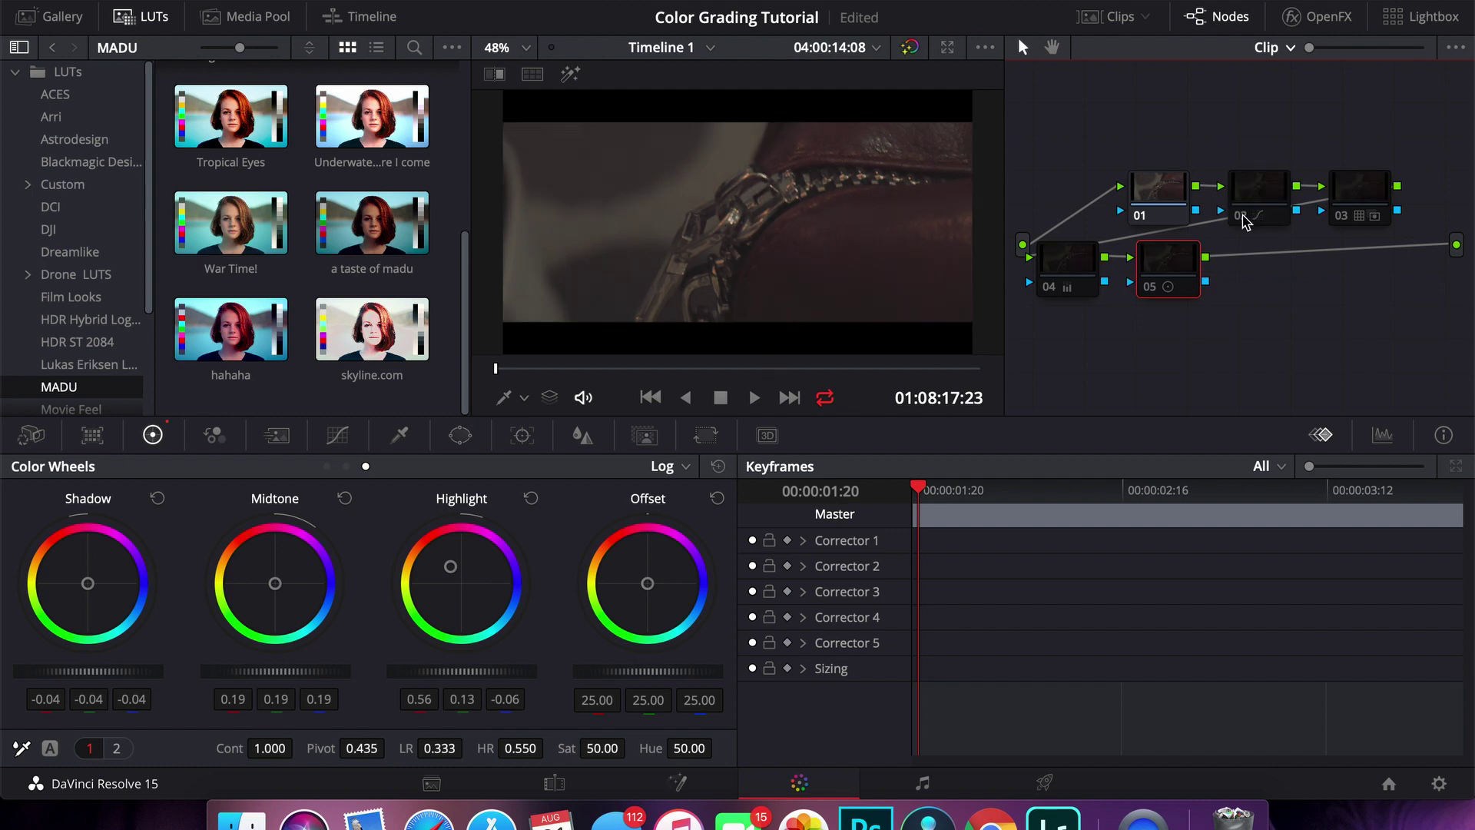
{"action": "left_click", "coordinate": [1246, 222]}
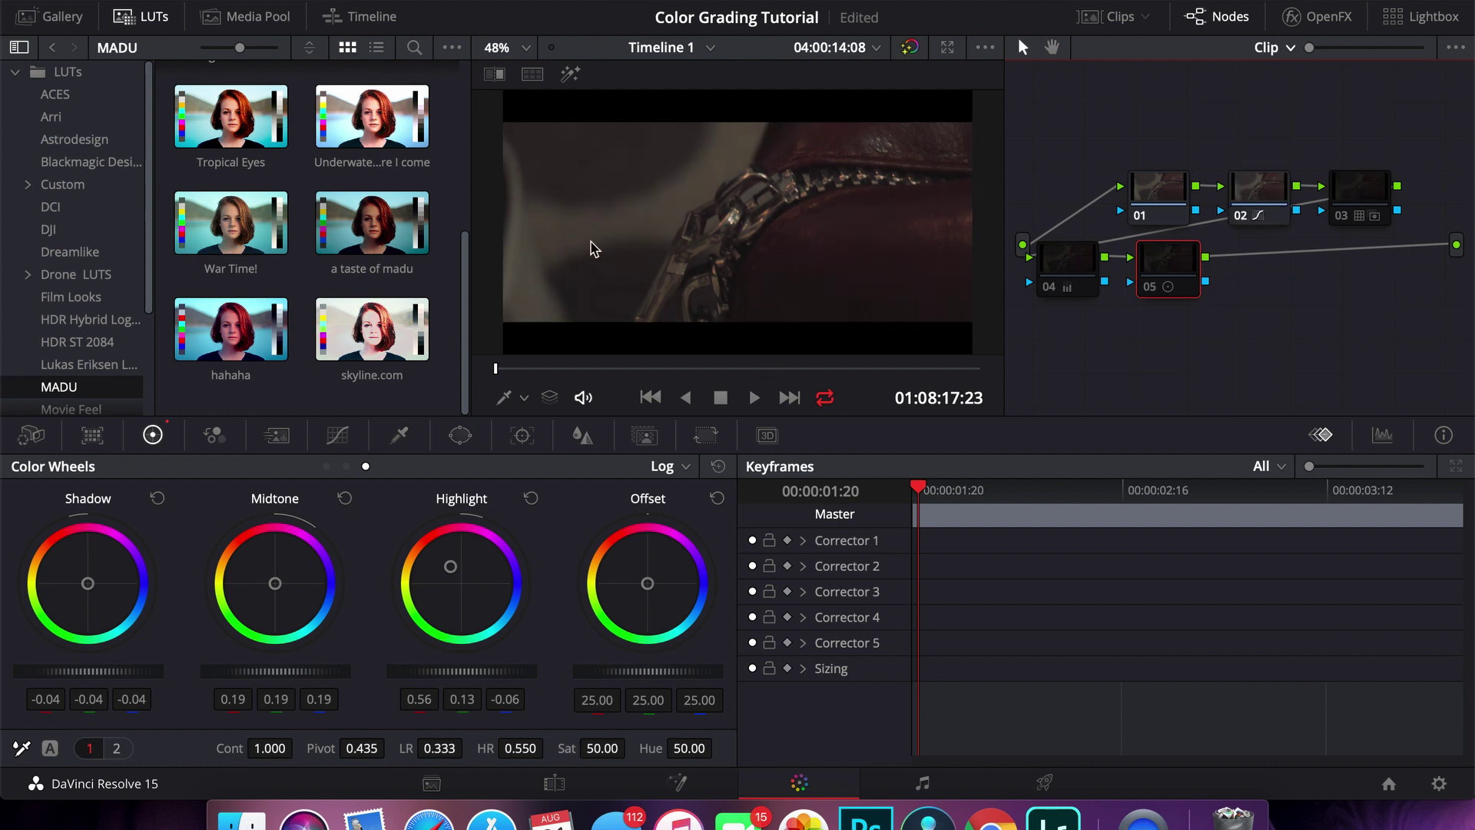
{"action": "left_click", "coordinate": [1341, 217]}
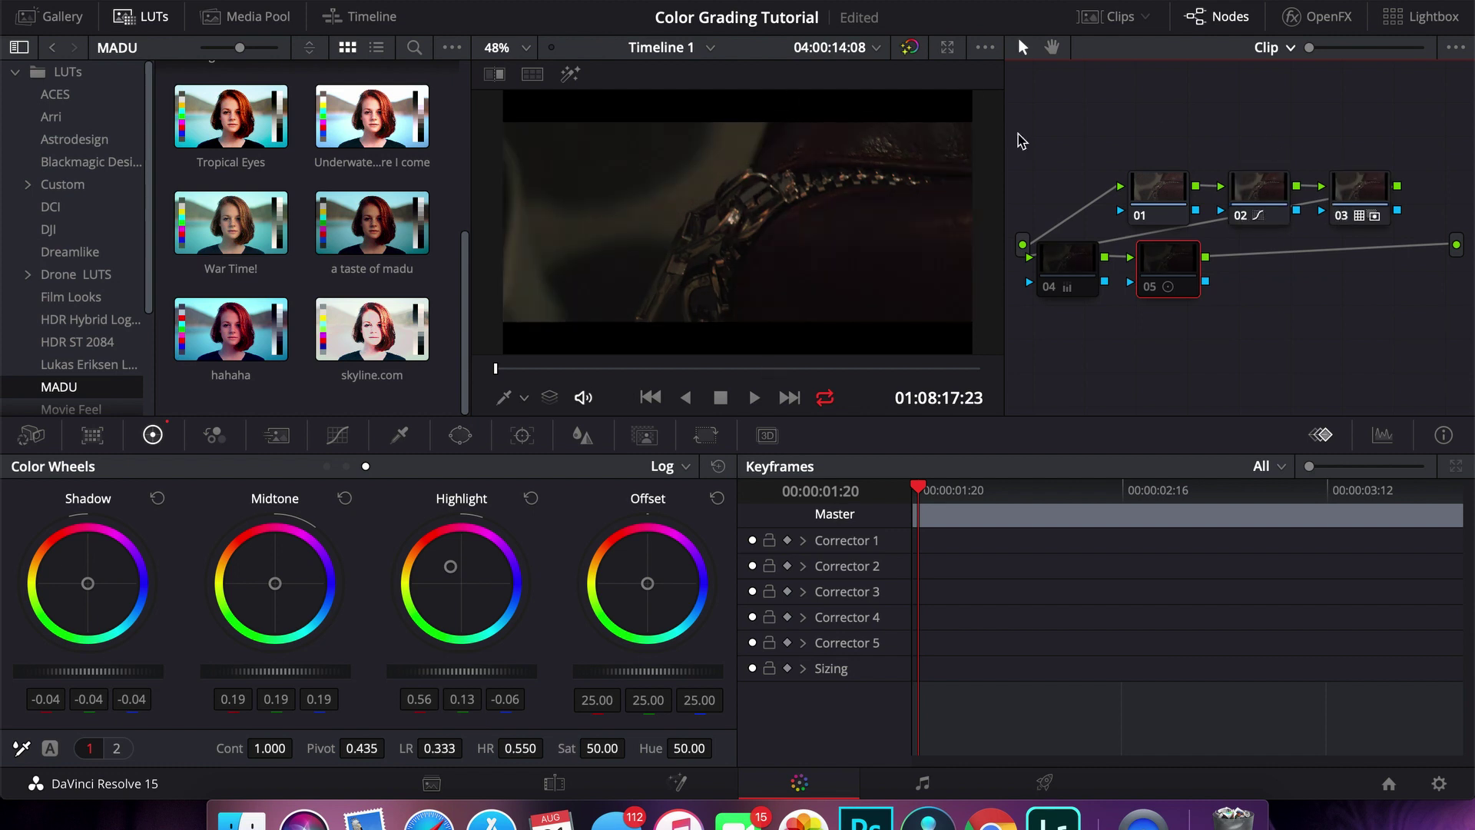
{"action": "left_click", "coordinate": [1048, 286]}
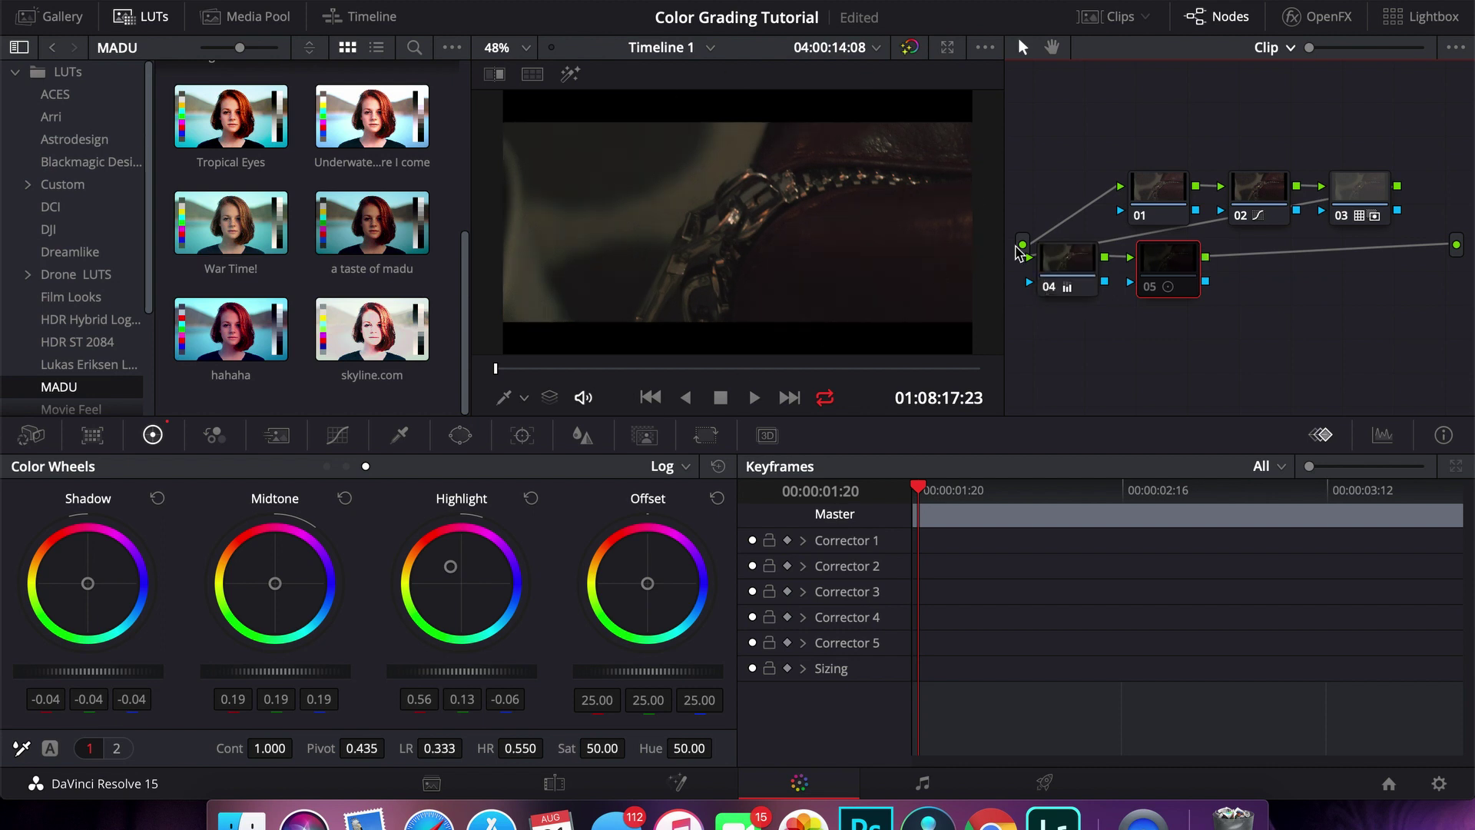
{"action": "left_click", "coordinate": [1158, 298]}
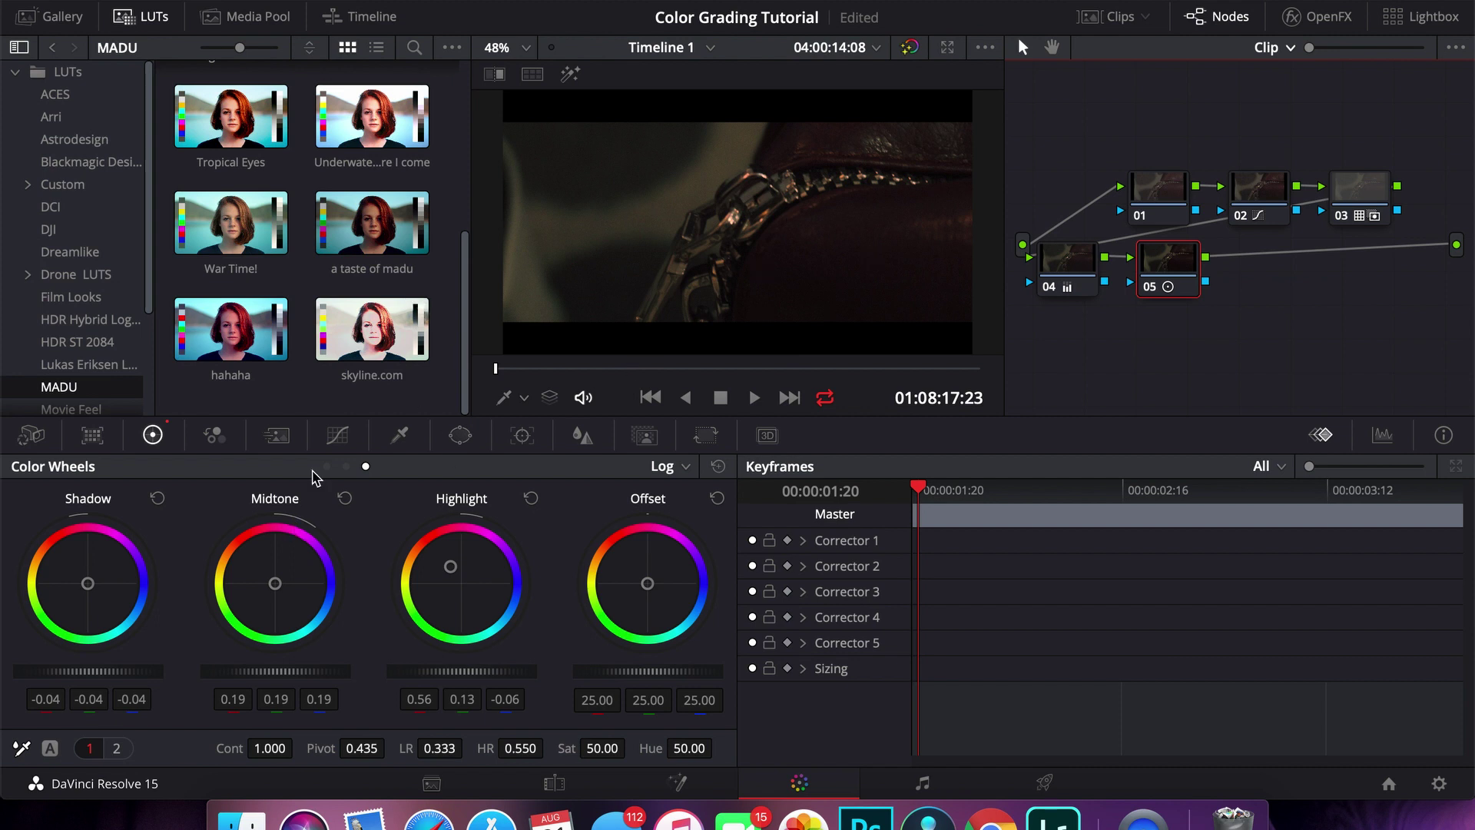
Show the Lift, Gamma, Gain and Offset primary wheels and scrub through the zipper clip's grade
{"action": "left_click", "coordinate": [327, 467]}
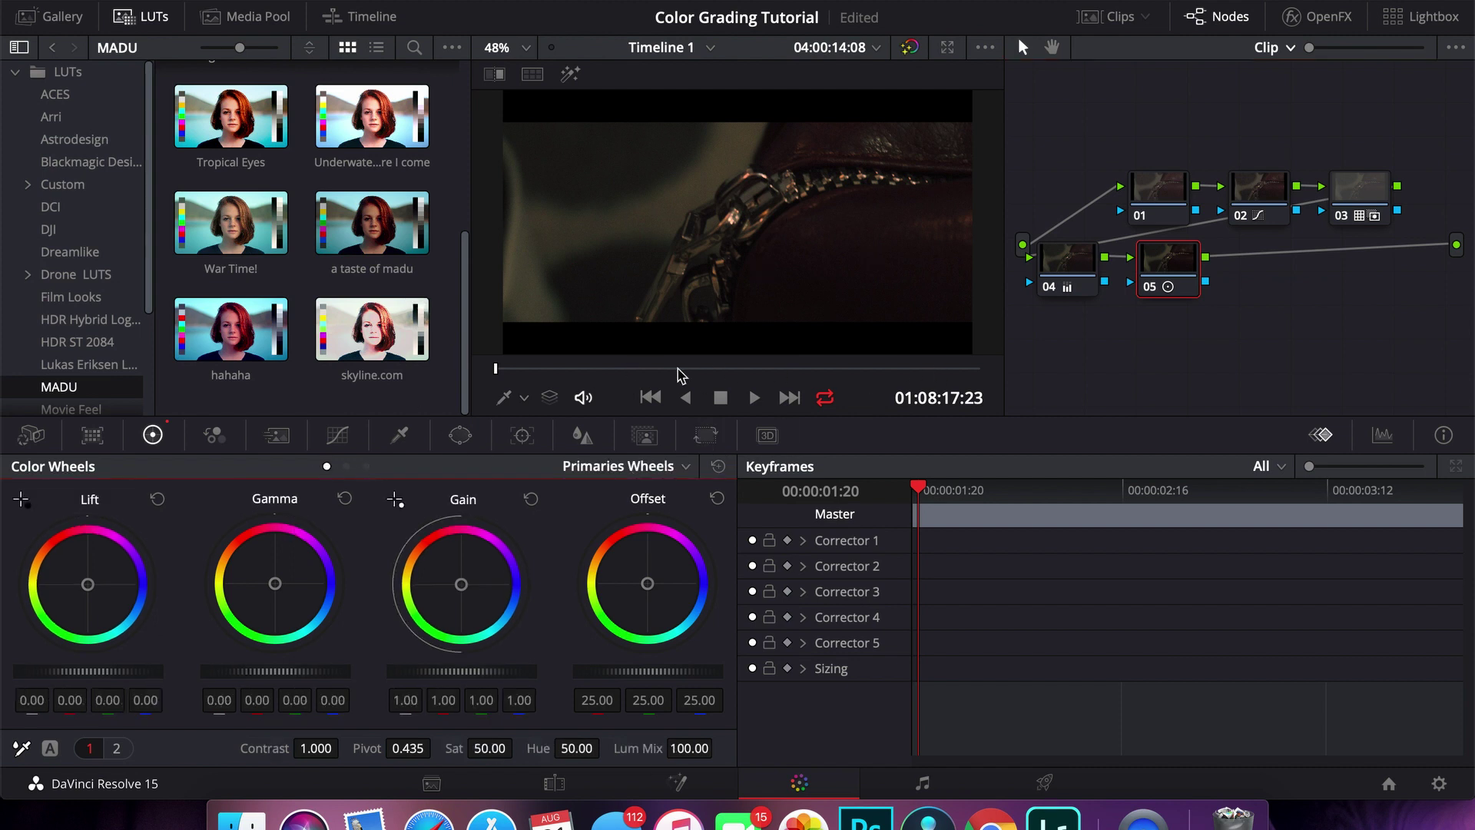
{"action": "left_click_drag", "start_coordinate": [679, 375], "coordinate": [944, 375]}
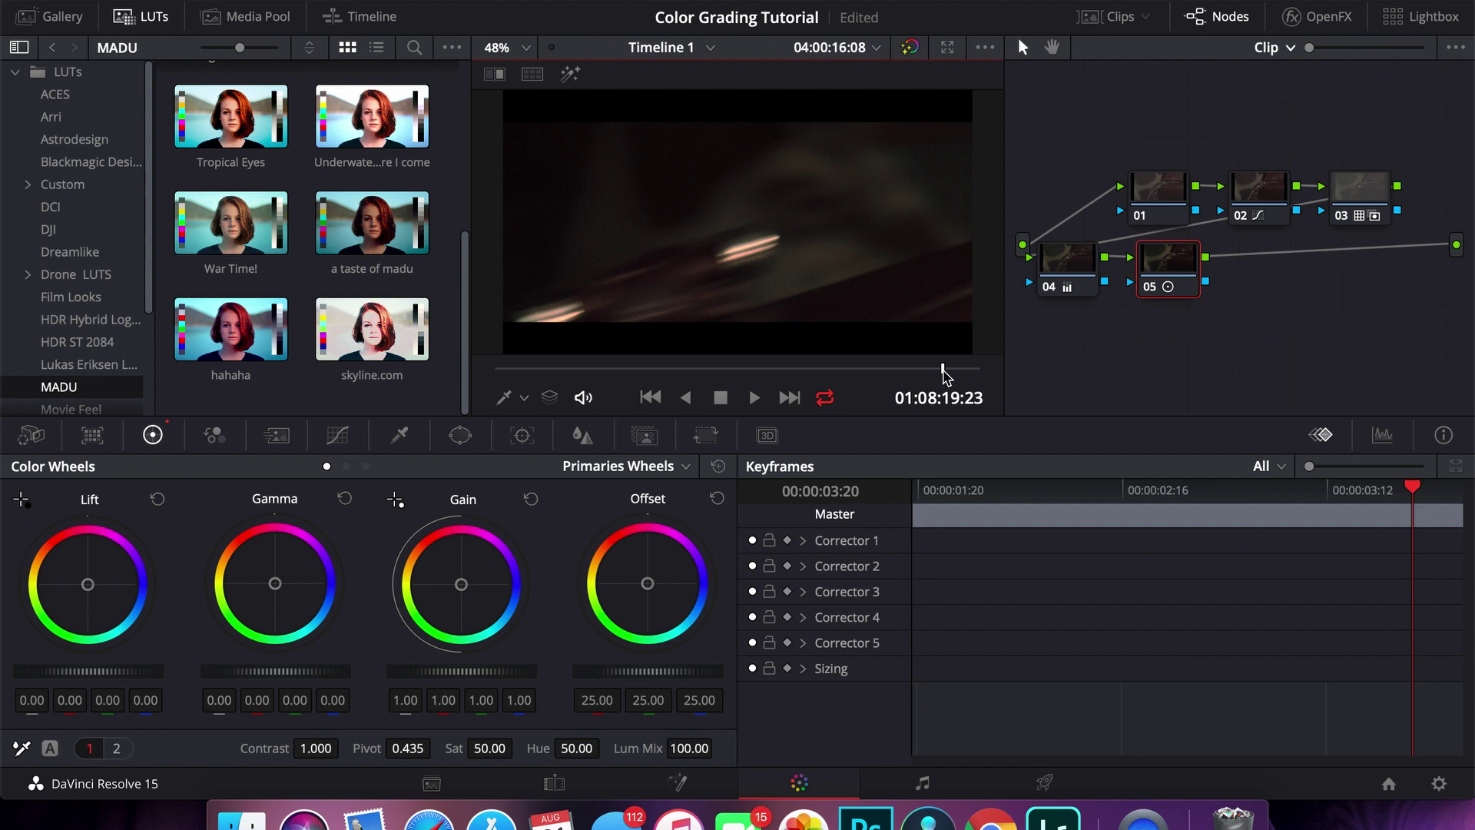
{"action": "left_click_drag", "start_coordinate": [944, 375], "coordinate": [737, 369]}
{"action": "left_click_drag", "start_coordinate": [837, 372], "coordinate": [488, 358]}
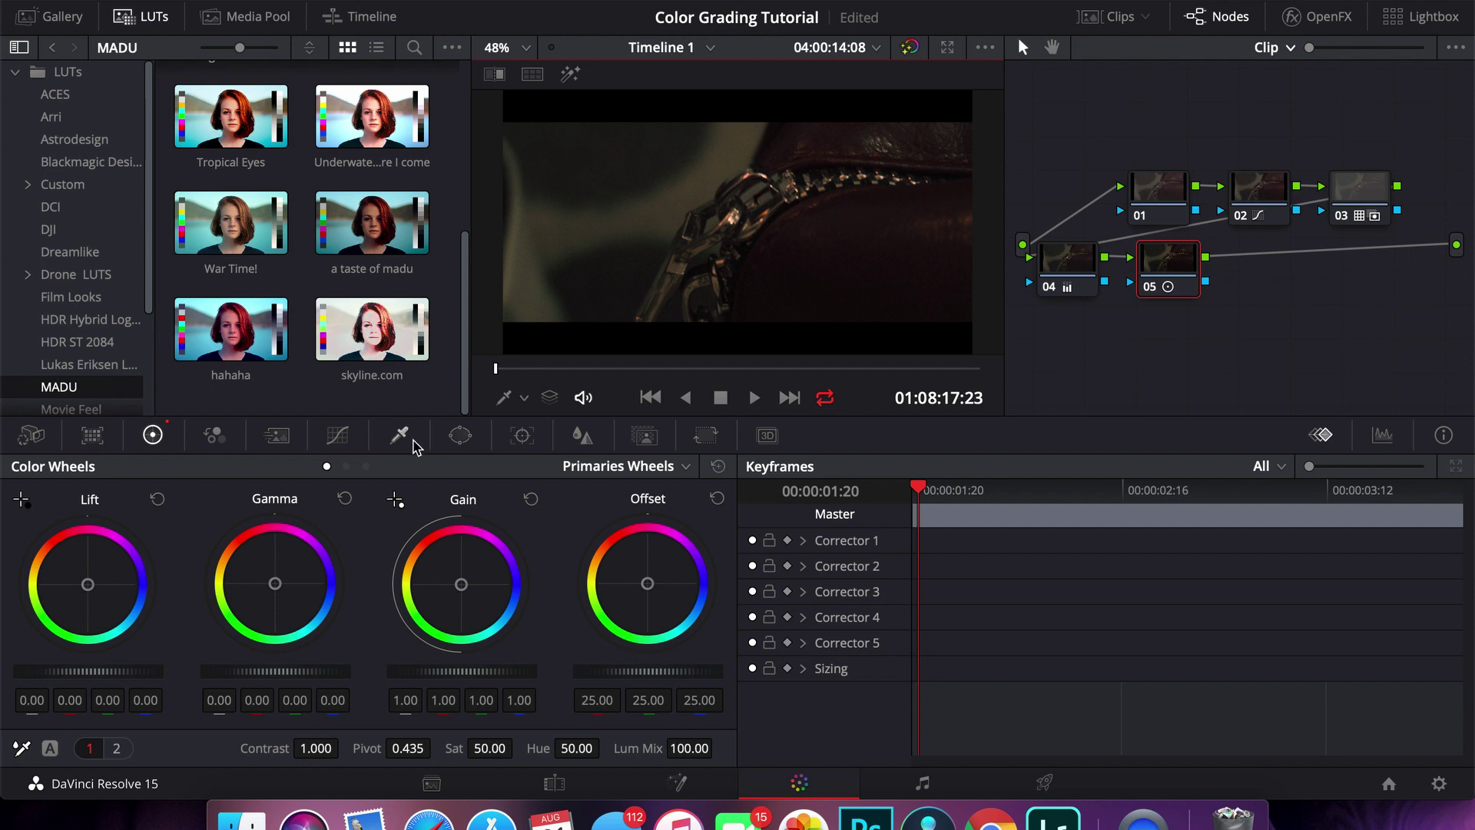
Show the Qualifier for node 05, cycling RGB and luminance modes back to HSL
{"action": "left_click", "coordinate": [405, 437]}
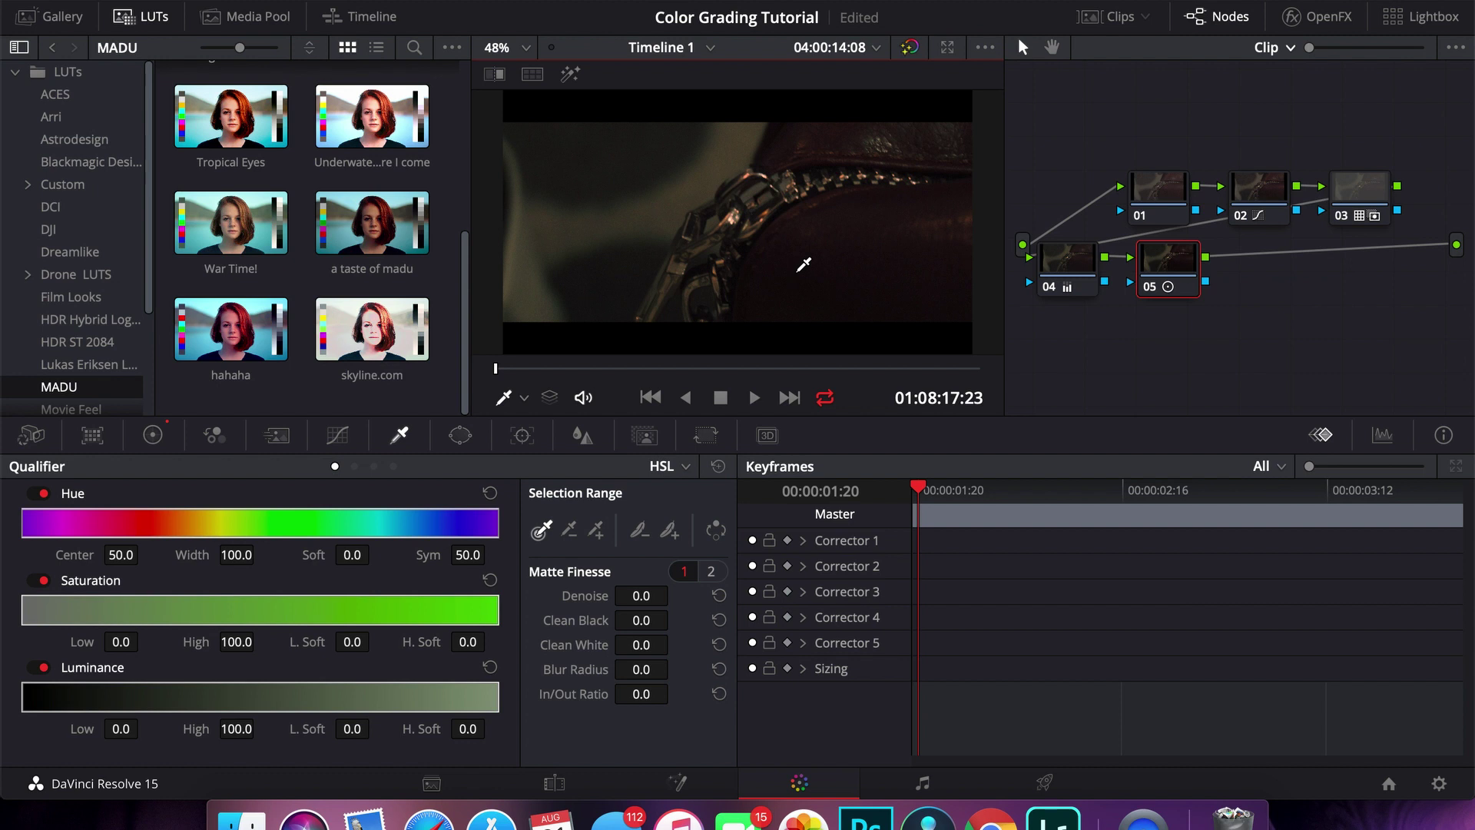
{"action": "left_click", "coordinate": [460, 435]}
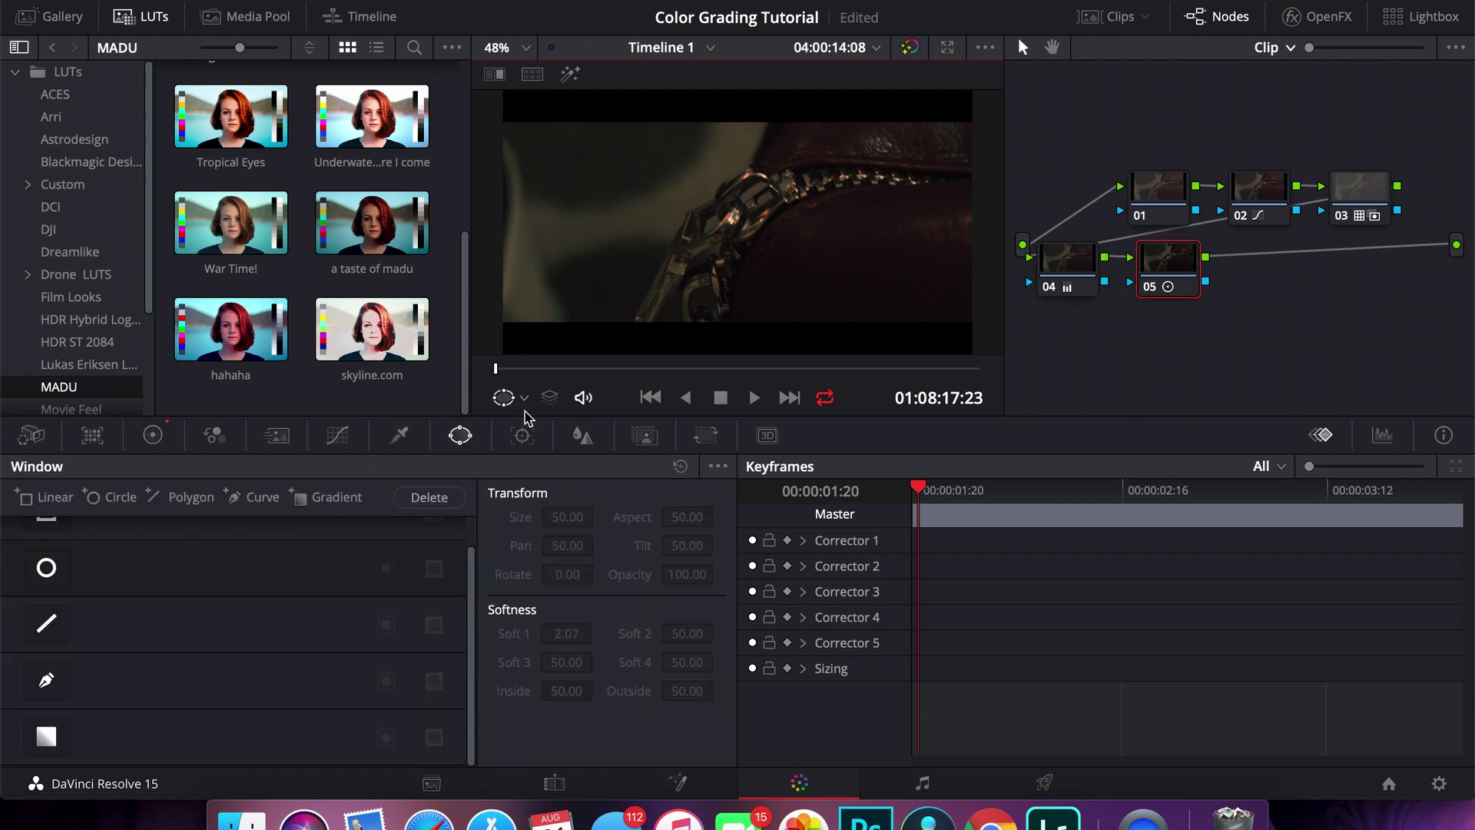
{"action": "left_click", "coordinate": [417, 450]}
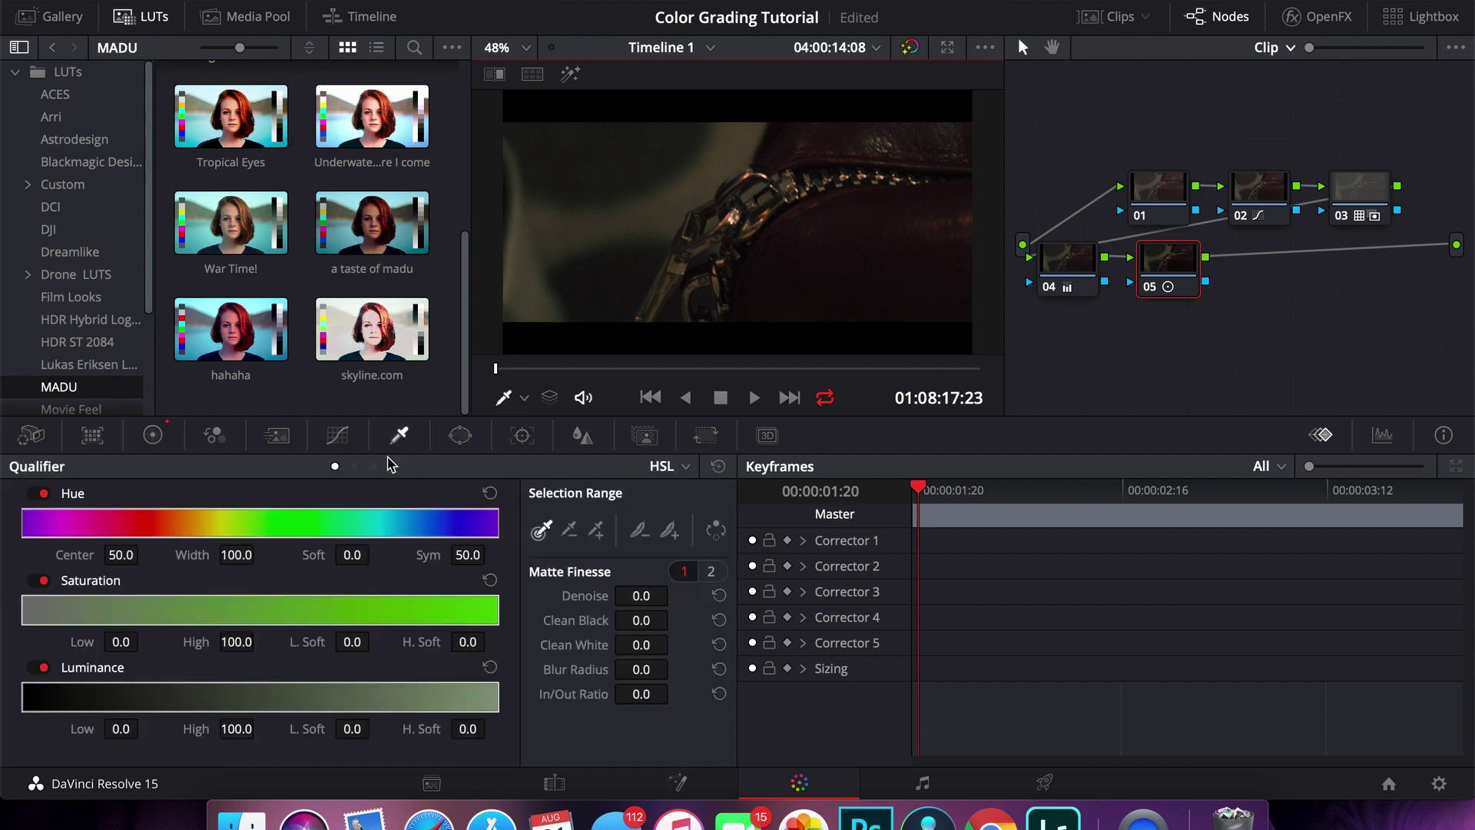
{"action": "left_click", "coordinate": [354, 466]}
{"action": "left_click", "coordinate": [374, 467]}
{"action": "left_click", "coordinate": [335, 466]}
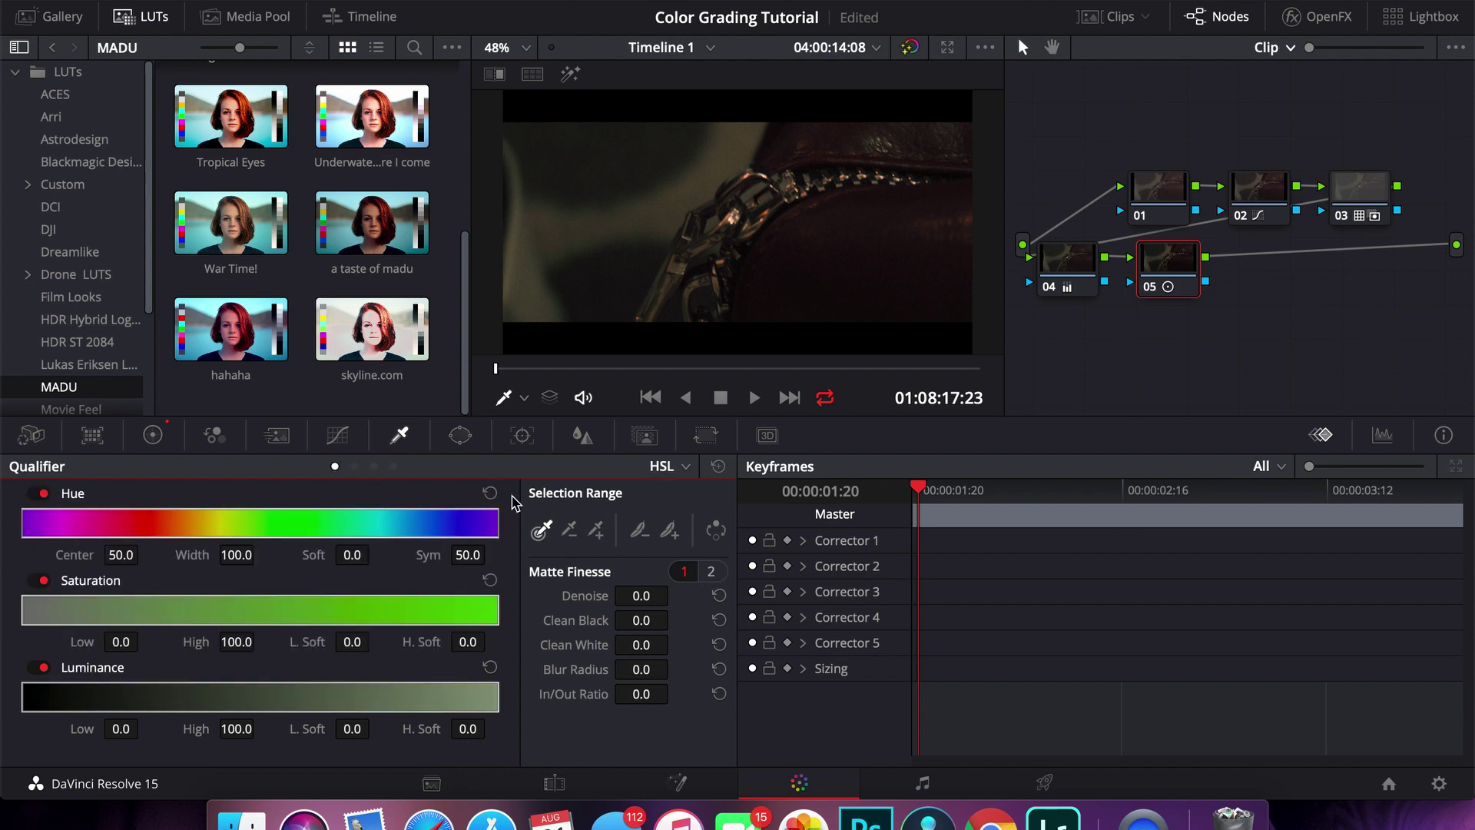
On the Edit page, play Timeline 1 from the first clip with the clips zoomed in
{"action": "left_click", "coordinate": [556, 780]}
{"action": "left_click", "coordinate": [1059, 475]}
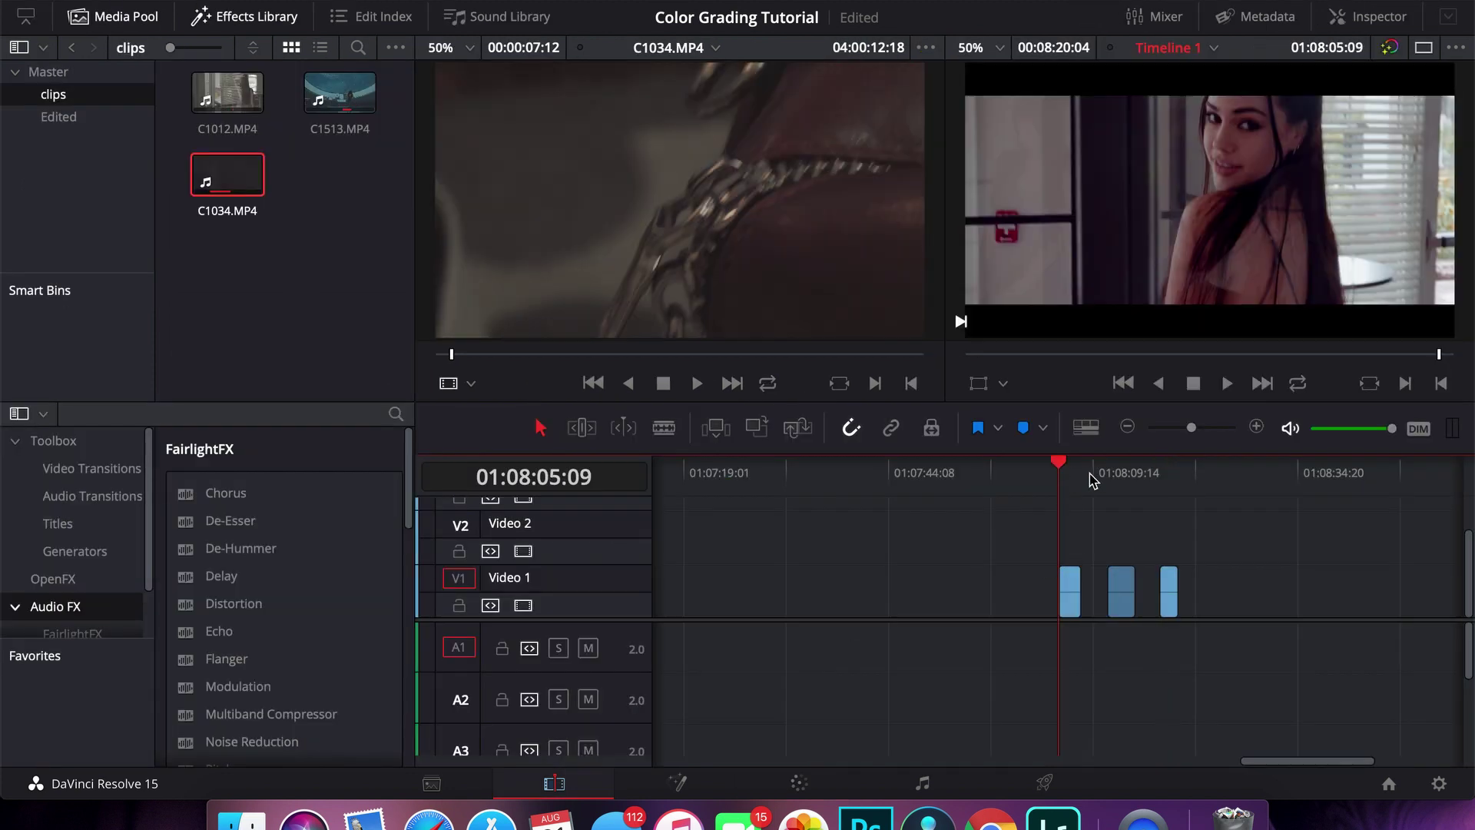
{"action": "key", "text": "space"}
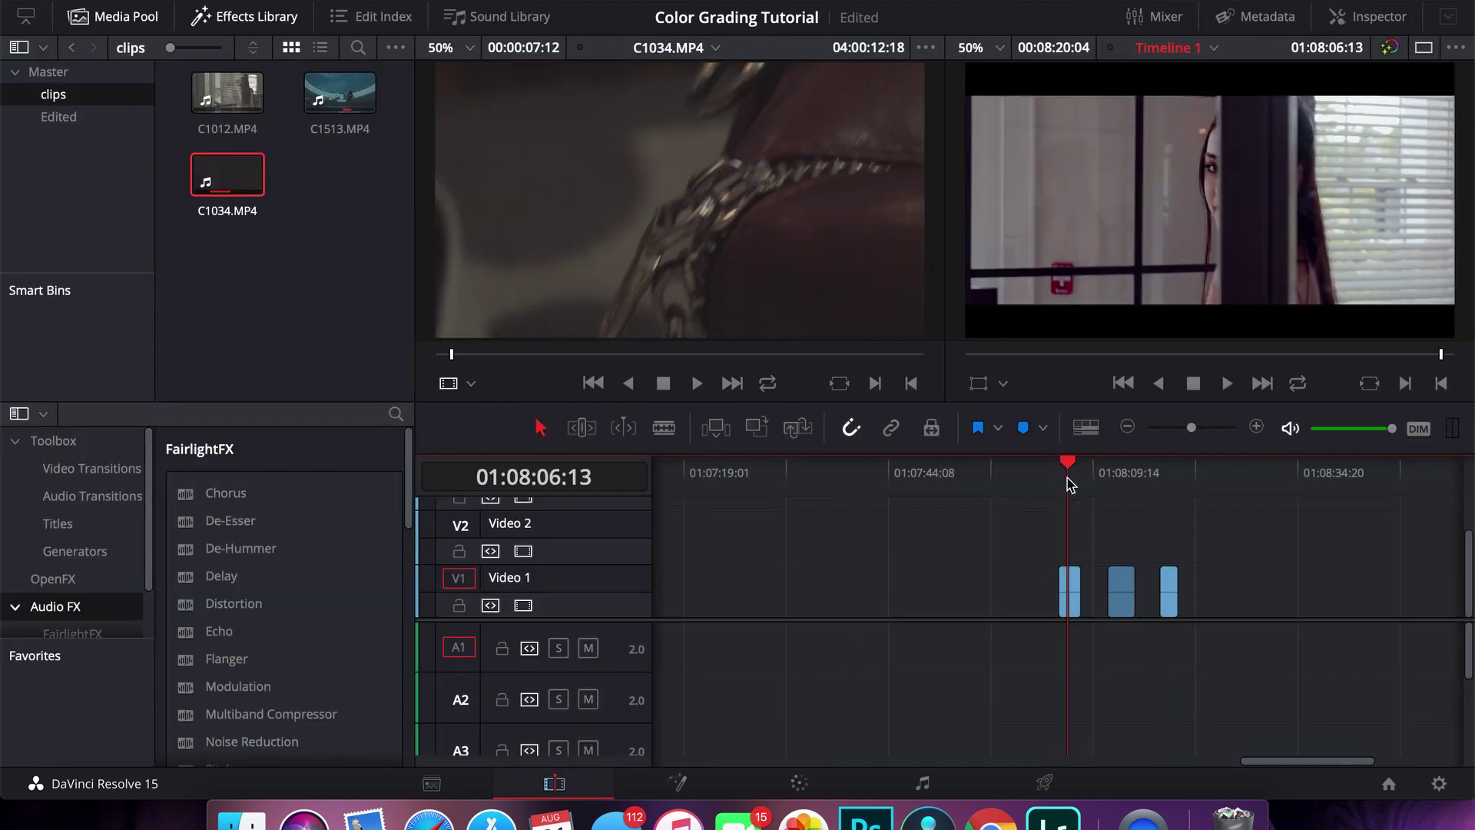
{"action": "left_click", "coordinate": [1060, 481]}
{"action": "key", "text": "super+equal"}
{"action": "left_click", "coordinate": [1045, 483]}
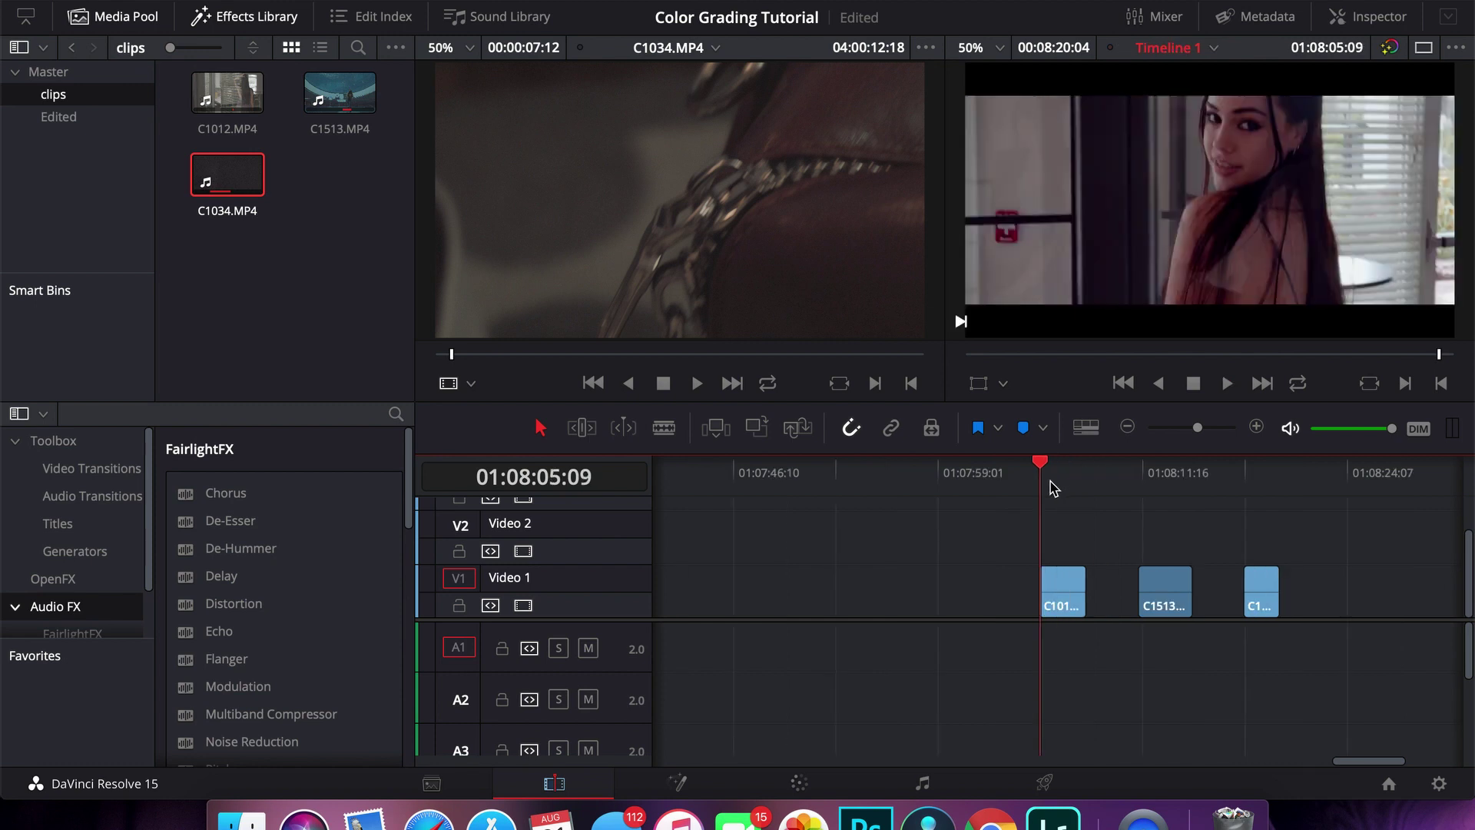
Review the second clip and scrub through it into the third clip
{"action": "left_click", "coordinate": [1141, 482]}
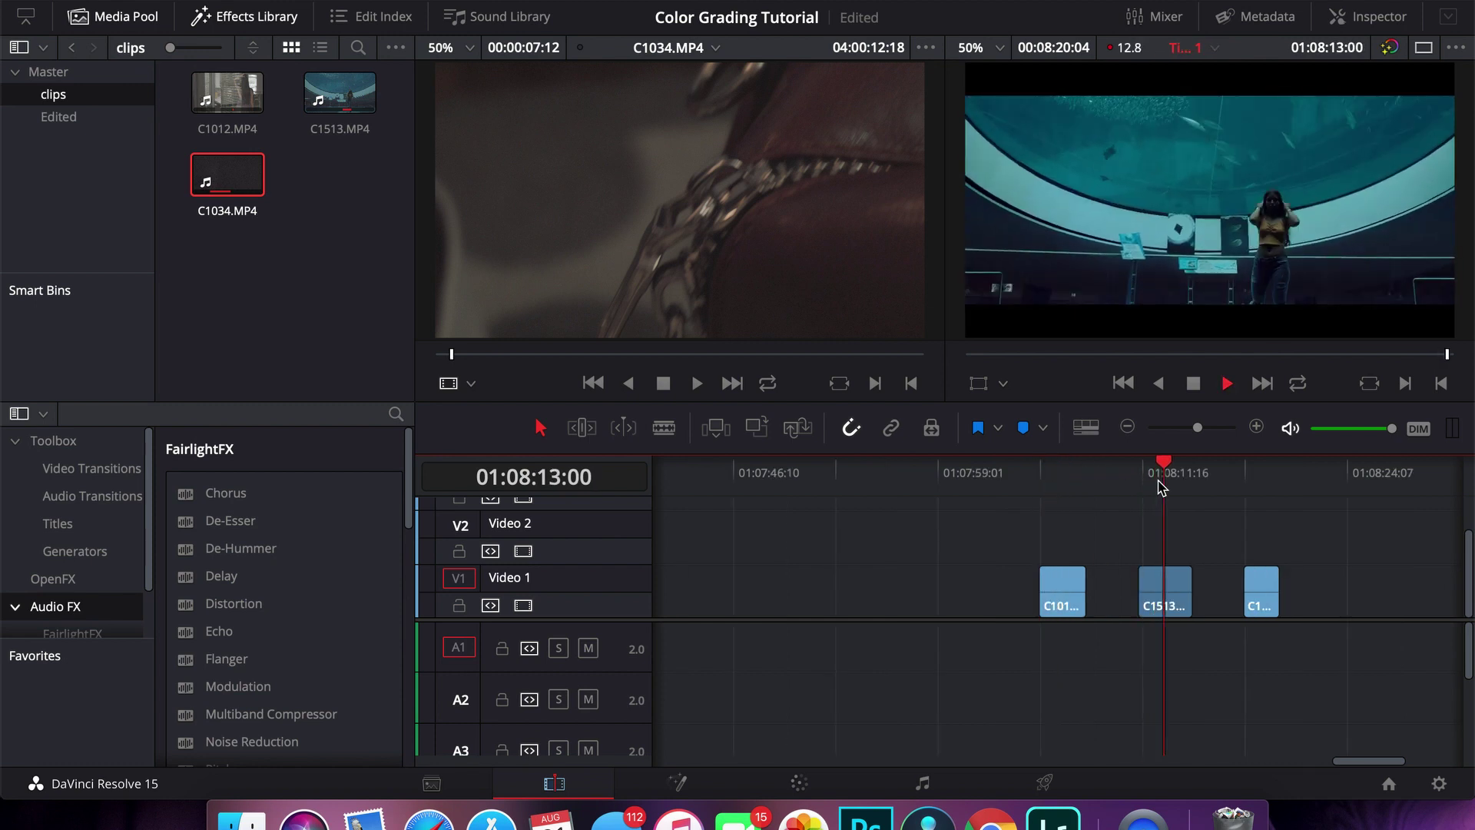
{"action": "key", "text": "space"}
{"action": "left_click", "coordinate": [1166, 482]}
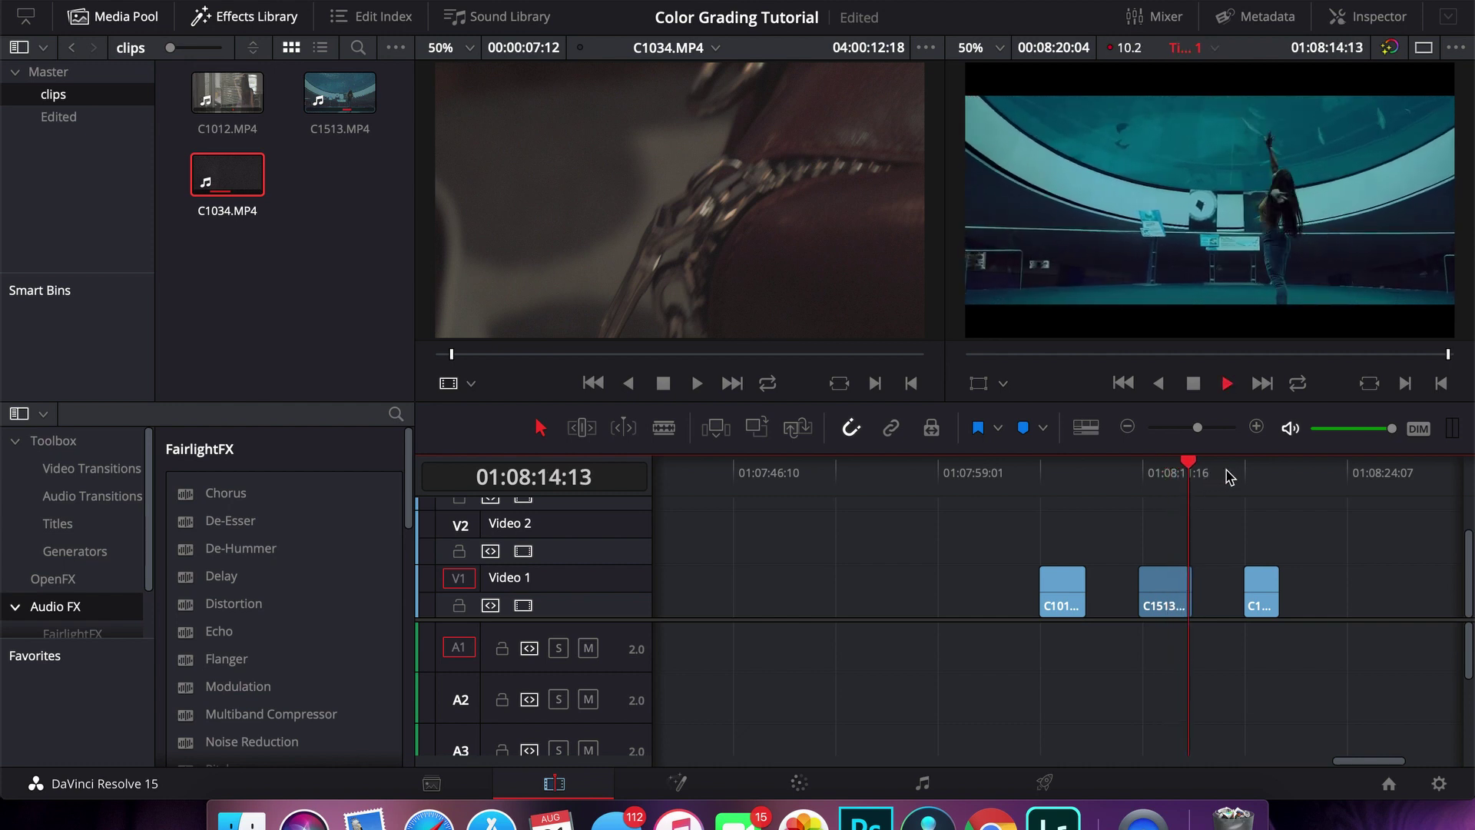
{"action": "key", "text": "space"}
{"action": "left_click_drag", "start_coordinate": [1173, 480], "coordinate": [1264, 486]}
Close the gaps on Video 1 so the three clips sit back to back, then play back
{"action": "left_click_drag", "start_coordinate": [1264, 576], "coordinate": [1217, 587]}
{"action": "left_click_drag", "start_coordinate": [1086, 591], "coordinate": [1123, 591]}
{"action": "left_click", "coordinate": [1099, 469]}
{"action": "key", "text": "space"}
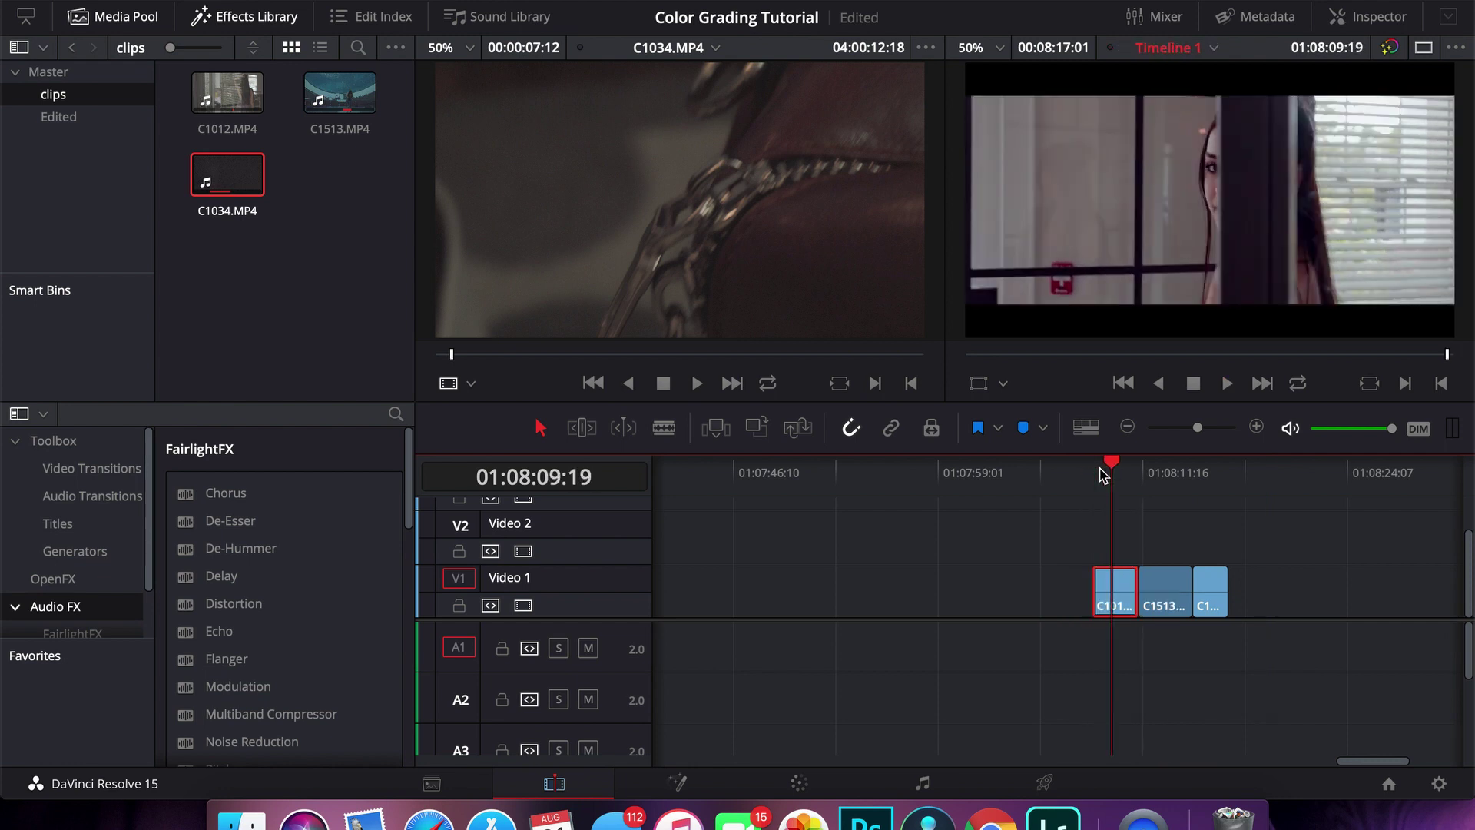
{"action": "left_click", "coordinate": [1103, 473]}
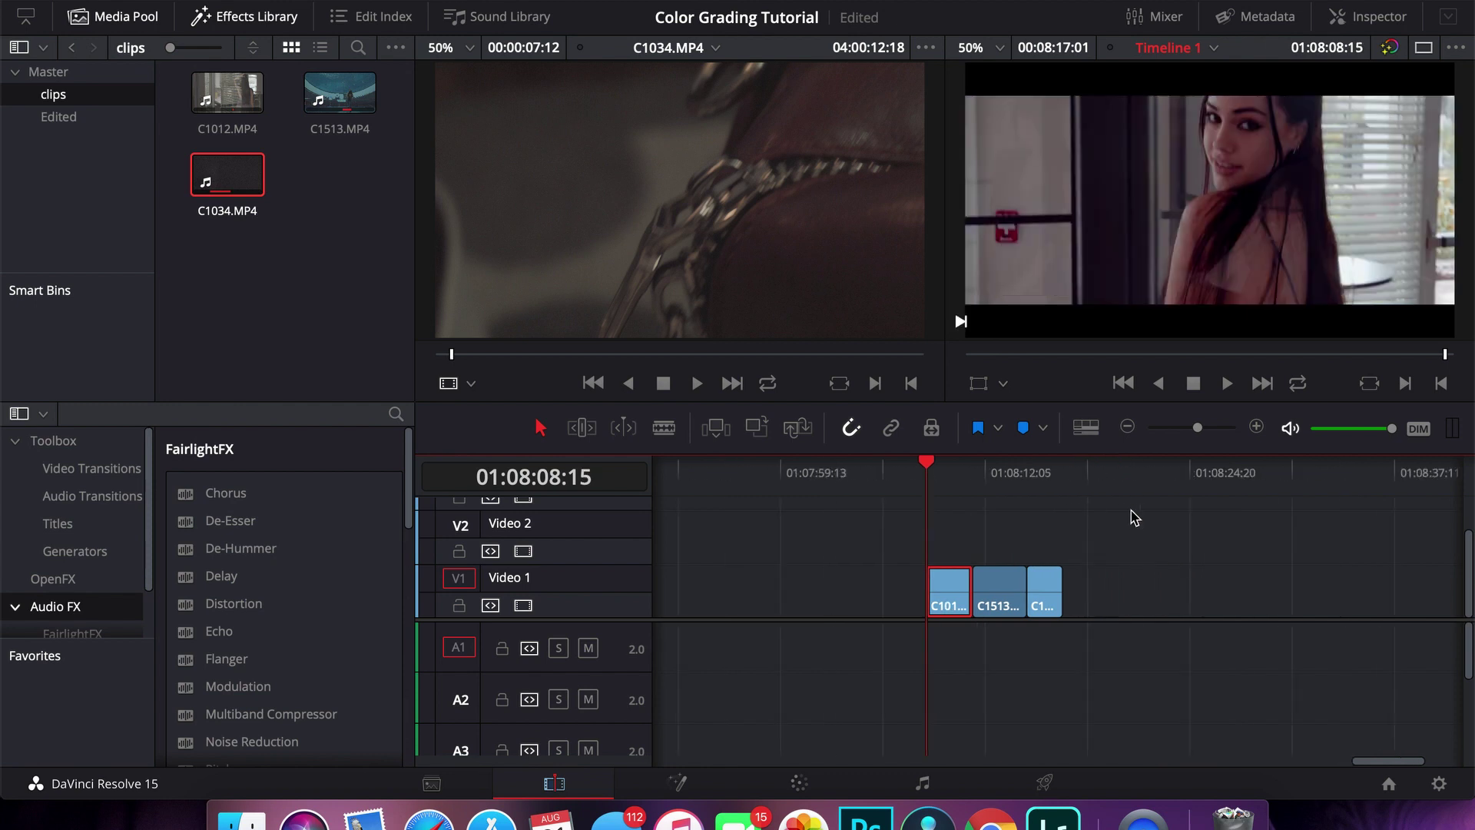